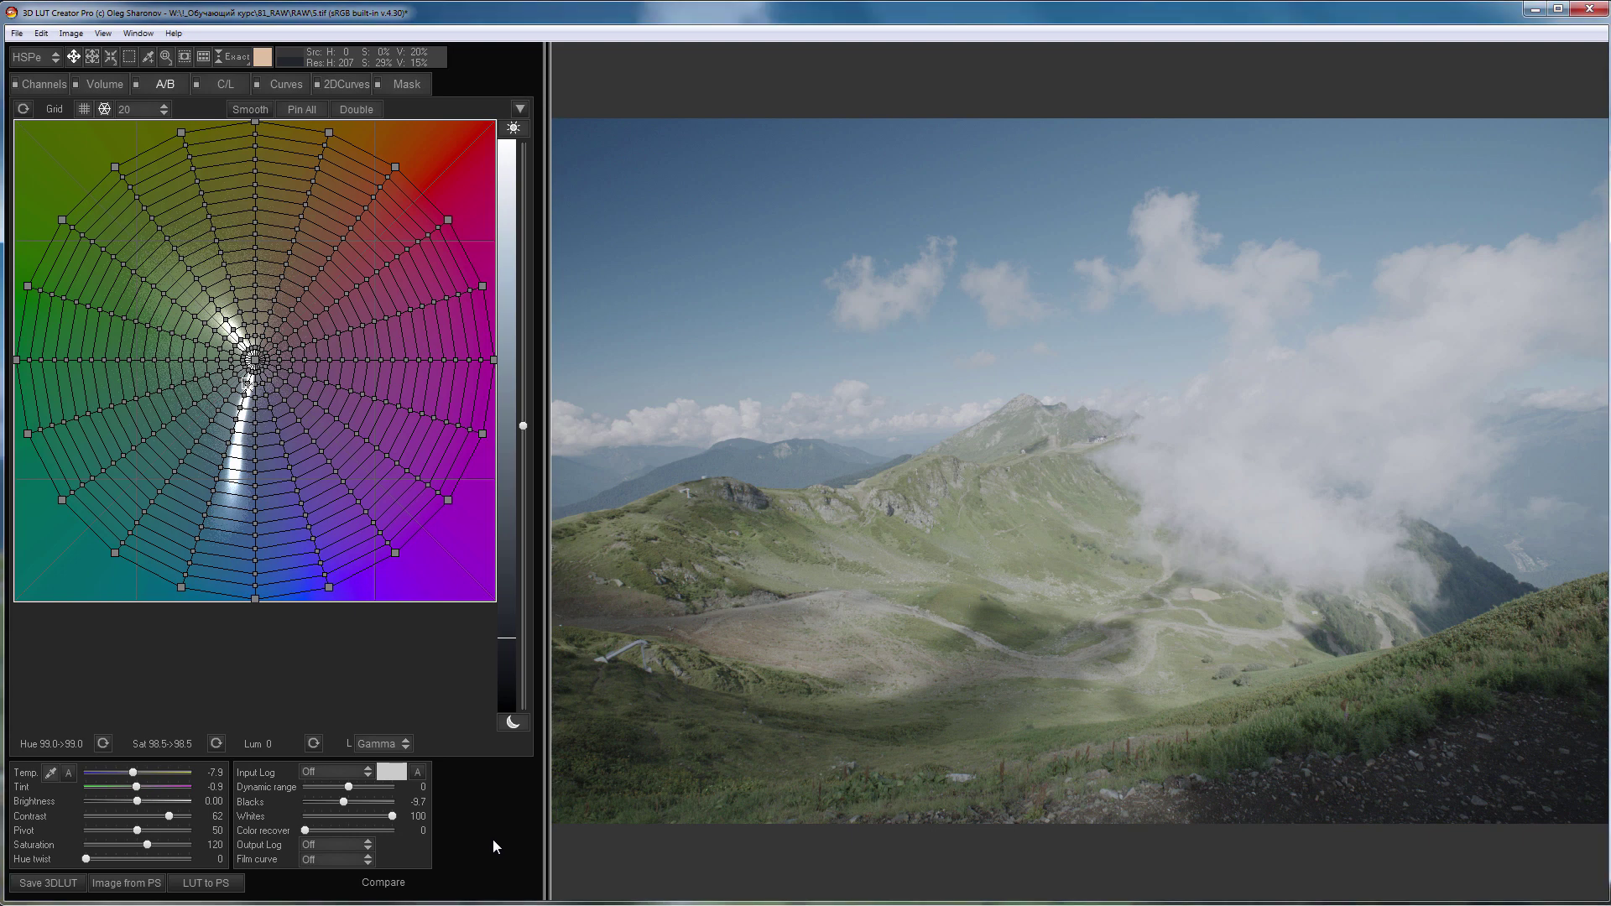
- Set the mountain photo's Input Log to LogC and compare the before and after views
click(40, 87)
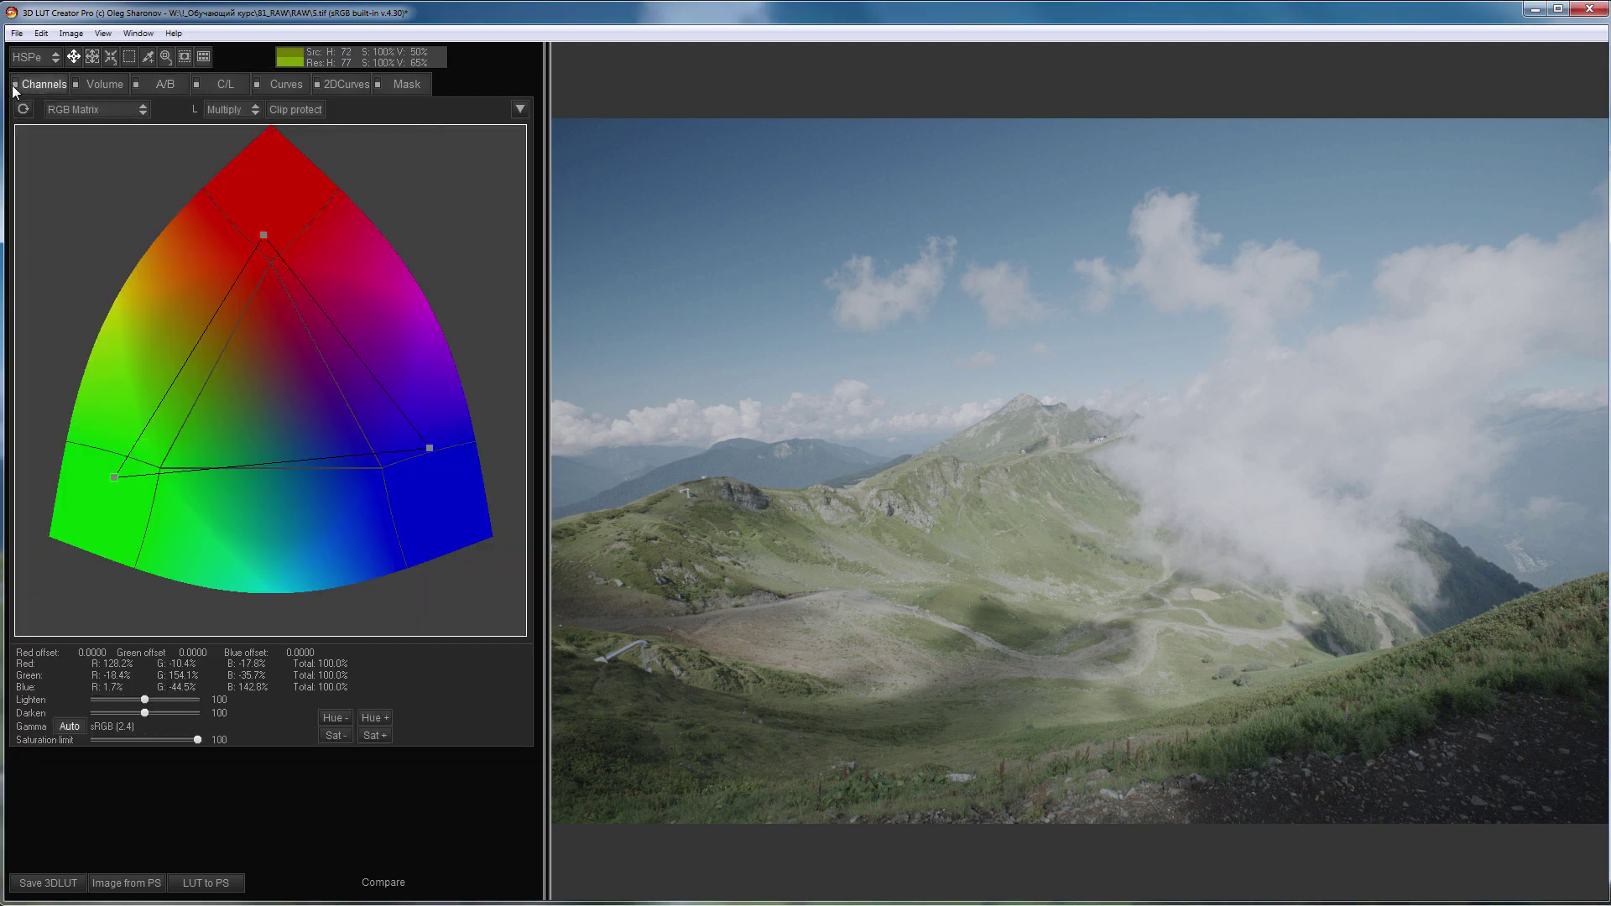
click(170, 84)
click(349, 773)
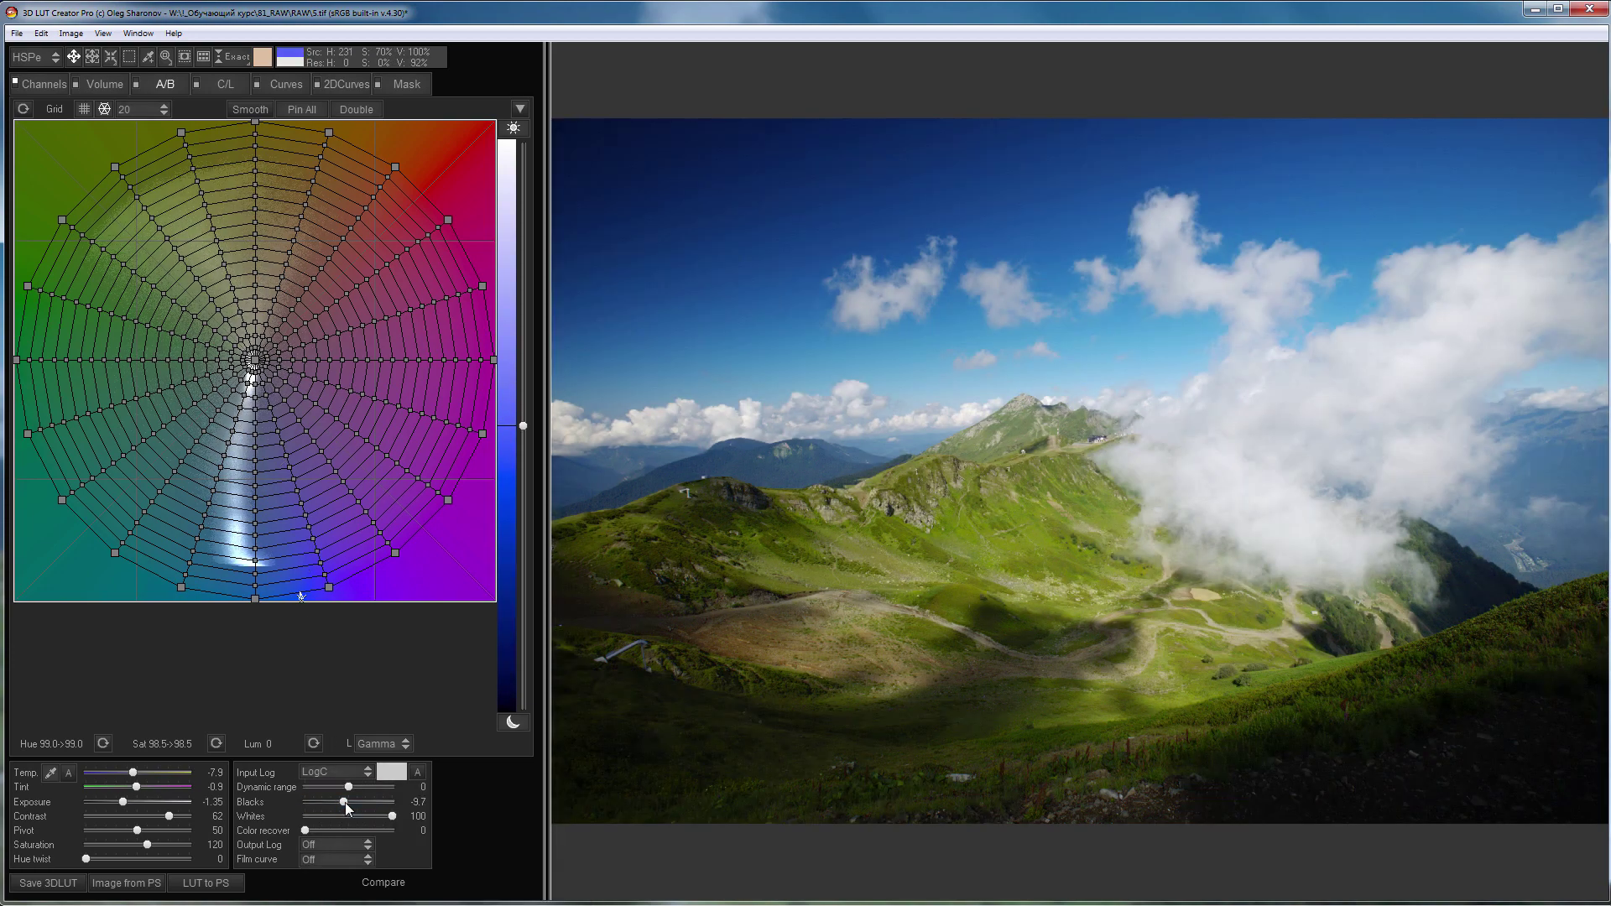
key(c)
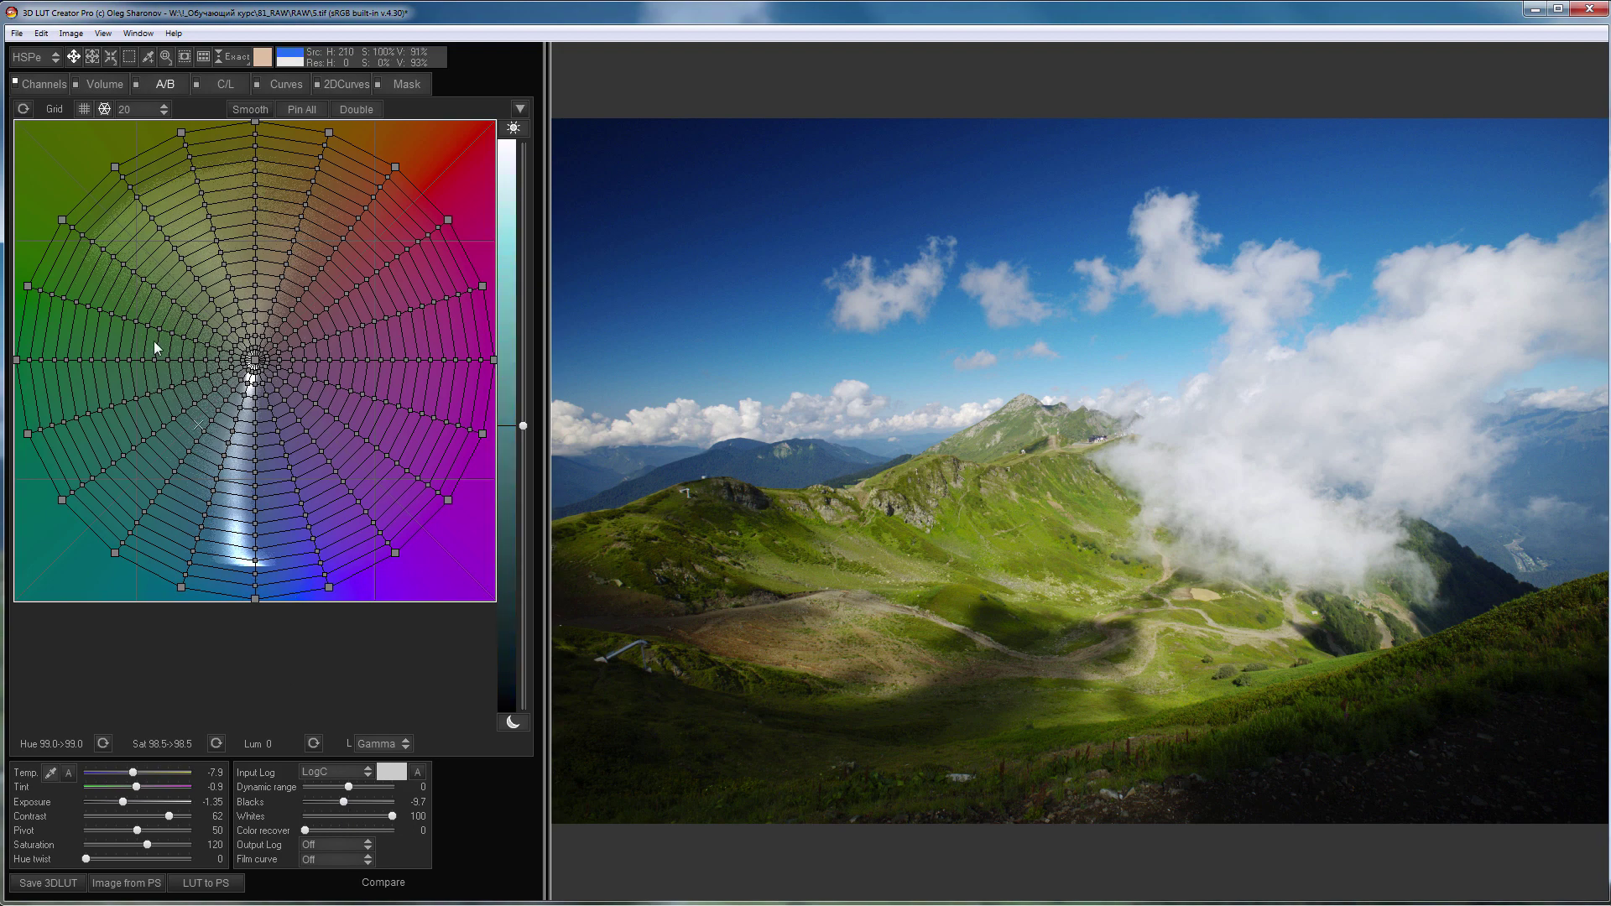
- Inspect the LibRaw demosaic, denoise and highlight preferences, then close the Preferences dialog
click(16, 33)
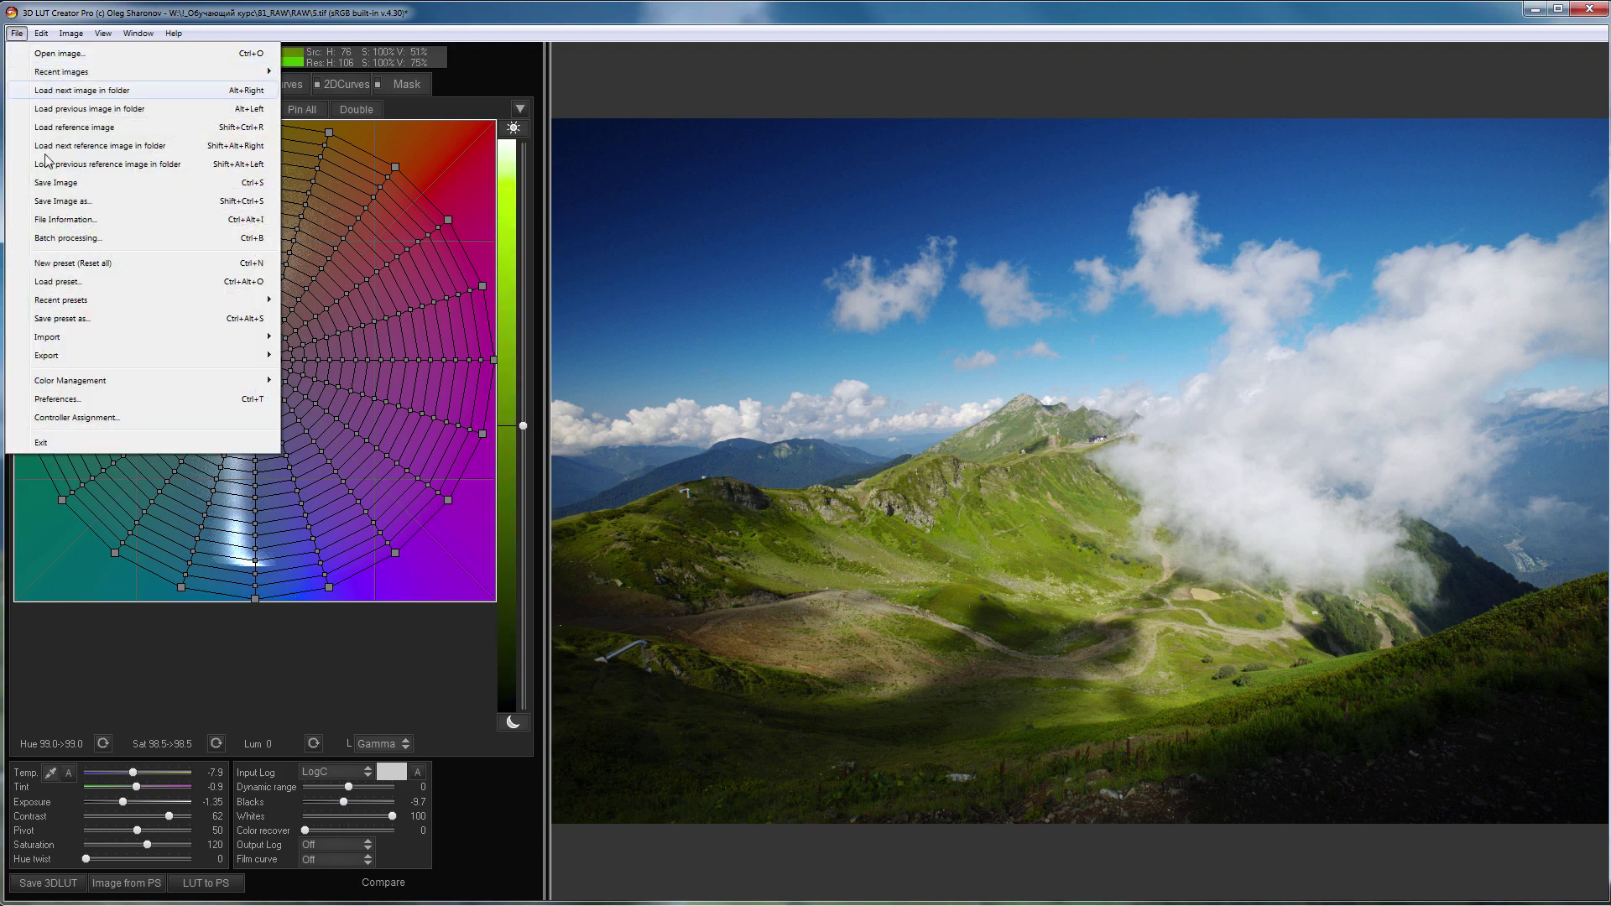
click(118, 399)
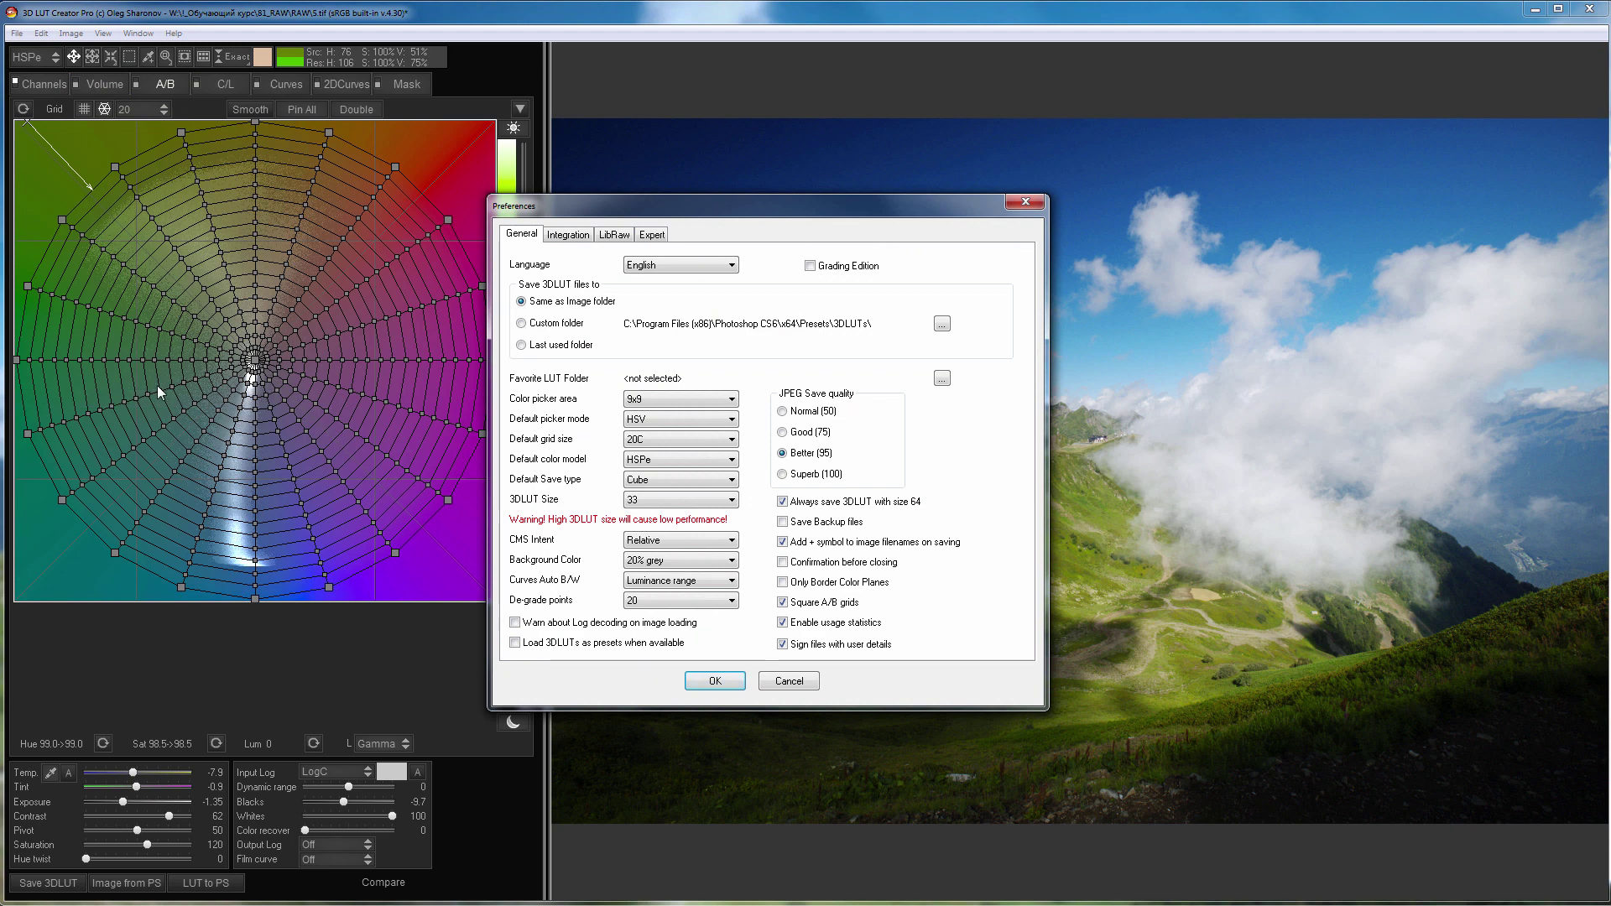
click(612, 235)
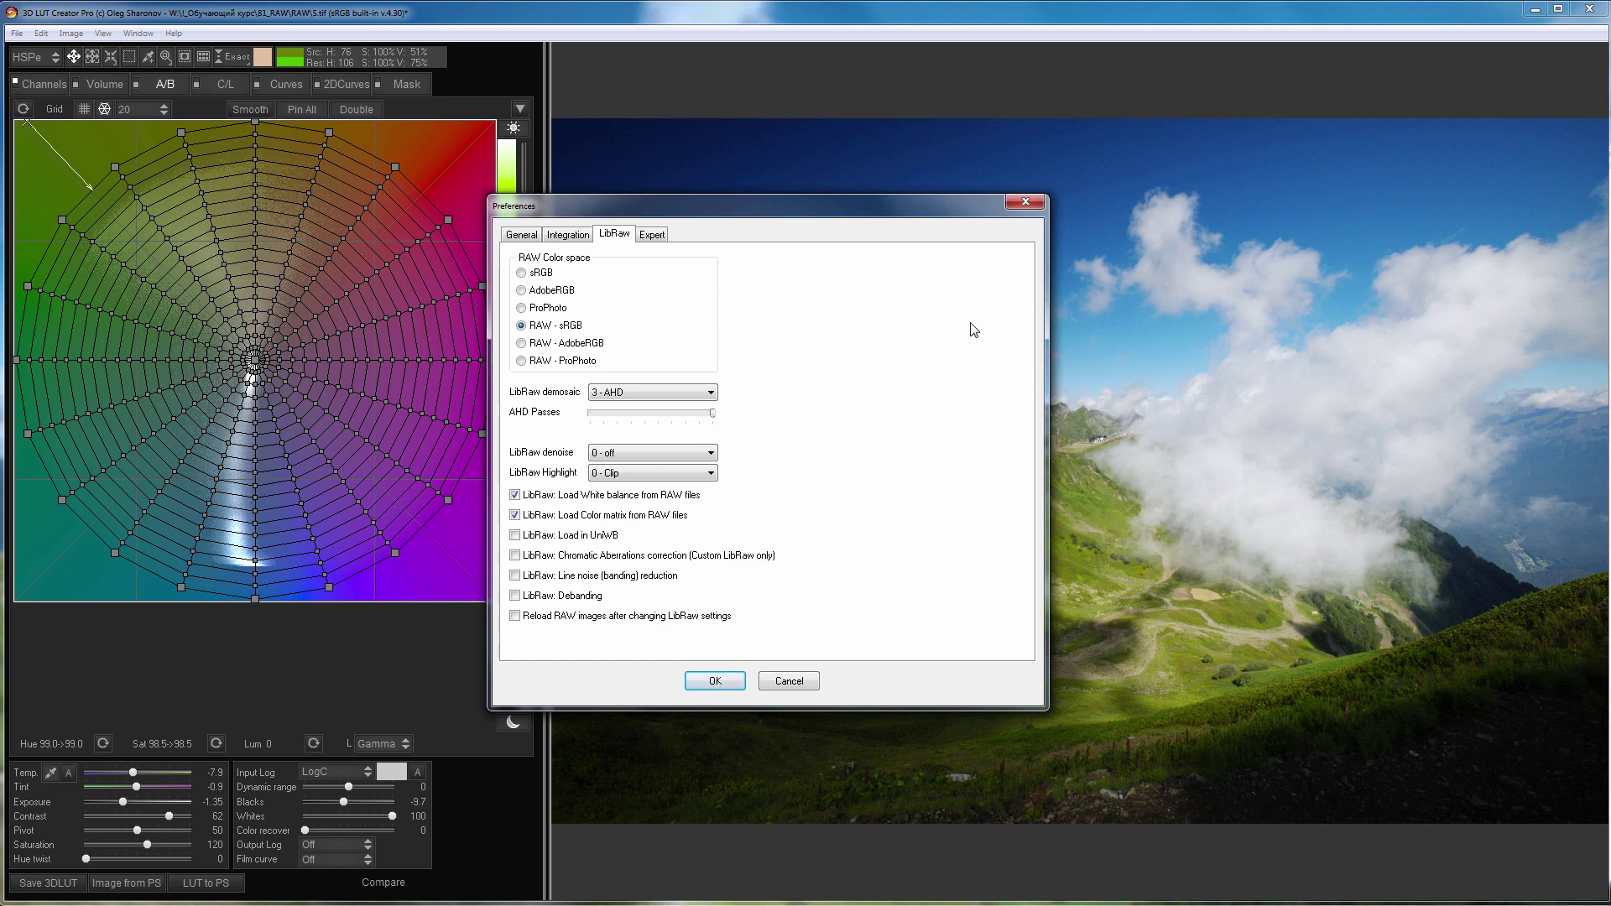
click(1025, 201)
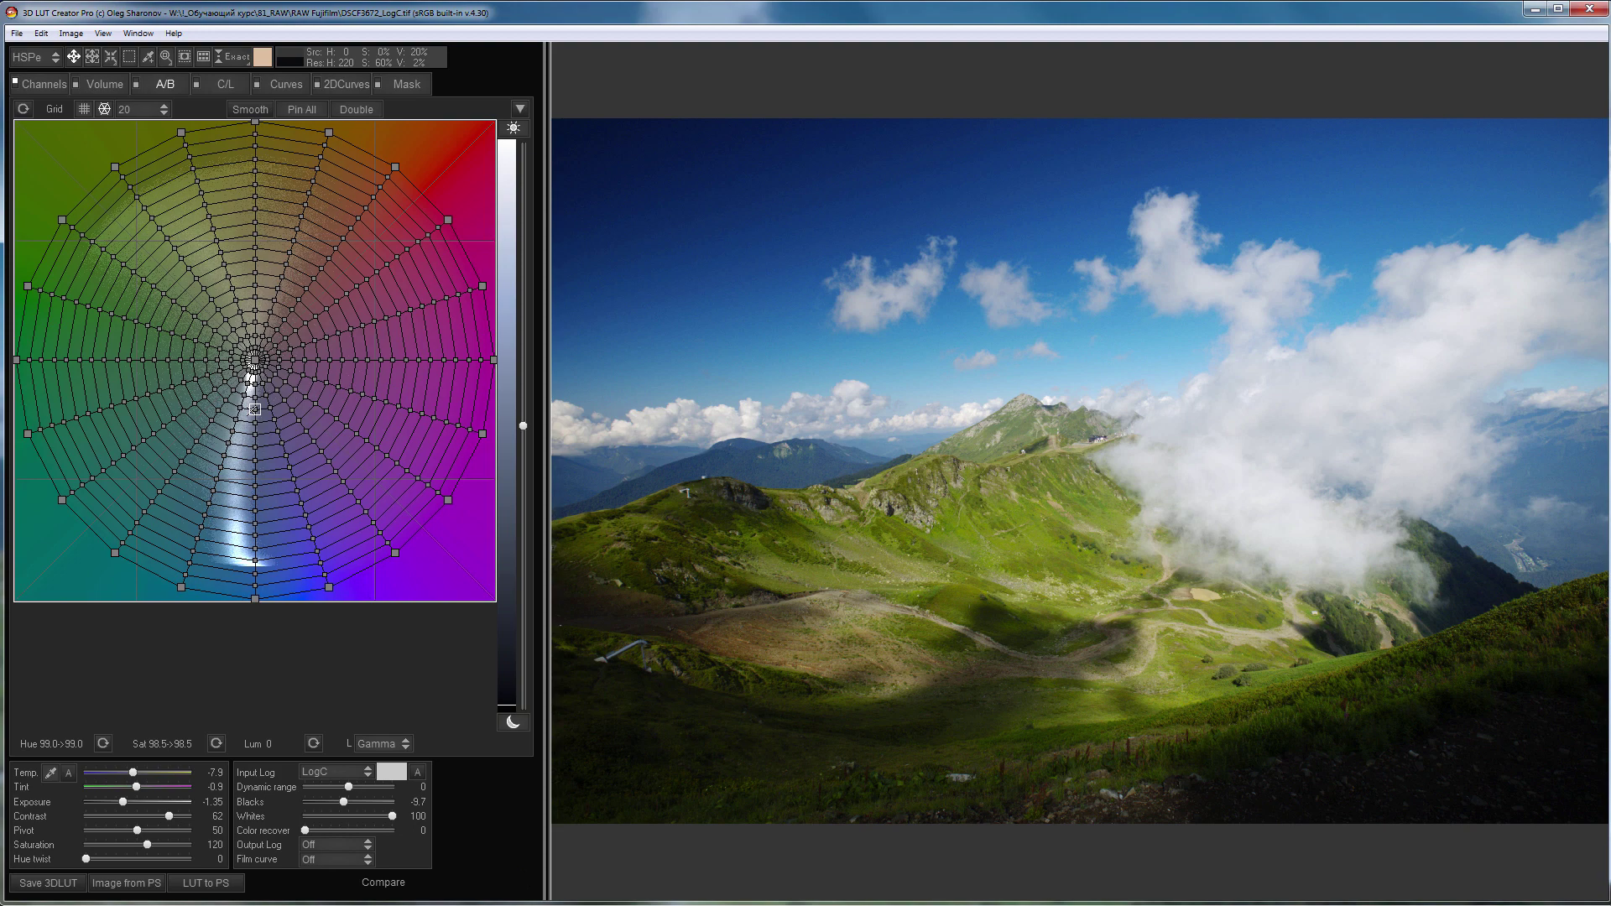
- Switch to Explorer and open DSCF3672_LogC.tif from the RAW Fujifilm folder in FastStone
key(alt+Tab)
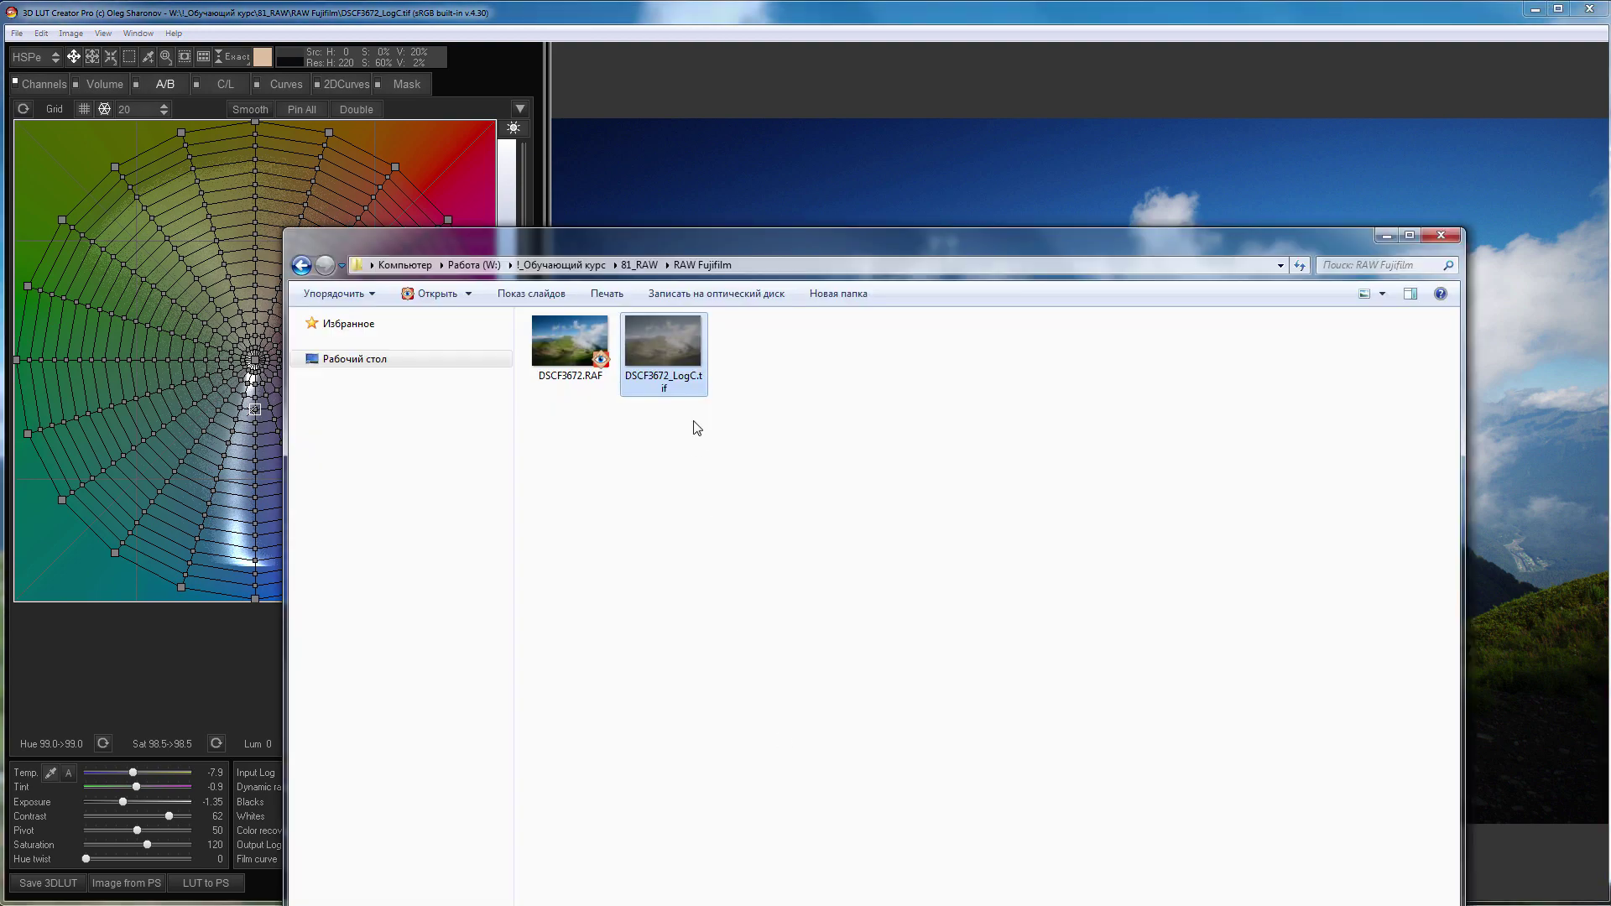
double_click(683, 361)
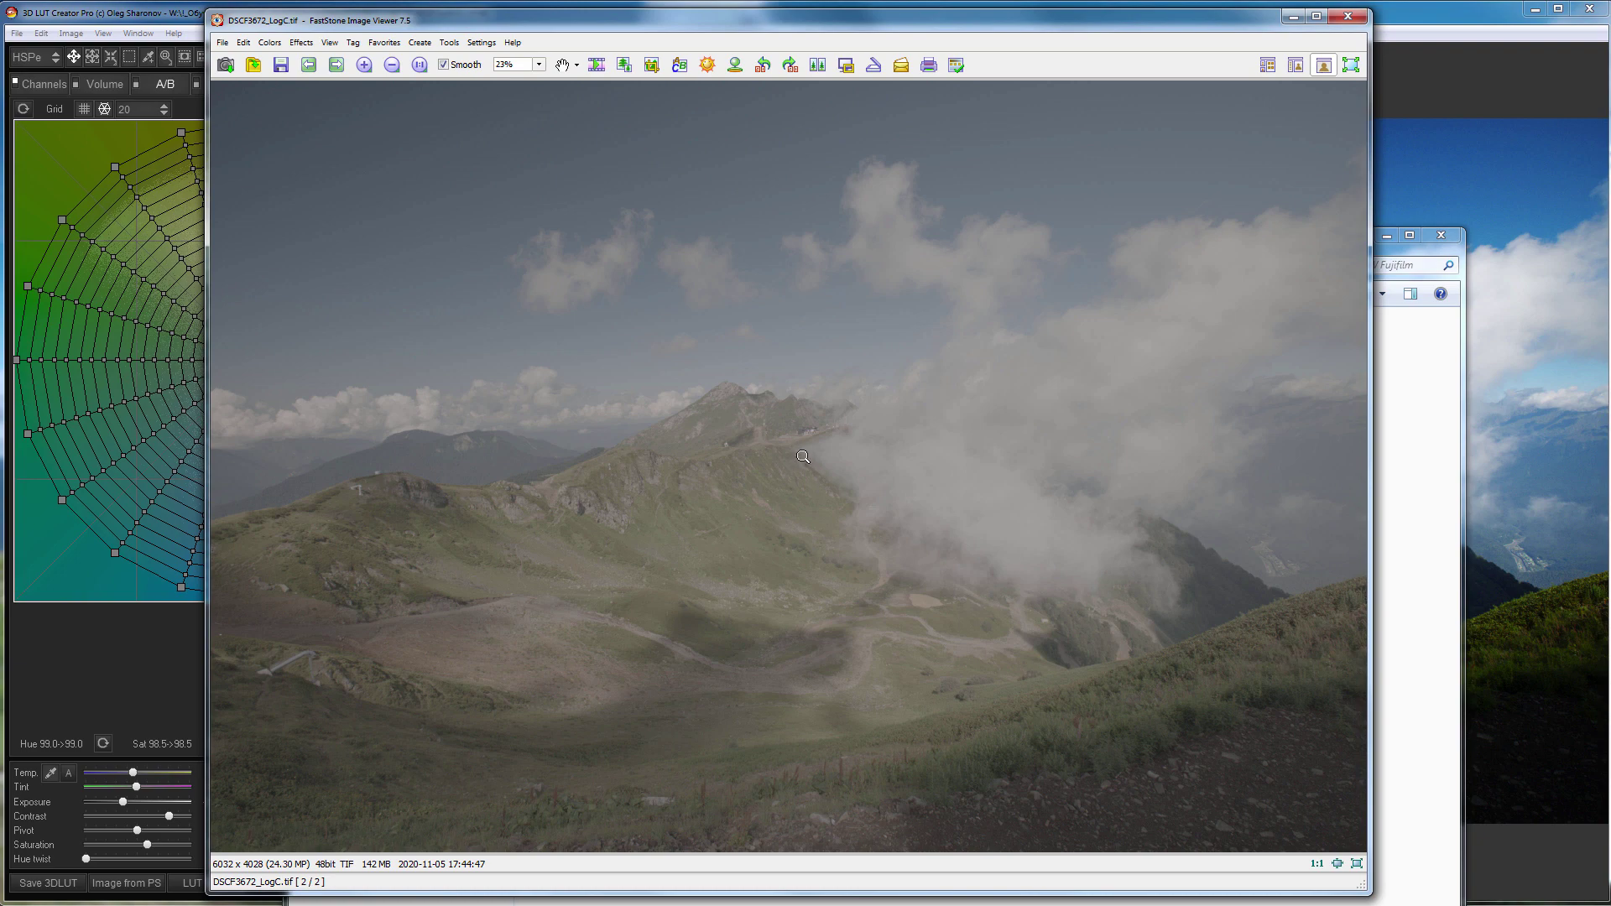
- Zoom into the flat LogC mountain peak, then close FastStone Image Viewer
click(746, 441)
key(Escape)
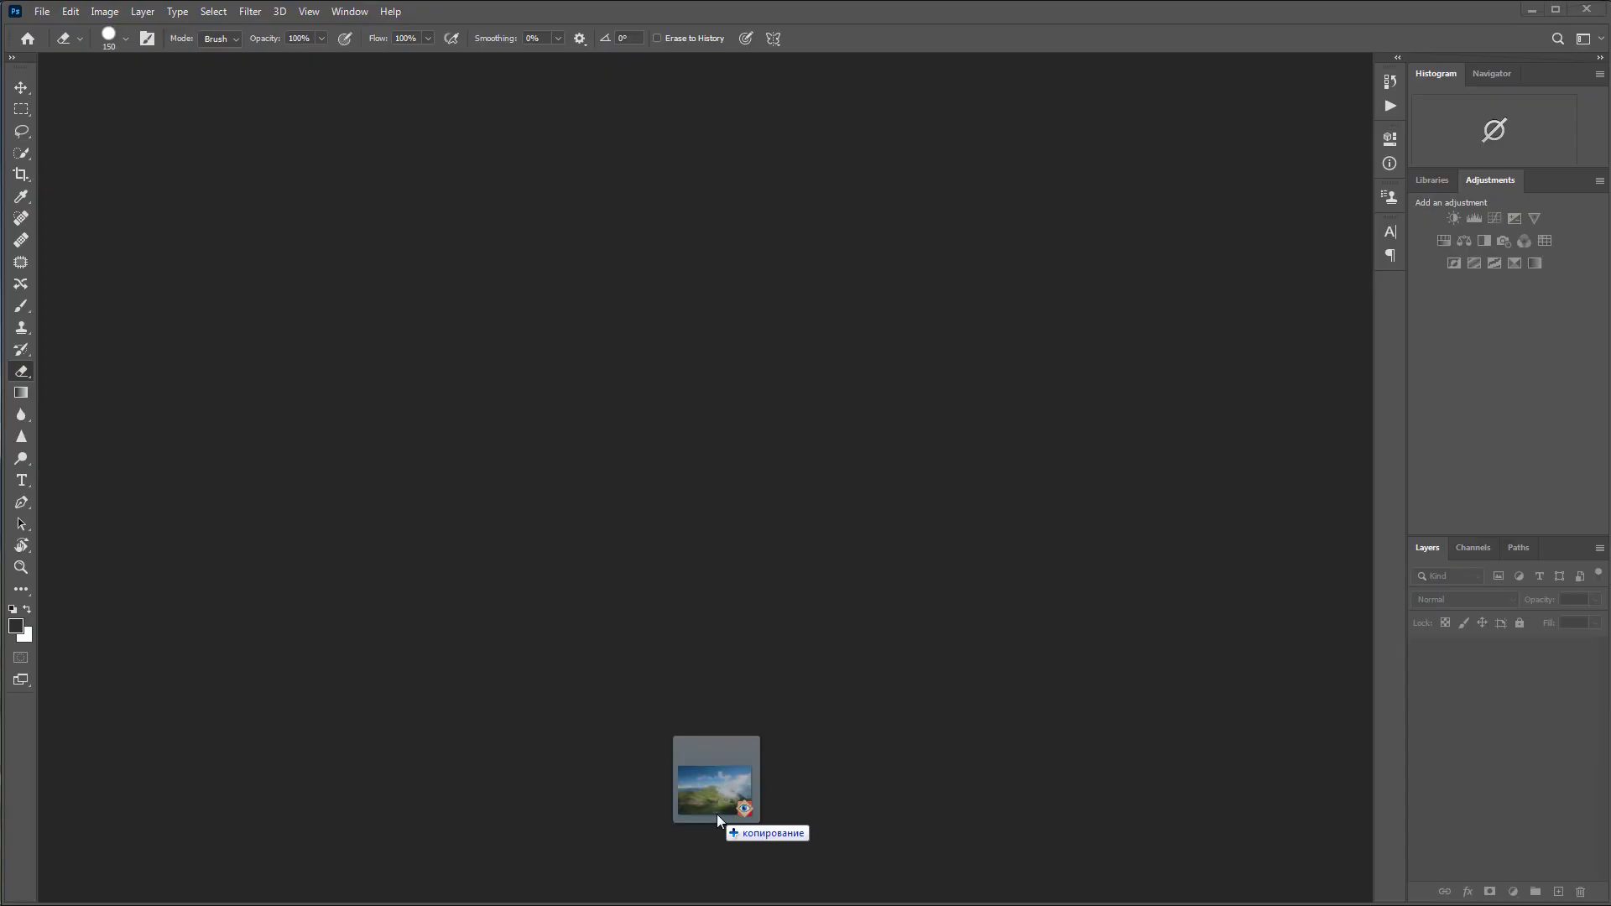
drag(688, 888, 717, 814)
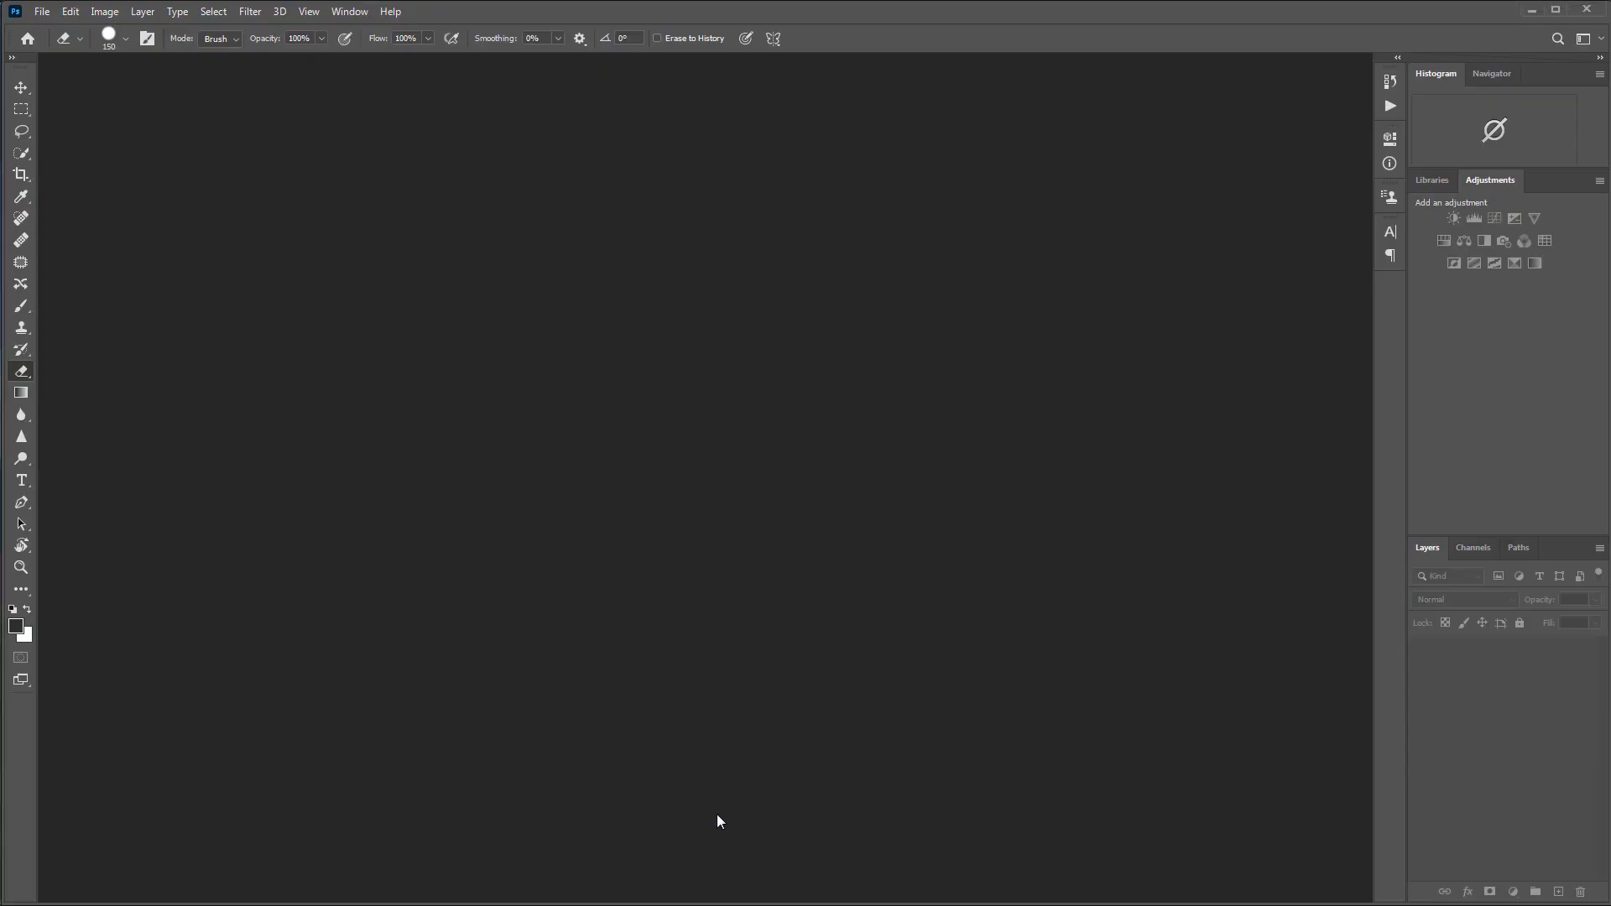
click(1195, 866)
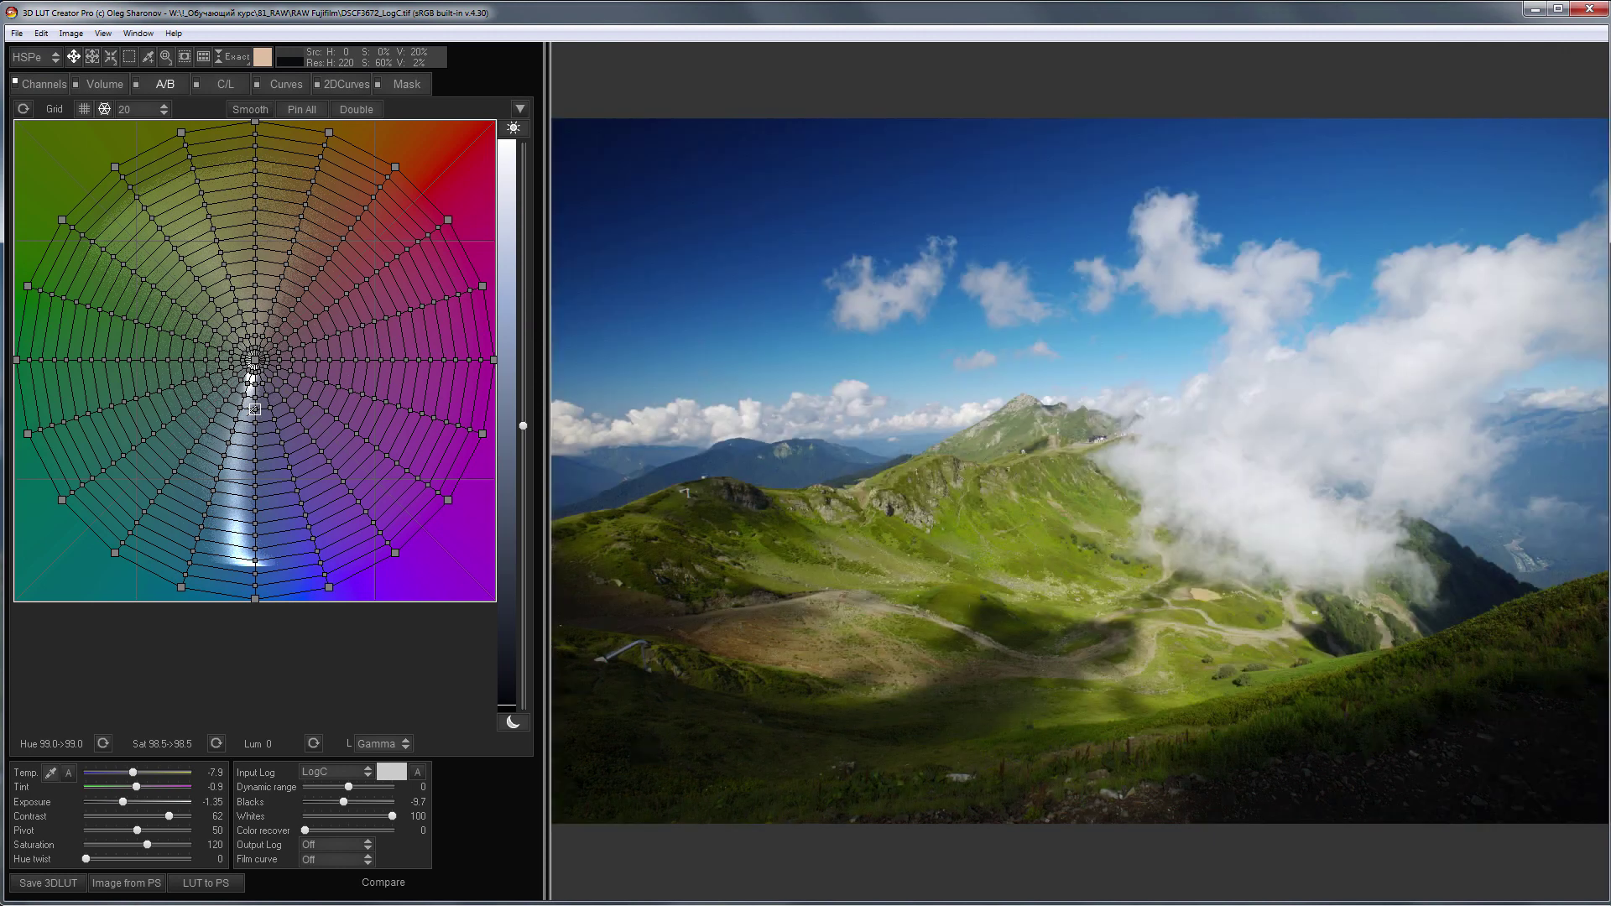
- Raise the brightness and pull the blue primary inward in the RGB Matrix, sending the LUT to Photoshop
click(208, 888)
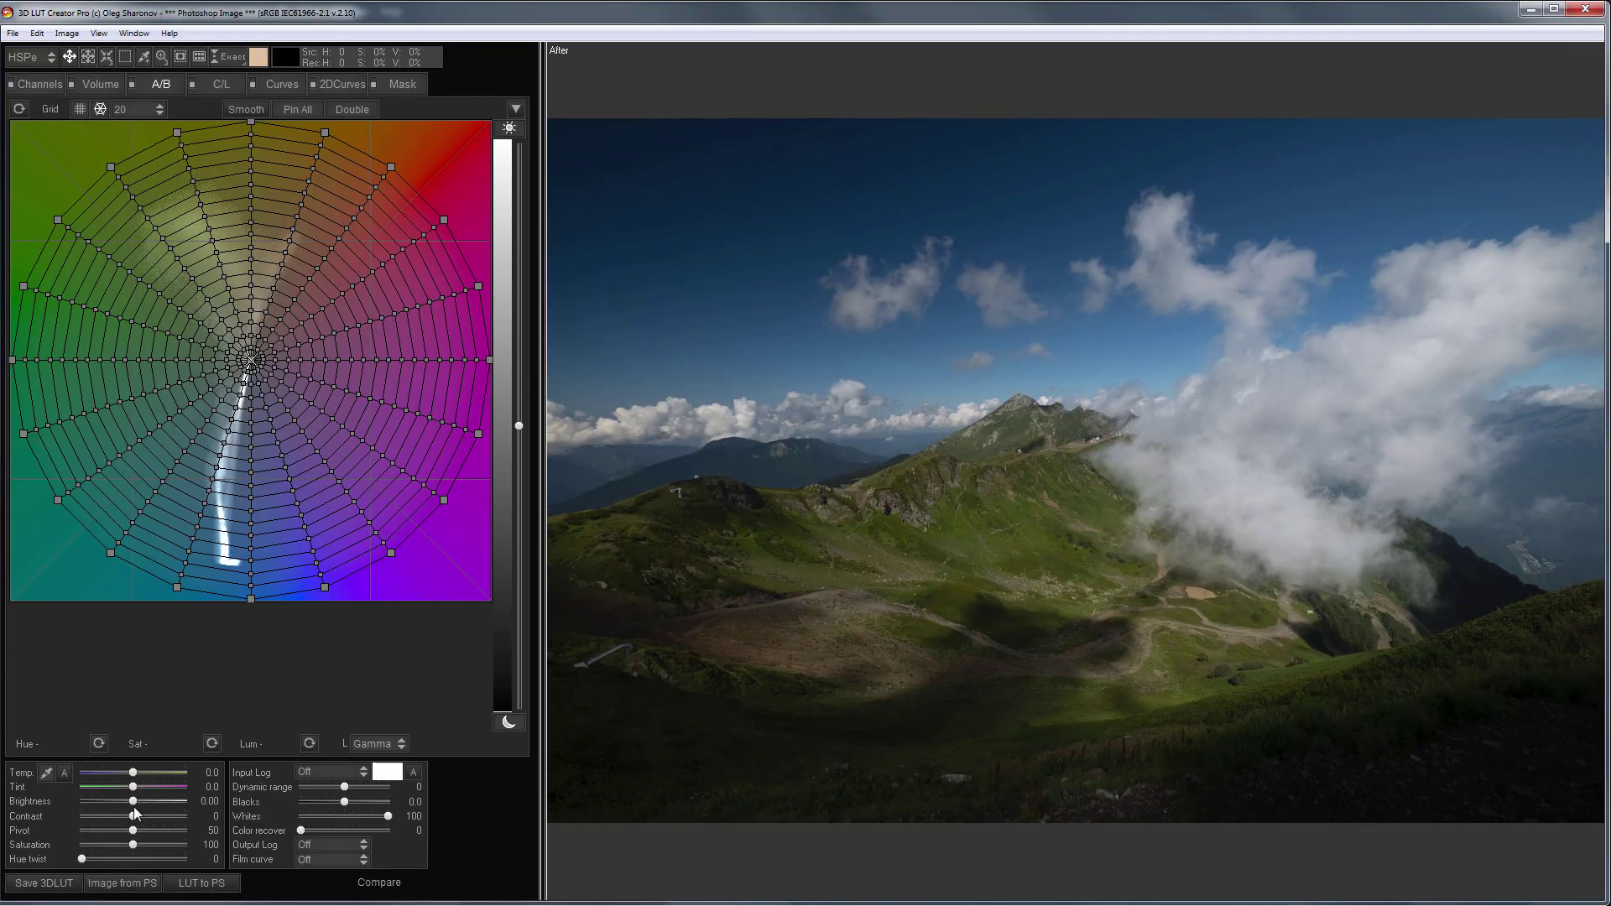
mouse_move(135, 801)
mouse_down()
mouse_move(158, 801)
mouse_move(124, 832)
mouse_up()
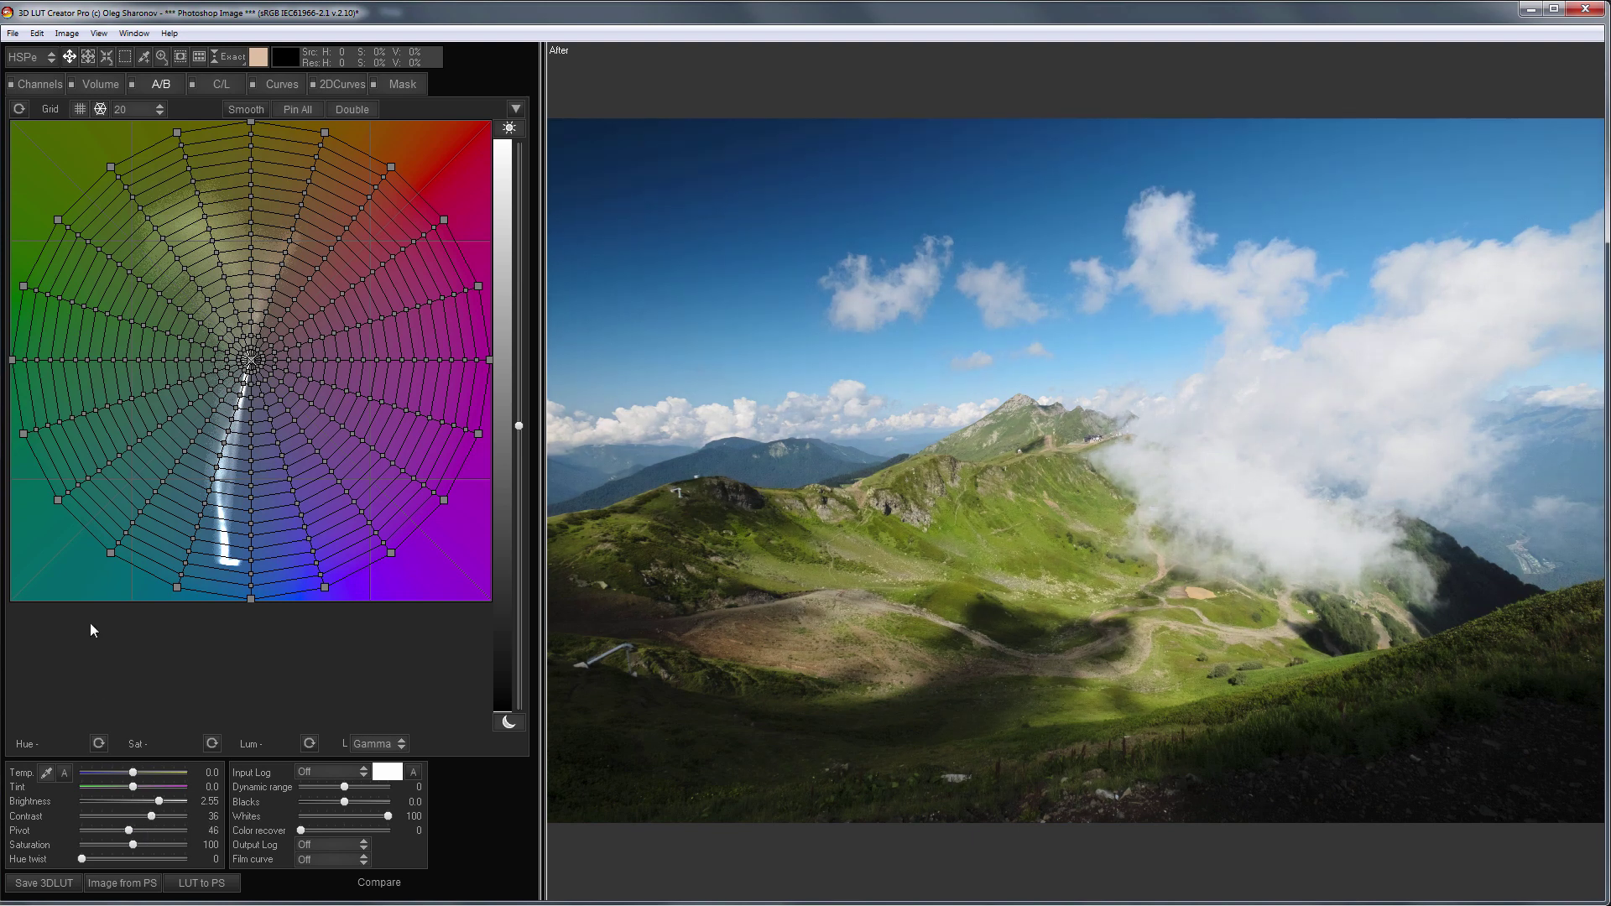
click(40, 84)
drag(378, 468, 269, 469)
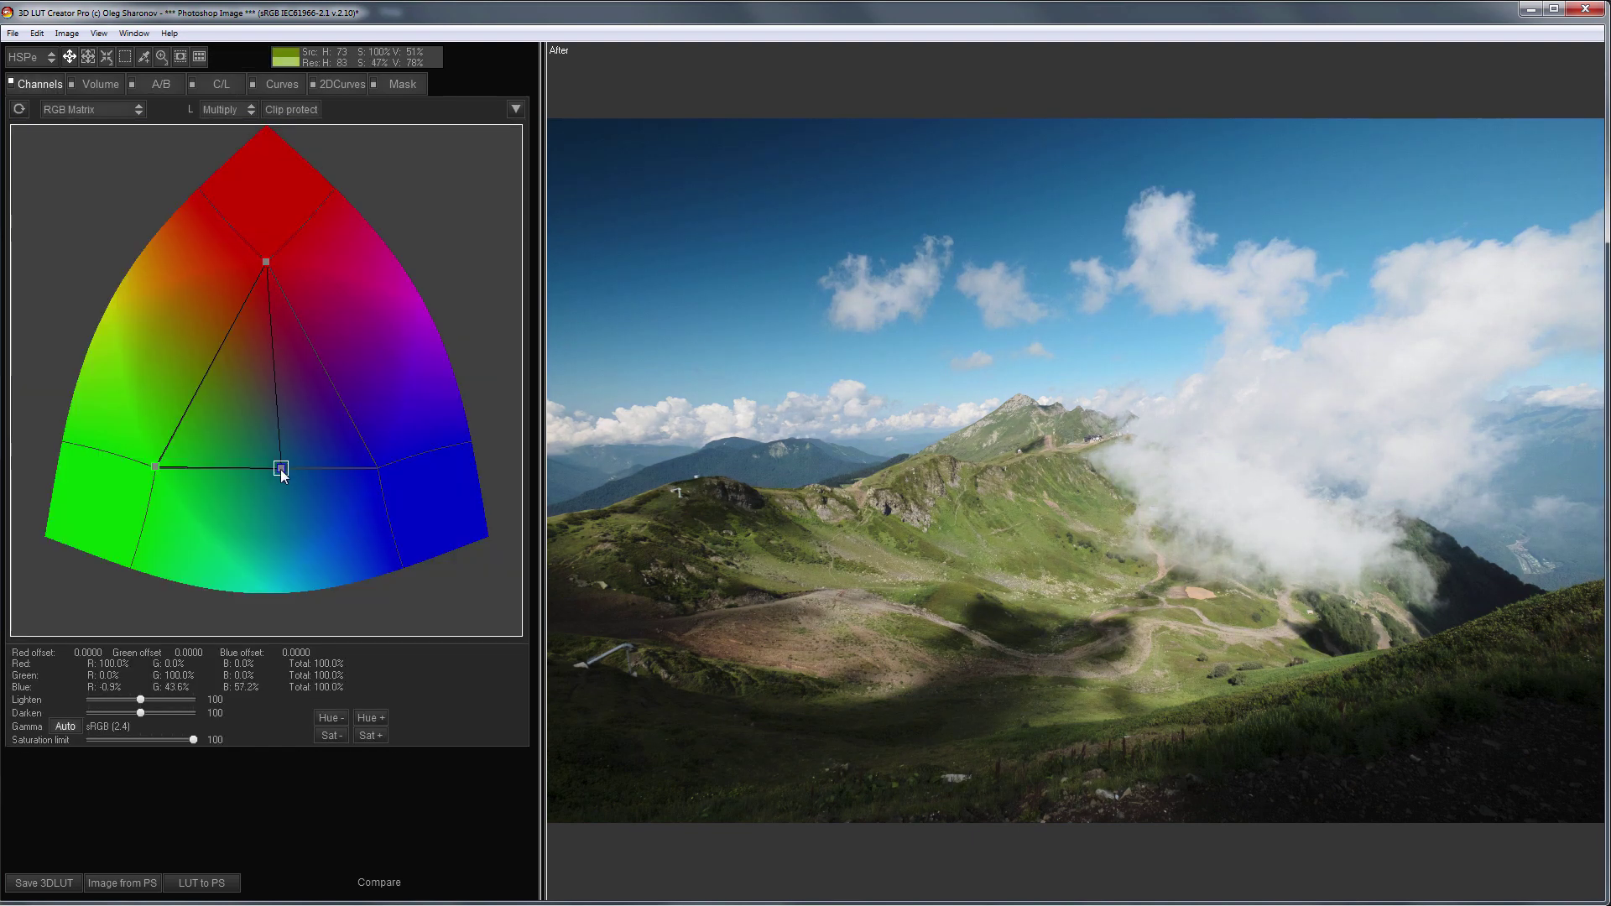
click(201, 884)
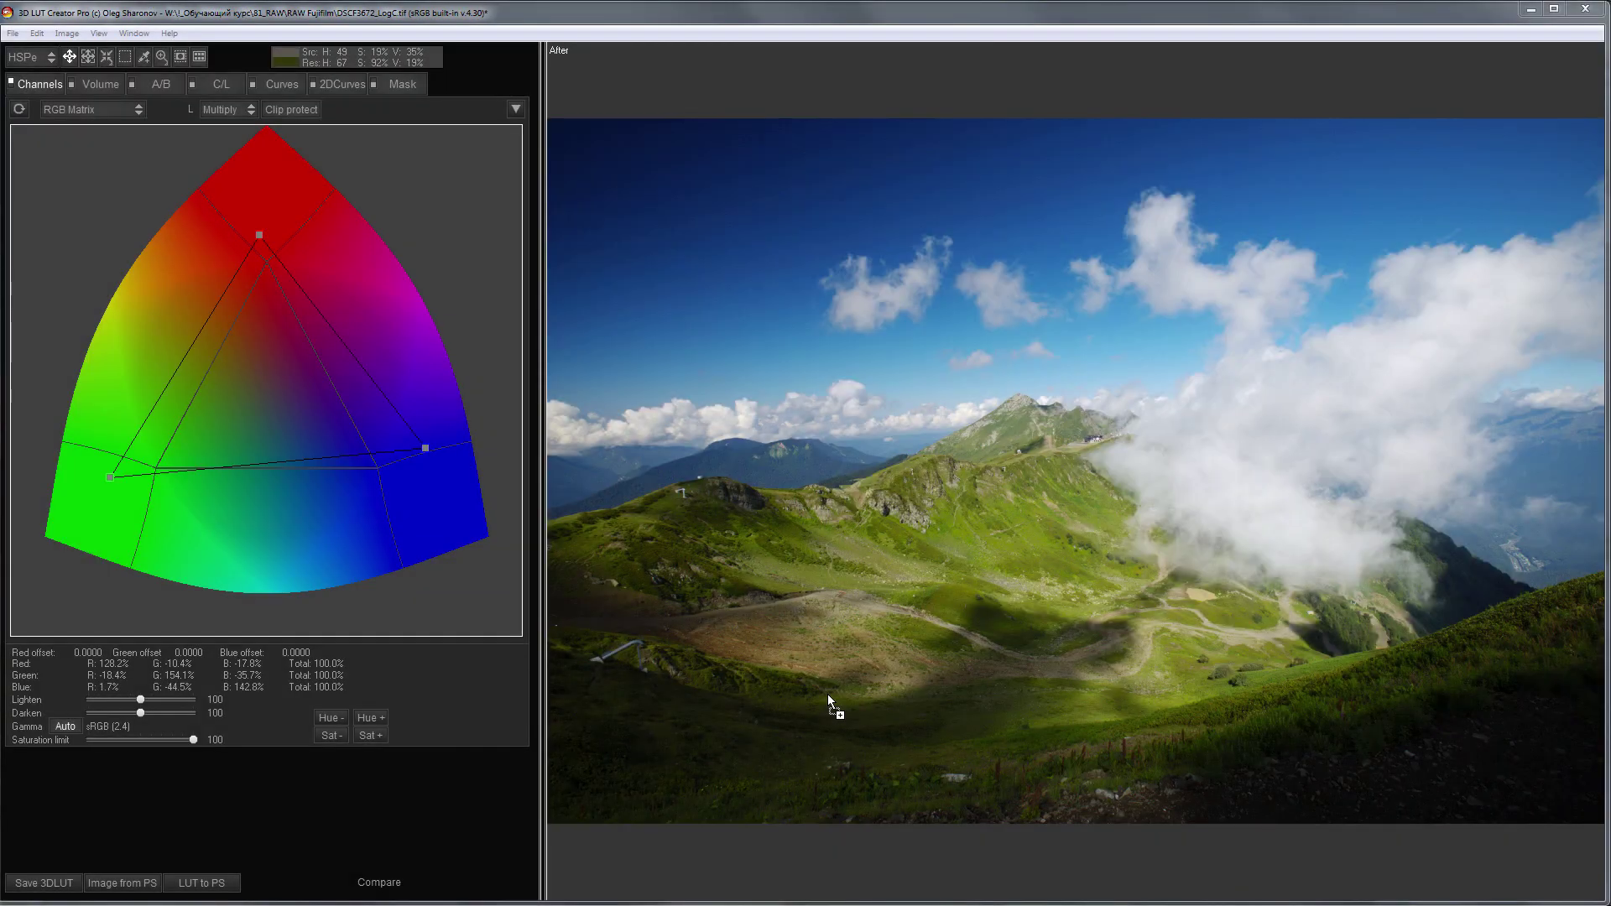
- Place DSCF3672_LogC.tif on the Photoshop canvas and apply the grade as a 3DLutCreator layer
click(161, 82)
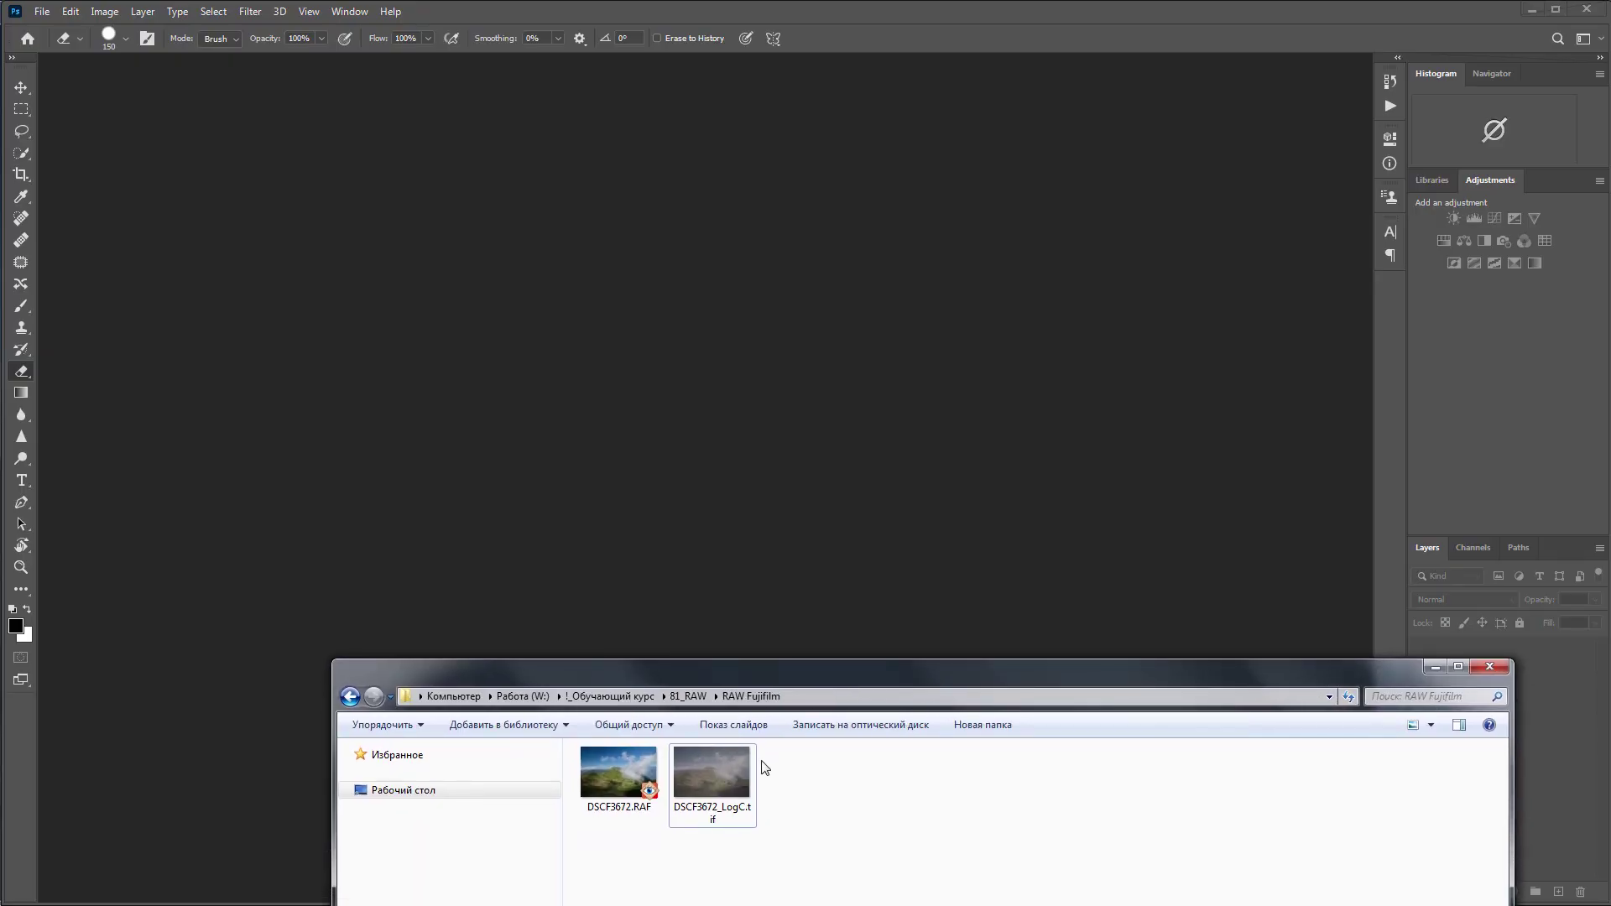
drag(885, 777, 794, 552)
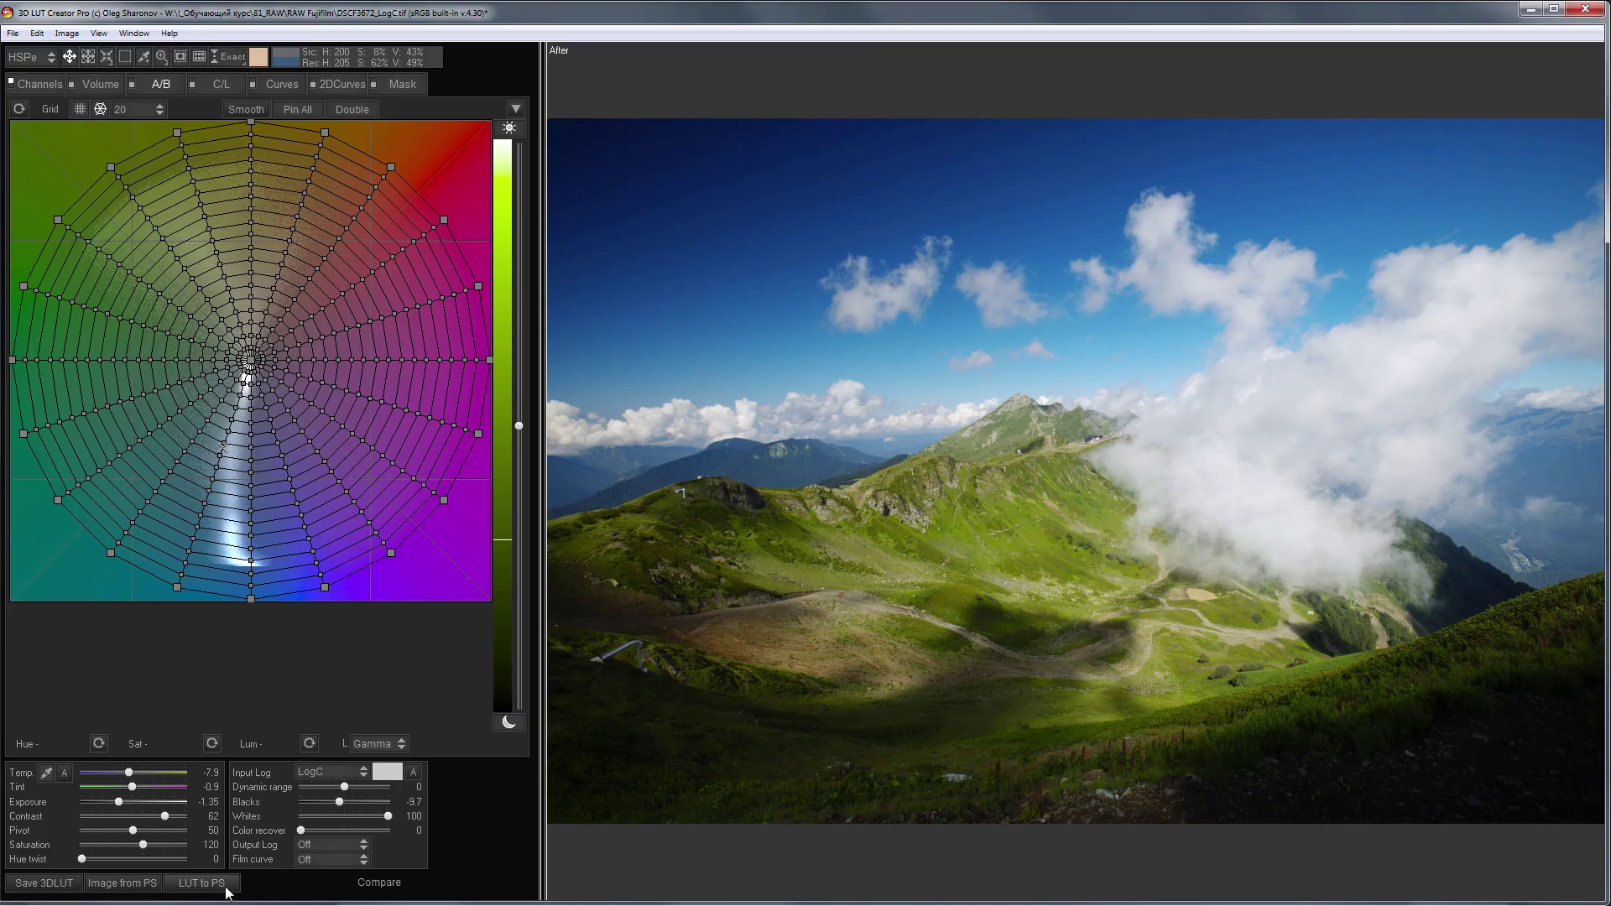
click(225, 887)
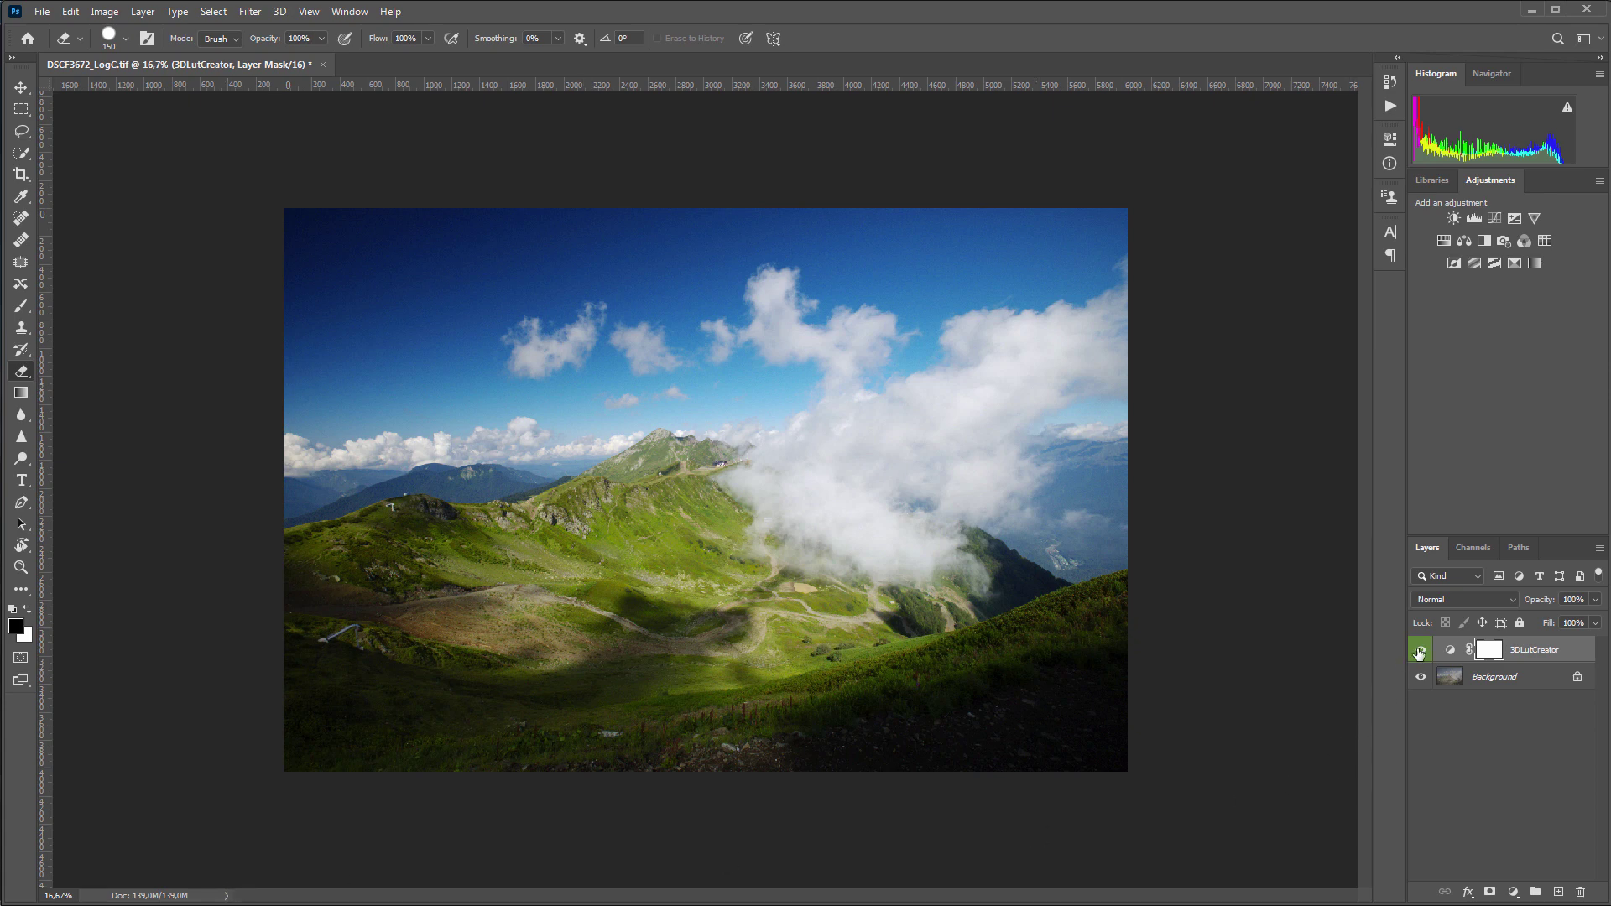
click(1420, 652)
click(1420, 651)
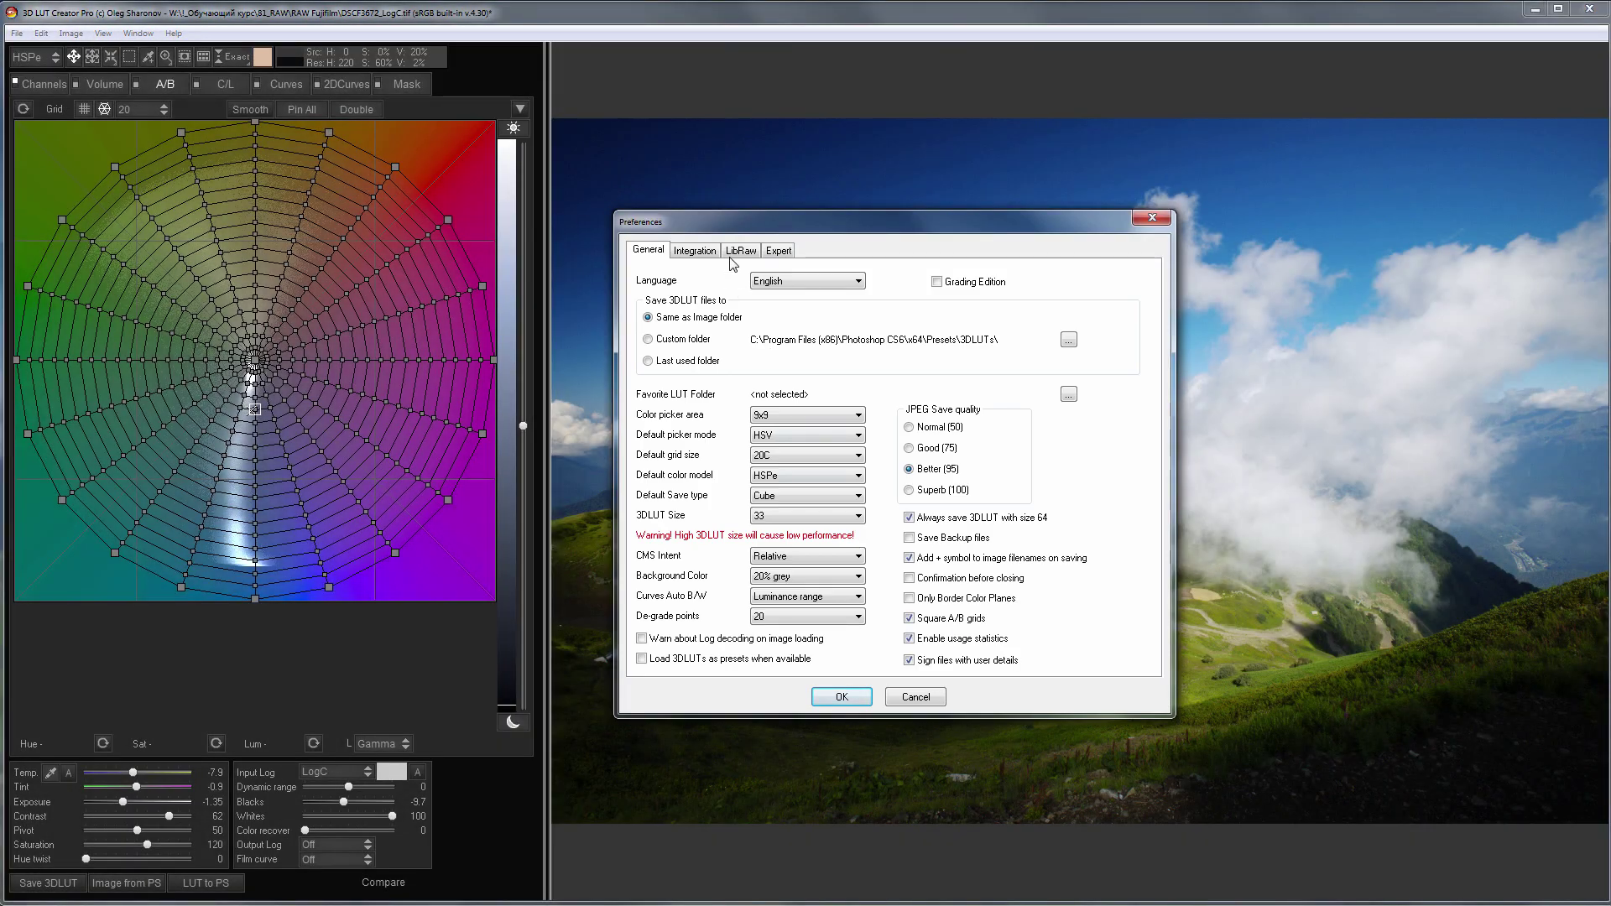
- View the LibRaw decoding options to use the RAW sRGB colour space
click(731, 256)
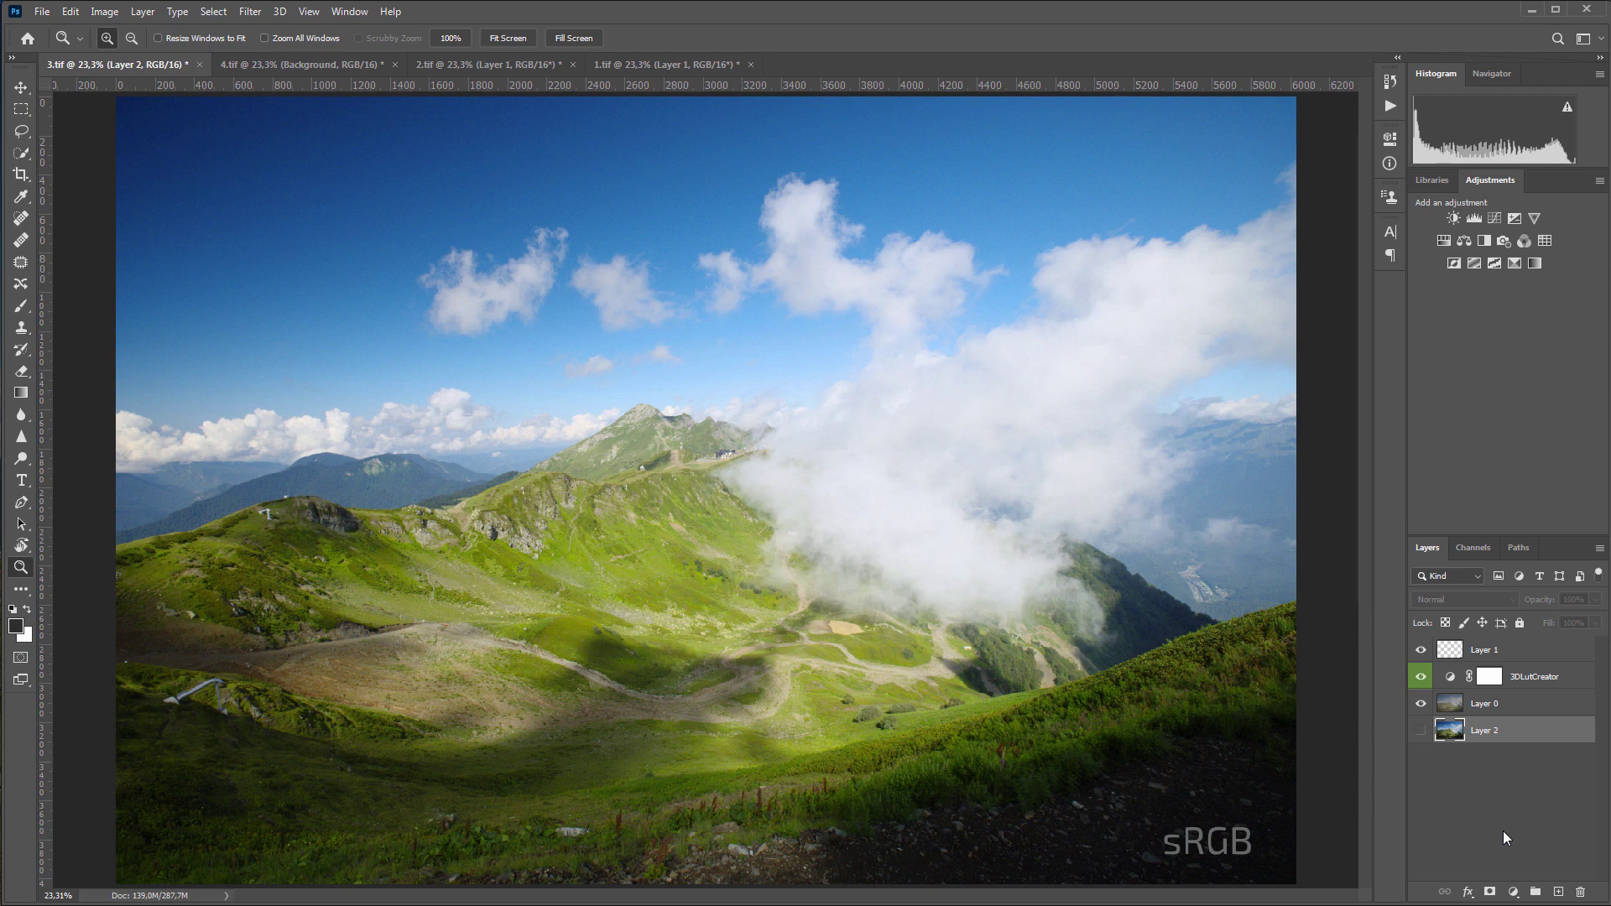
- Cycle through the RAW sRGB, ProPhoto, RAW ProPhoto and sRGB mountain versions to compare them
click(315, 64)
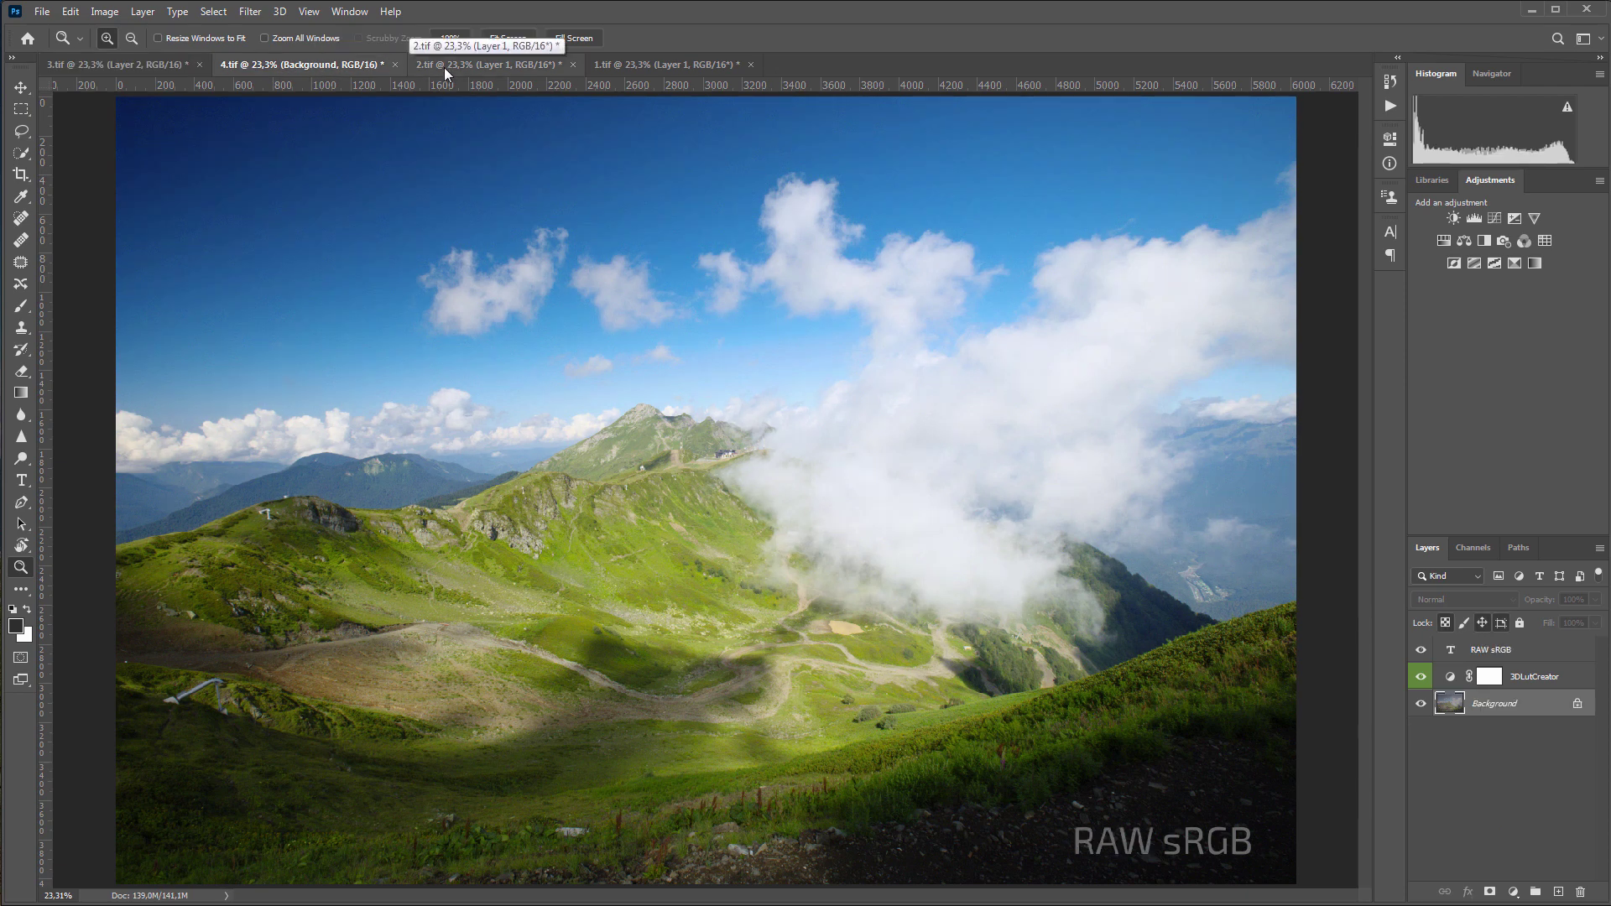
click(501, 67)
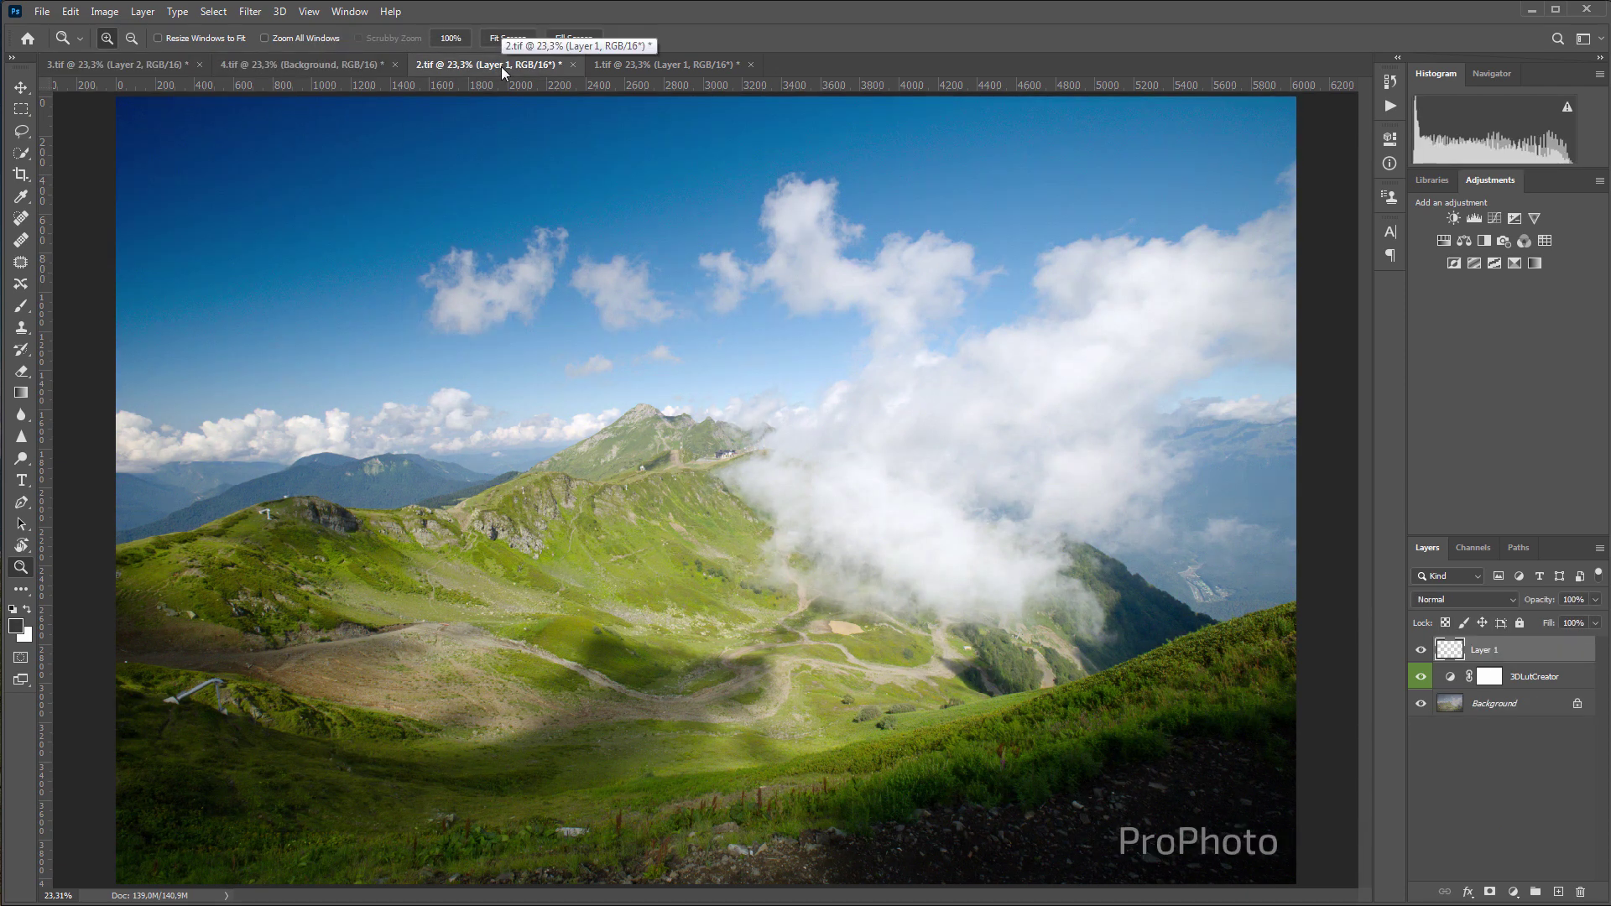
click(615, 64)
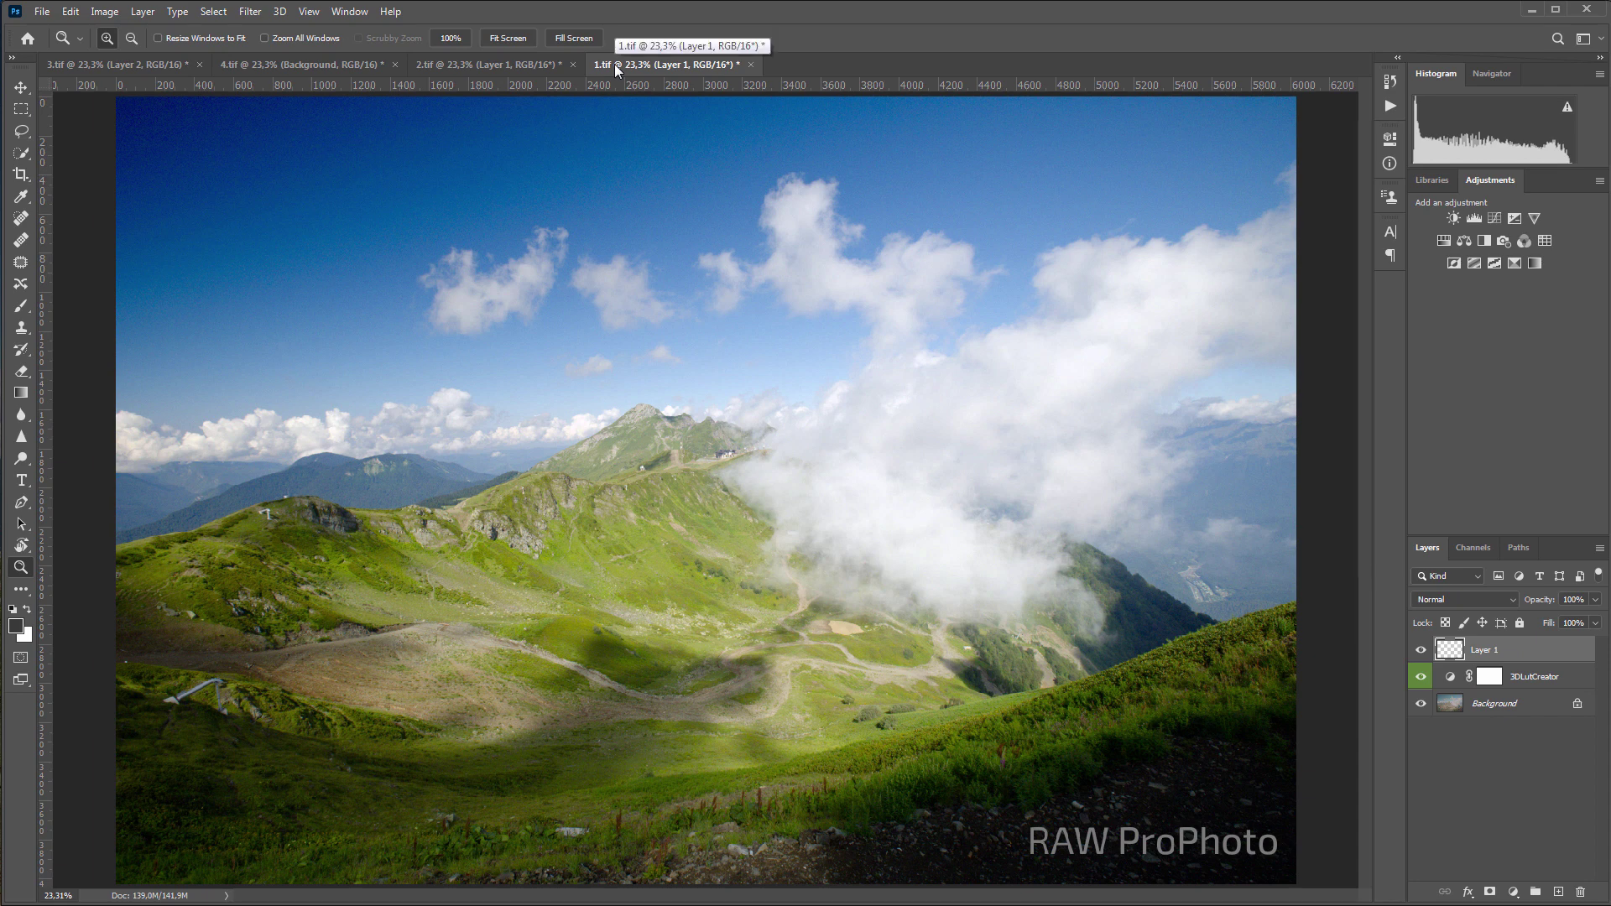
click(104, 68)
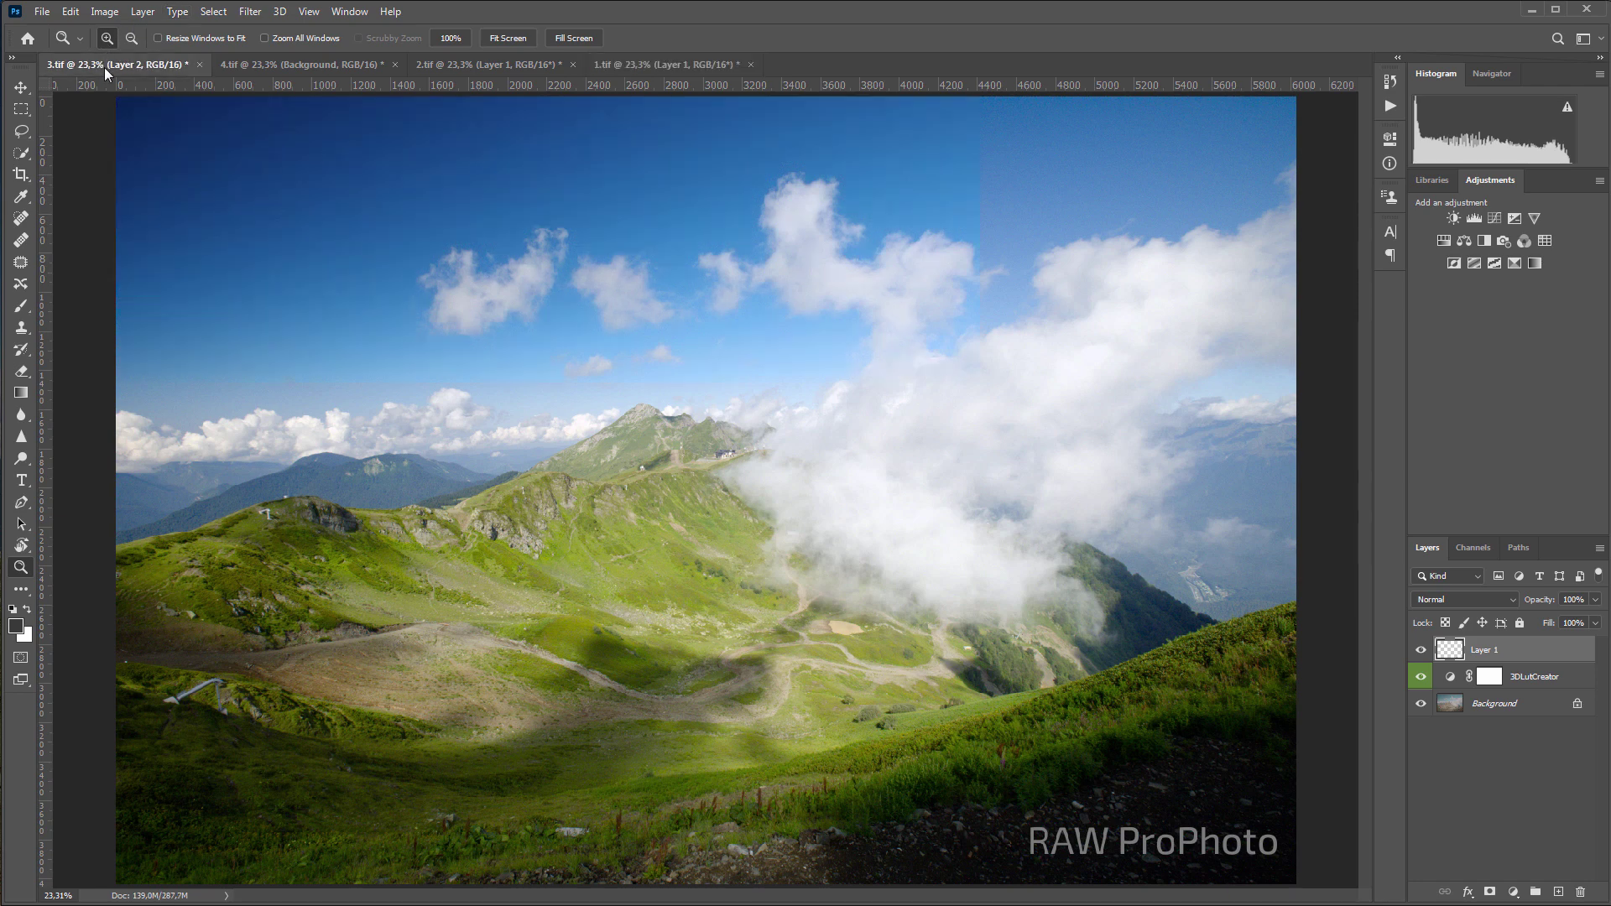
click(281, 69)
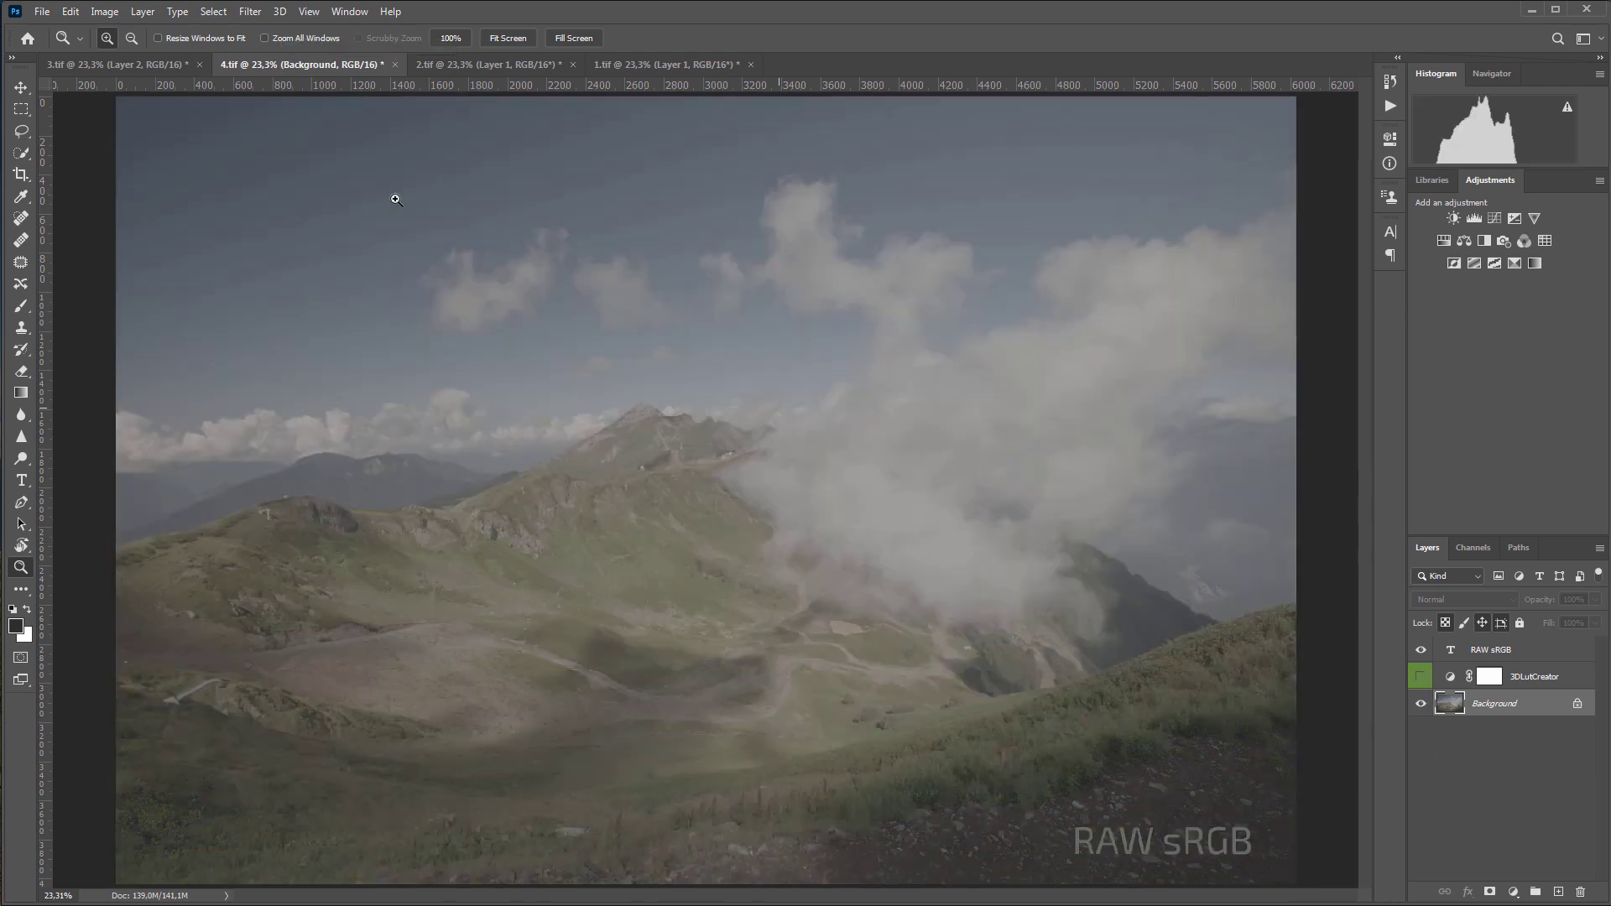
click(98, 66)
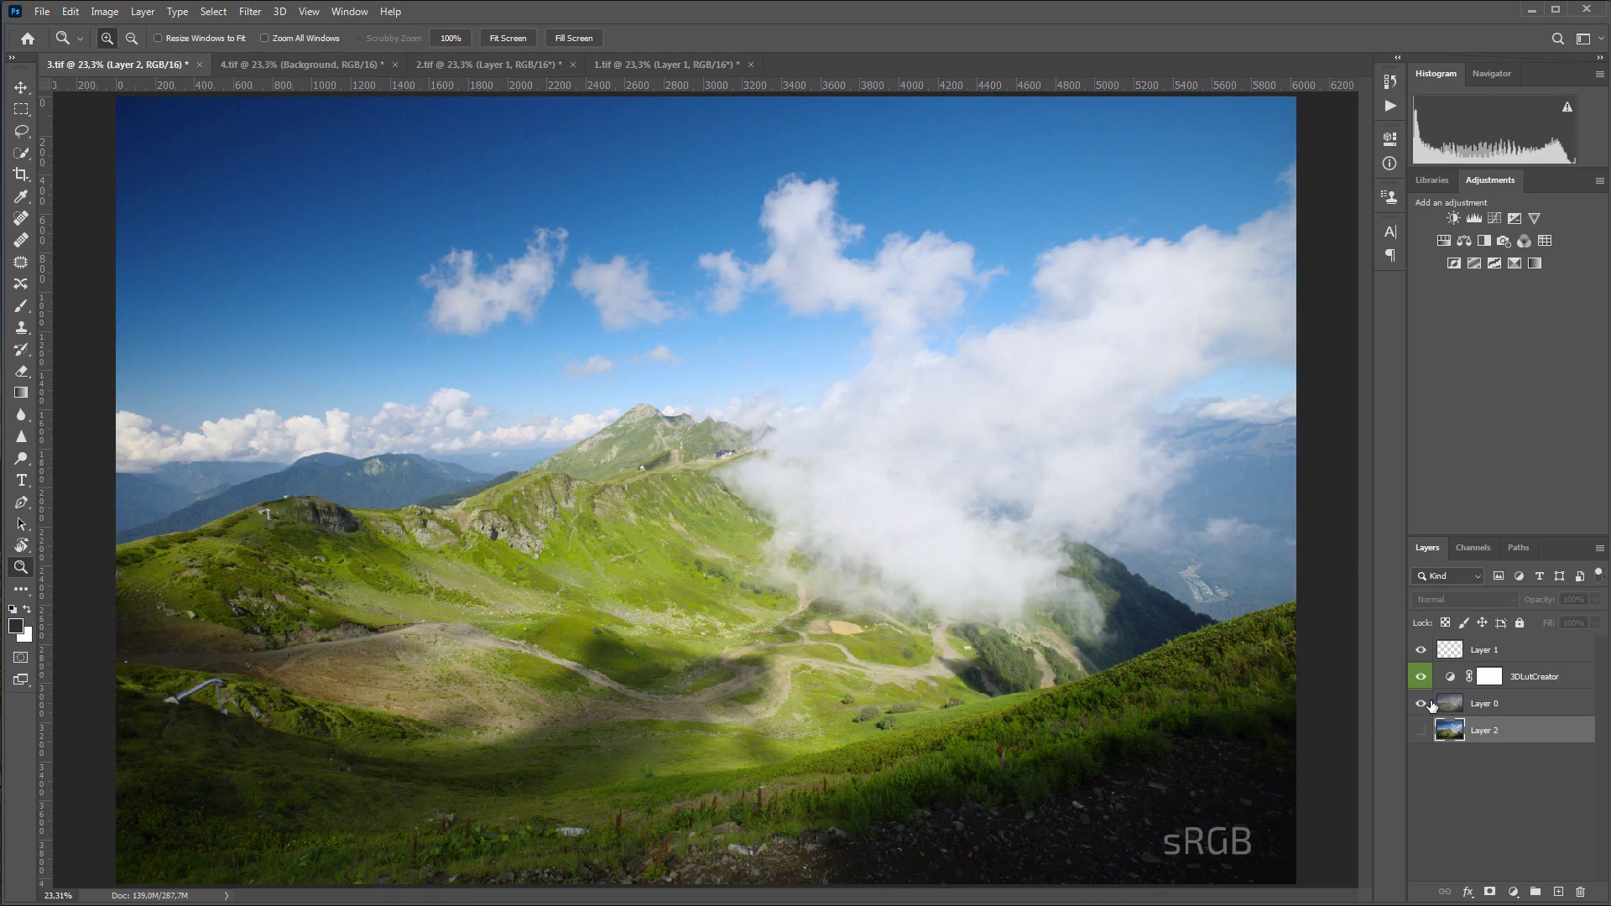
- Toggle the 3DLutCreator grade off and on across 3.tif, 2.tif and 1.tif to compare
click(1420, 677)
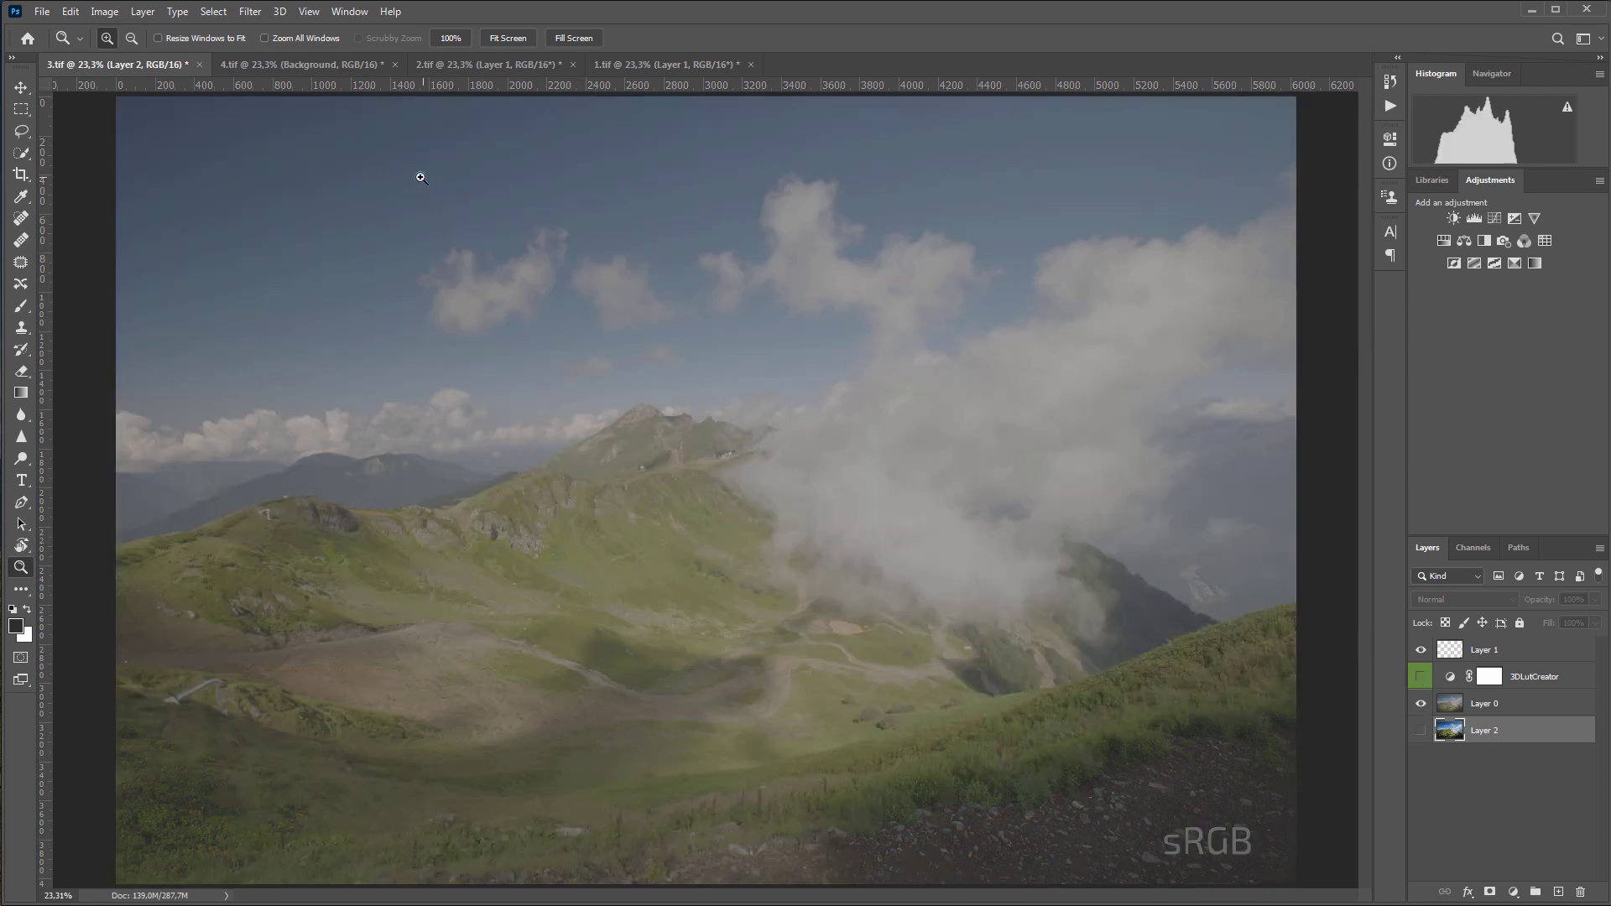
click(323, 64)
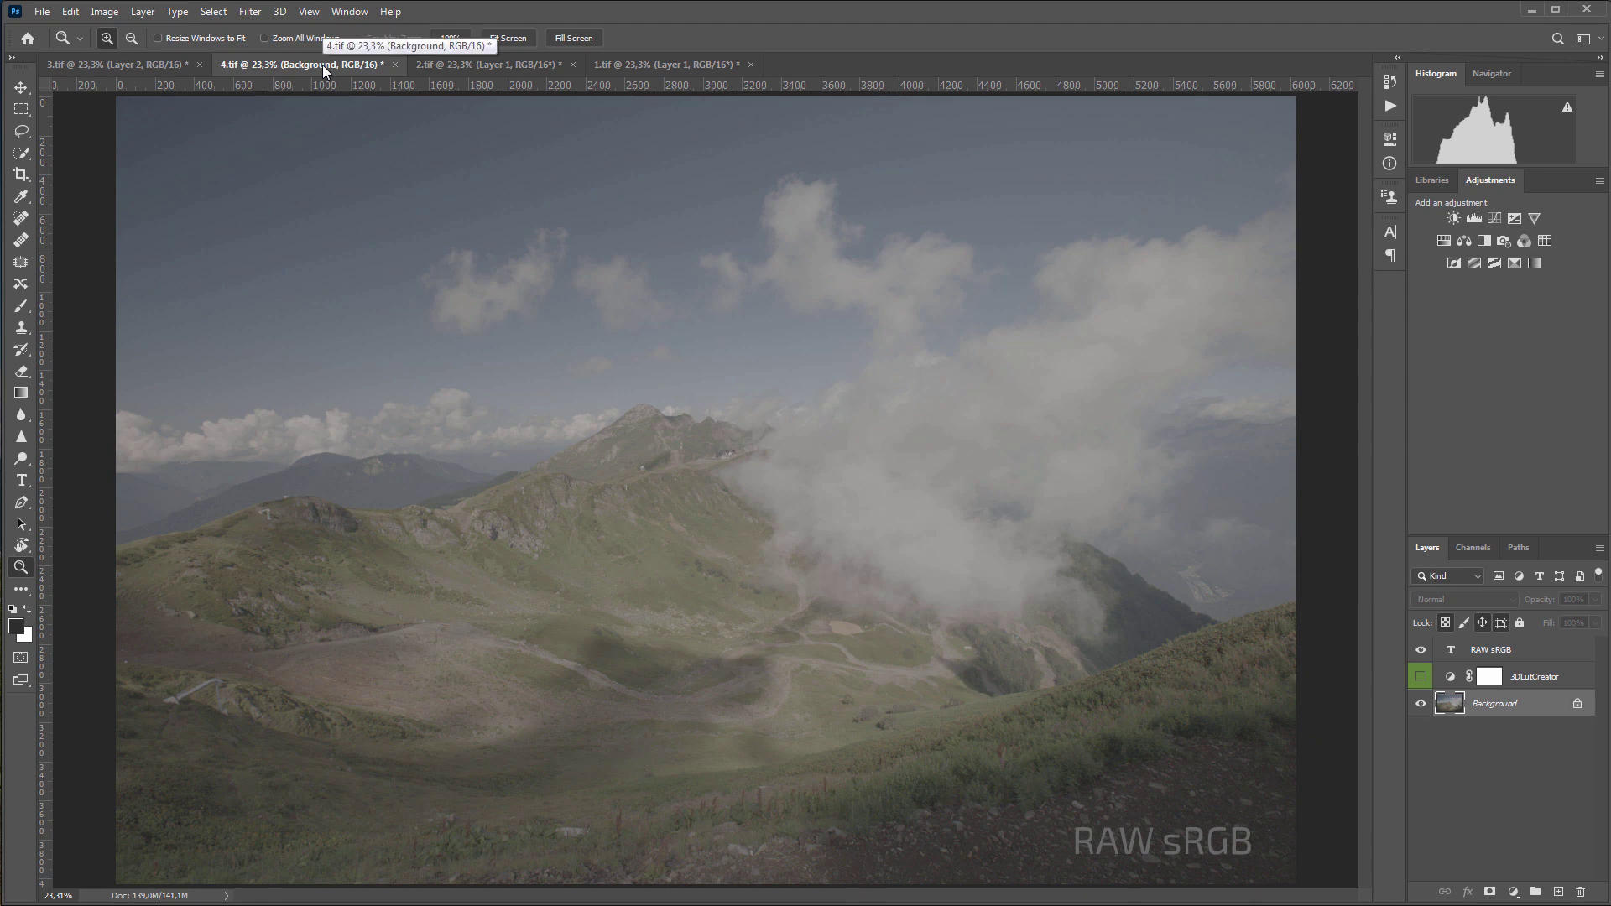
click(495, 67)
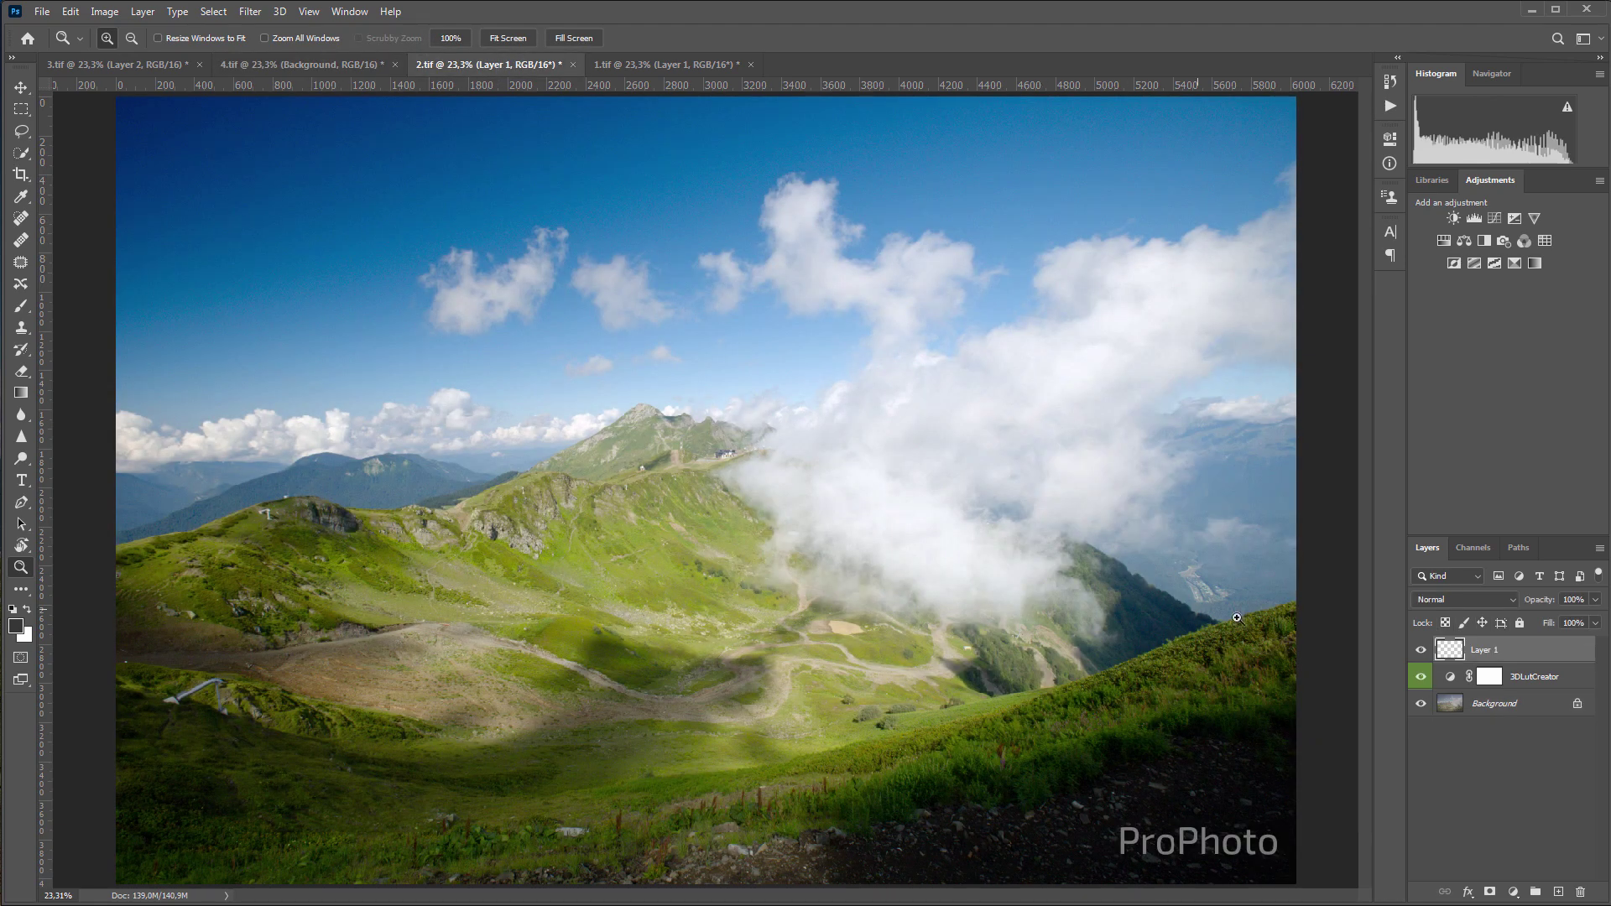
click(1420, 678)
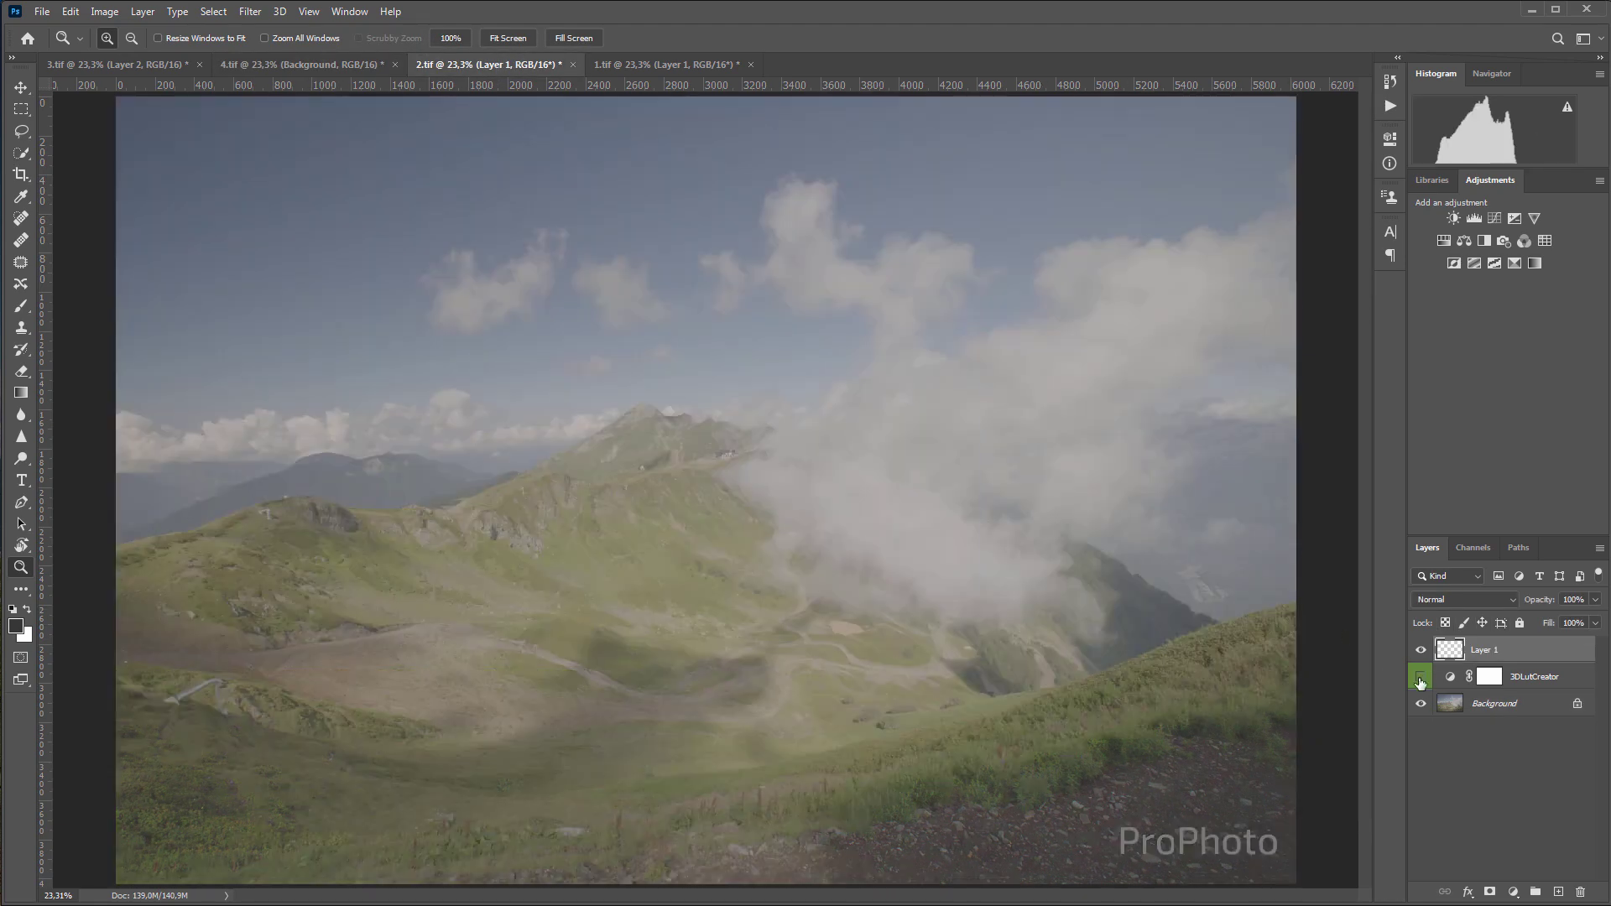
click(648, 63)
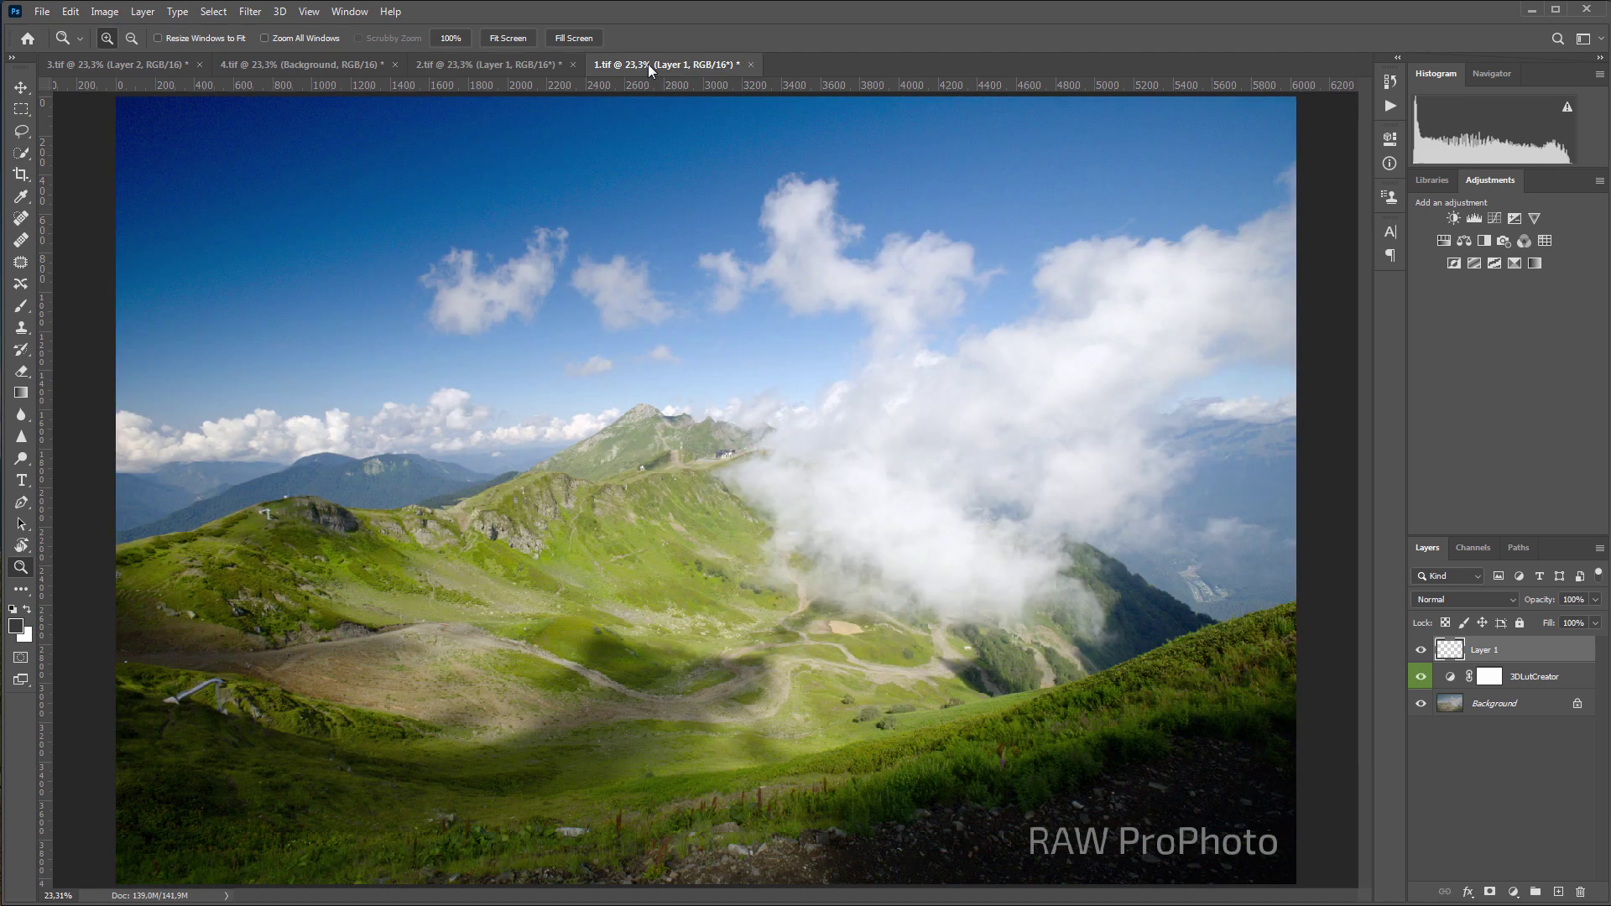
click(1420, 680)
click(1420, 679)
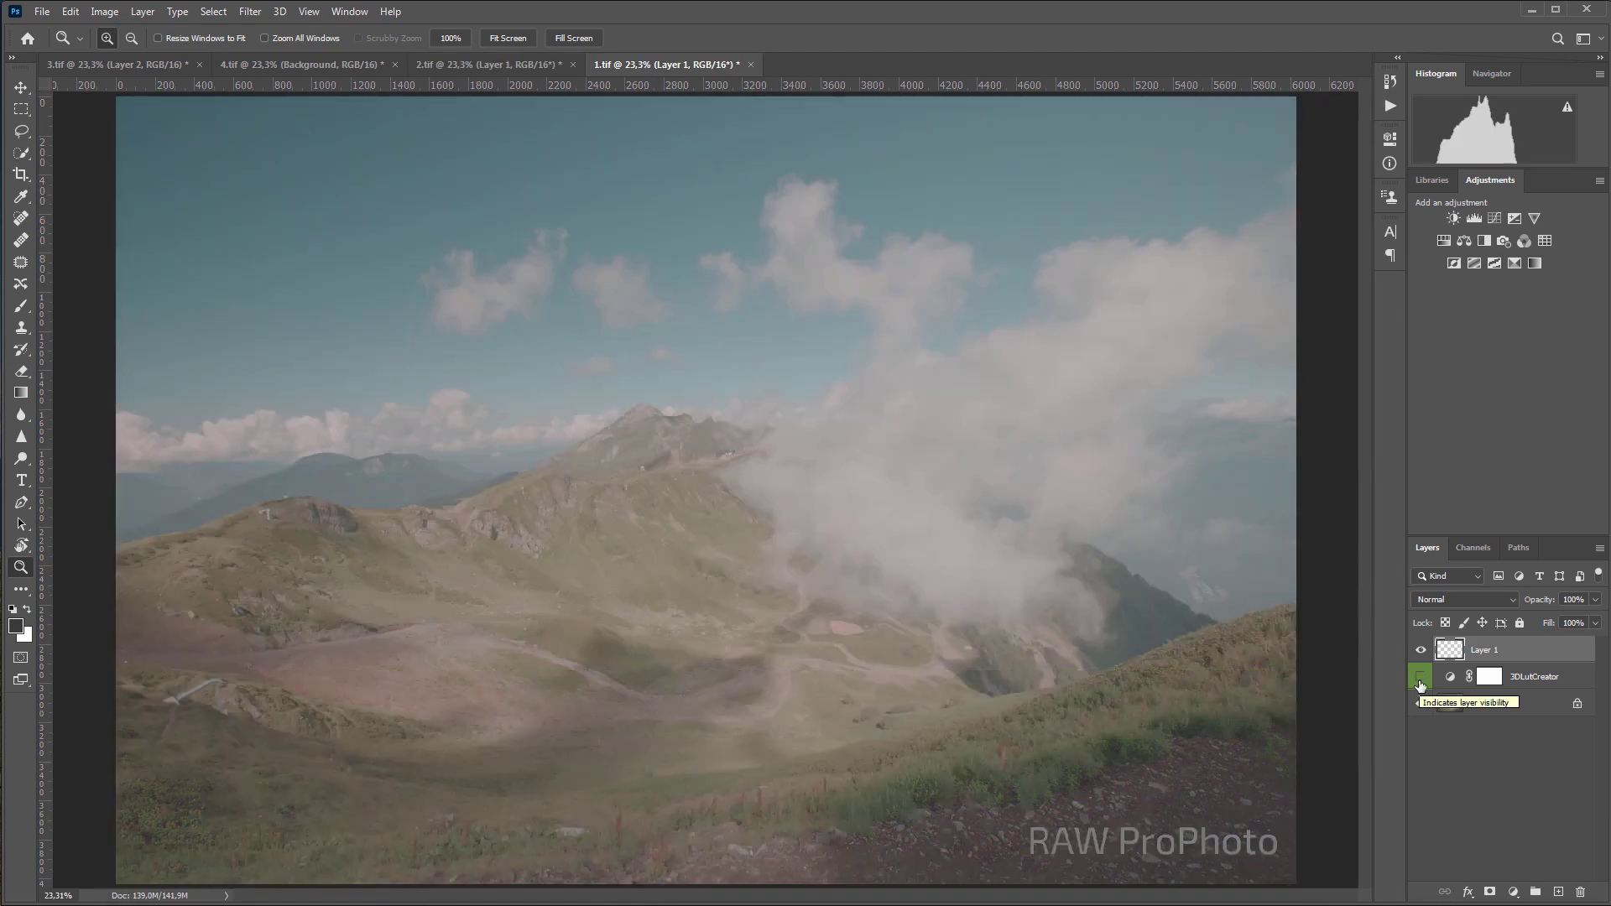
click(489, 65)
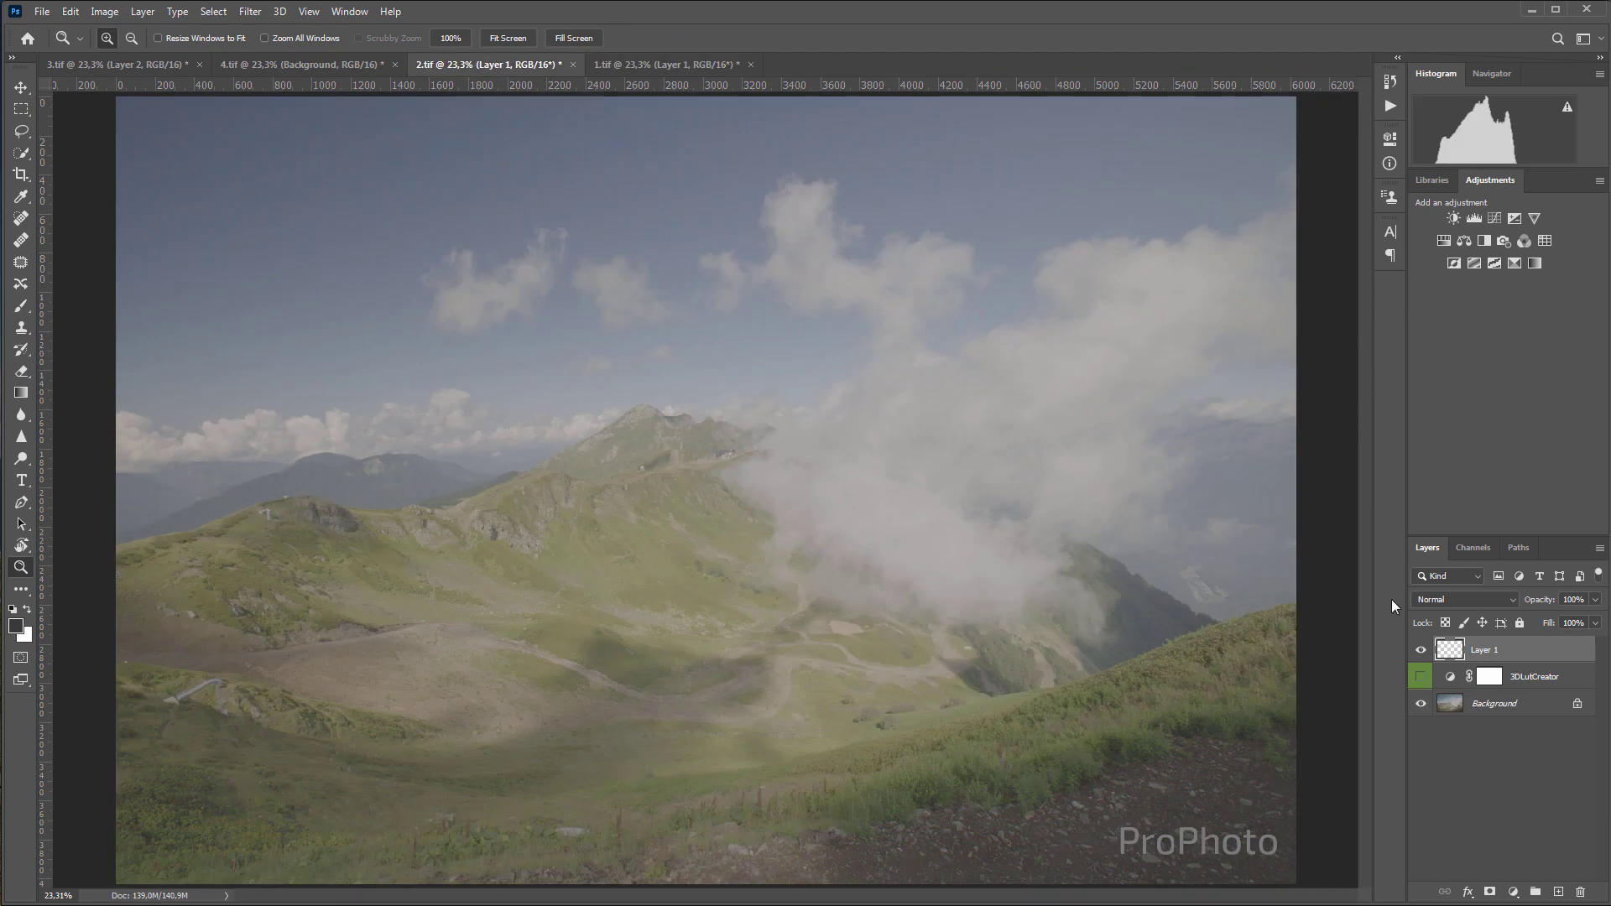
click(1421, 676)
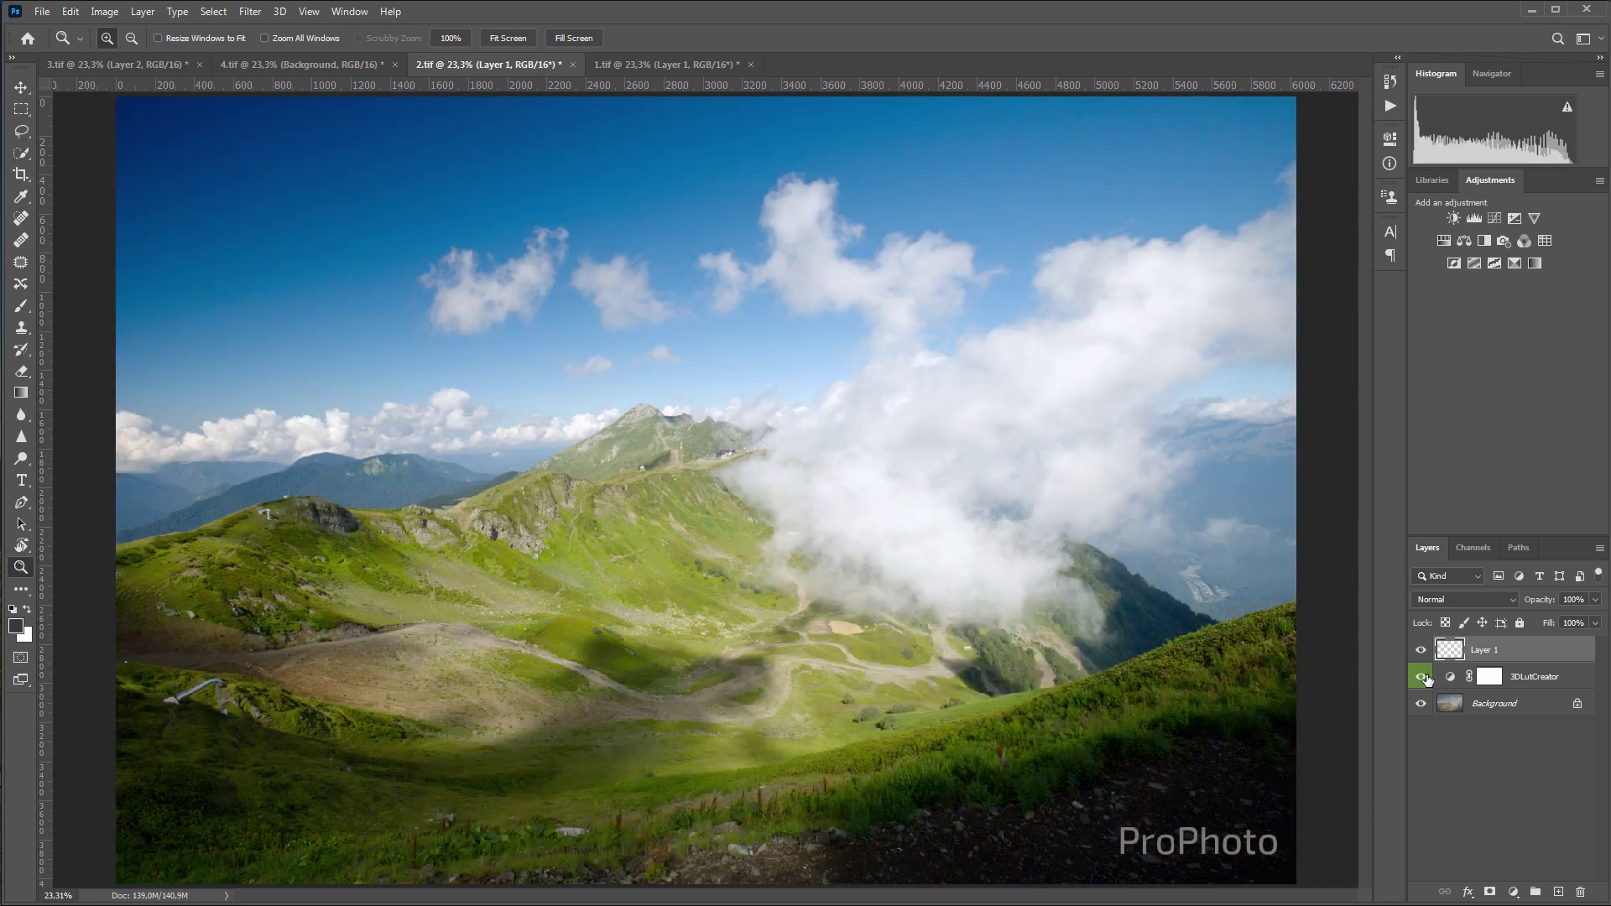
click(625, 65)
click(535, 66)
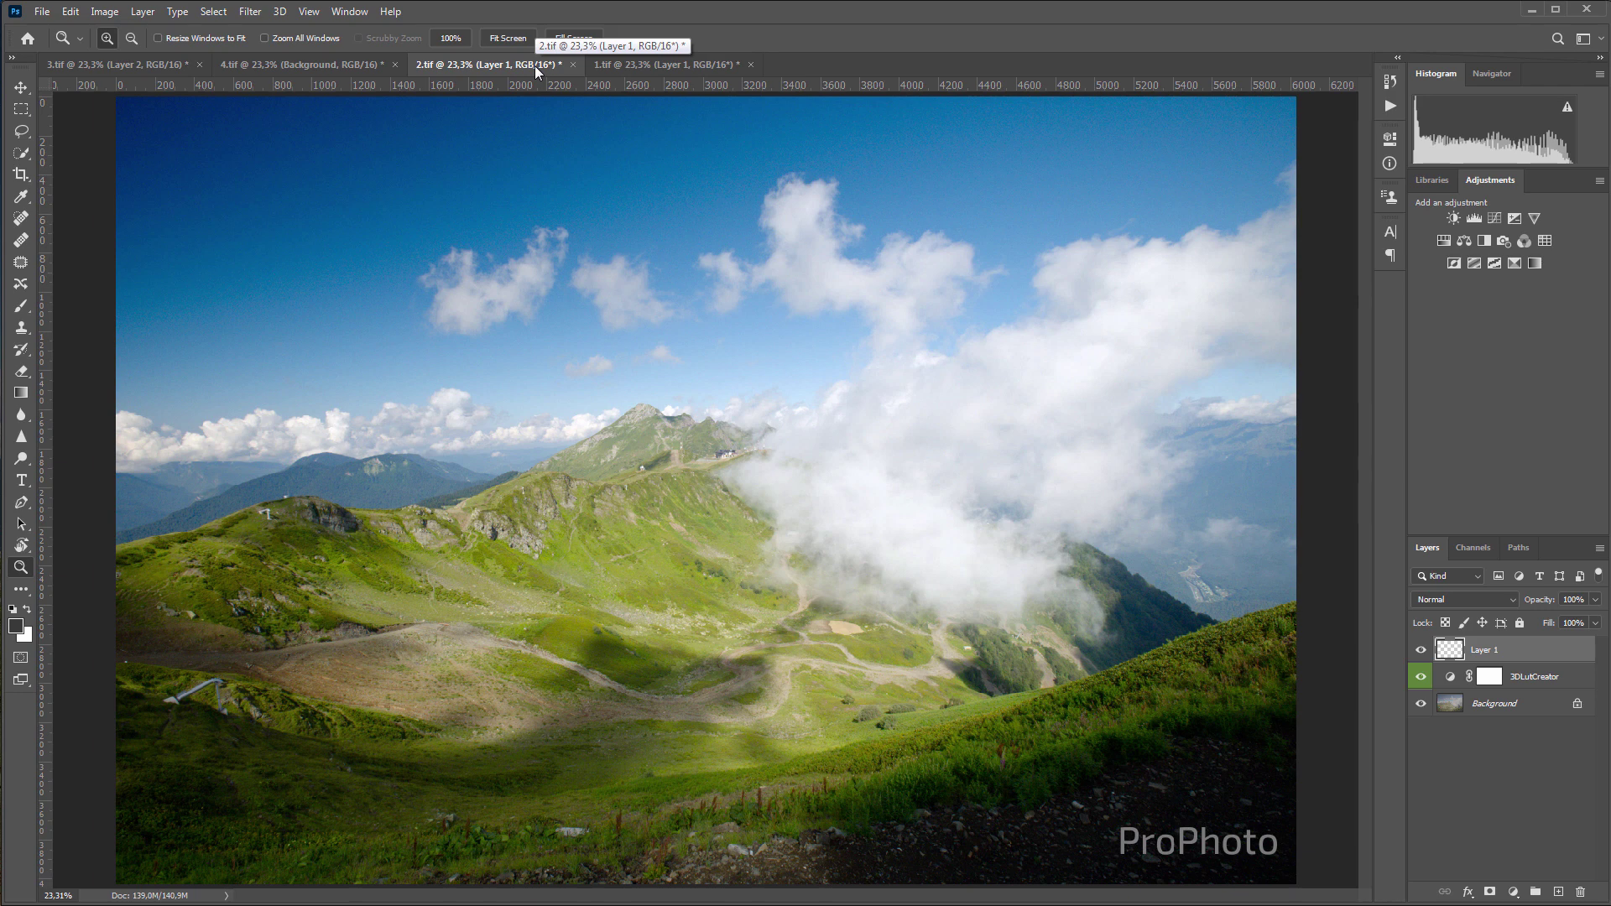
- Show the 3DLutCreator grade on 3.tif again and select Layer 1, 3DLutCreator and Layer 0
click(122, 63)
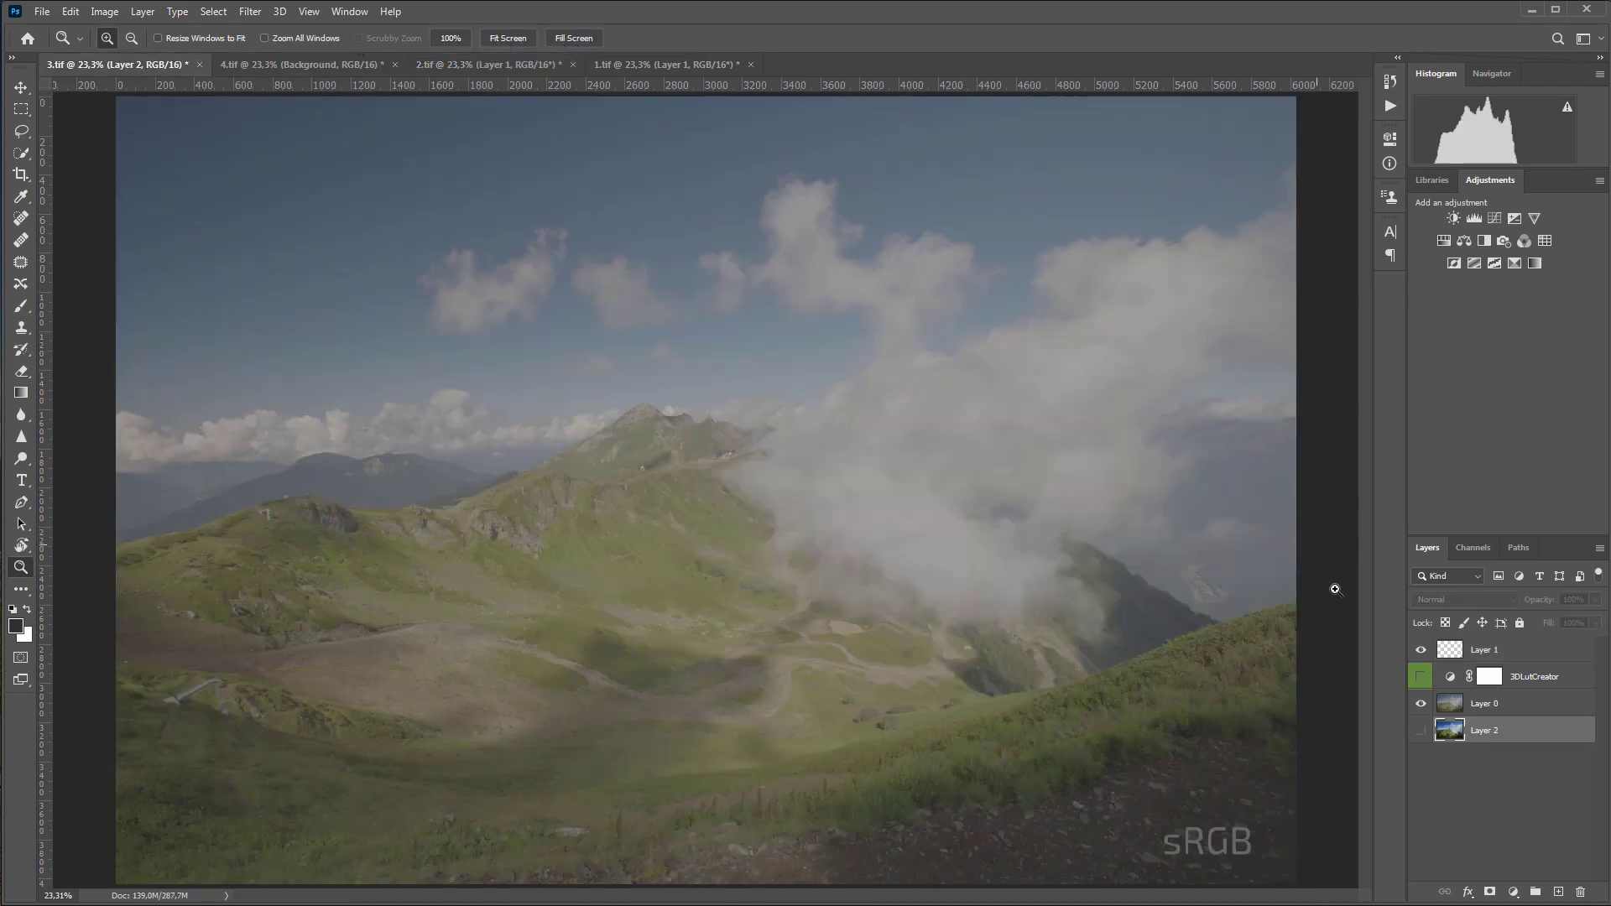
click(1421, 678)
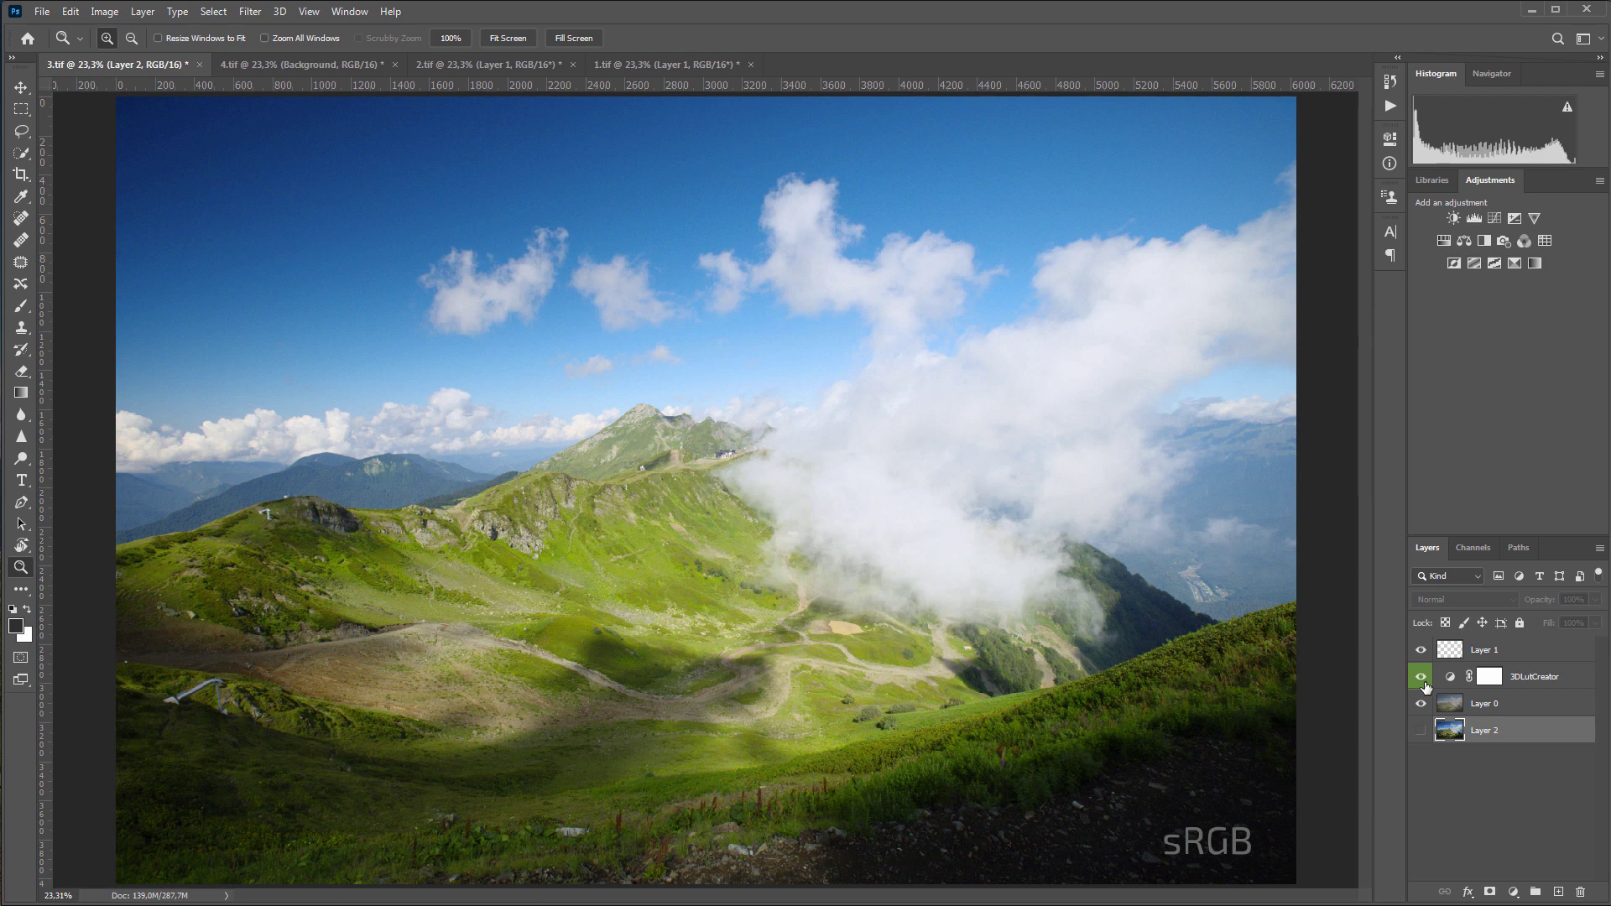
click(1501, 656)
shift+click(1494, 705)
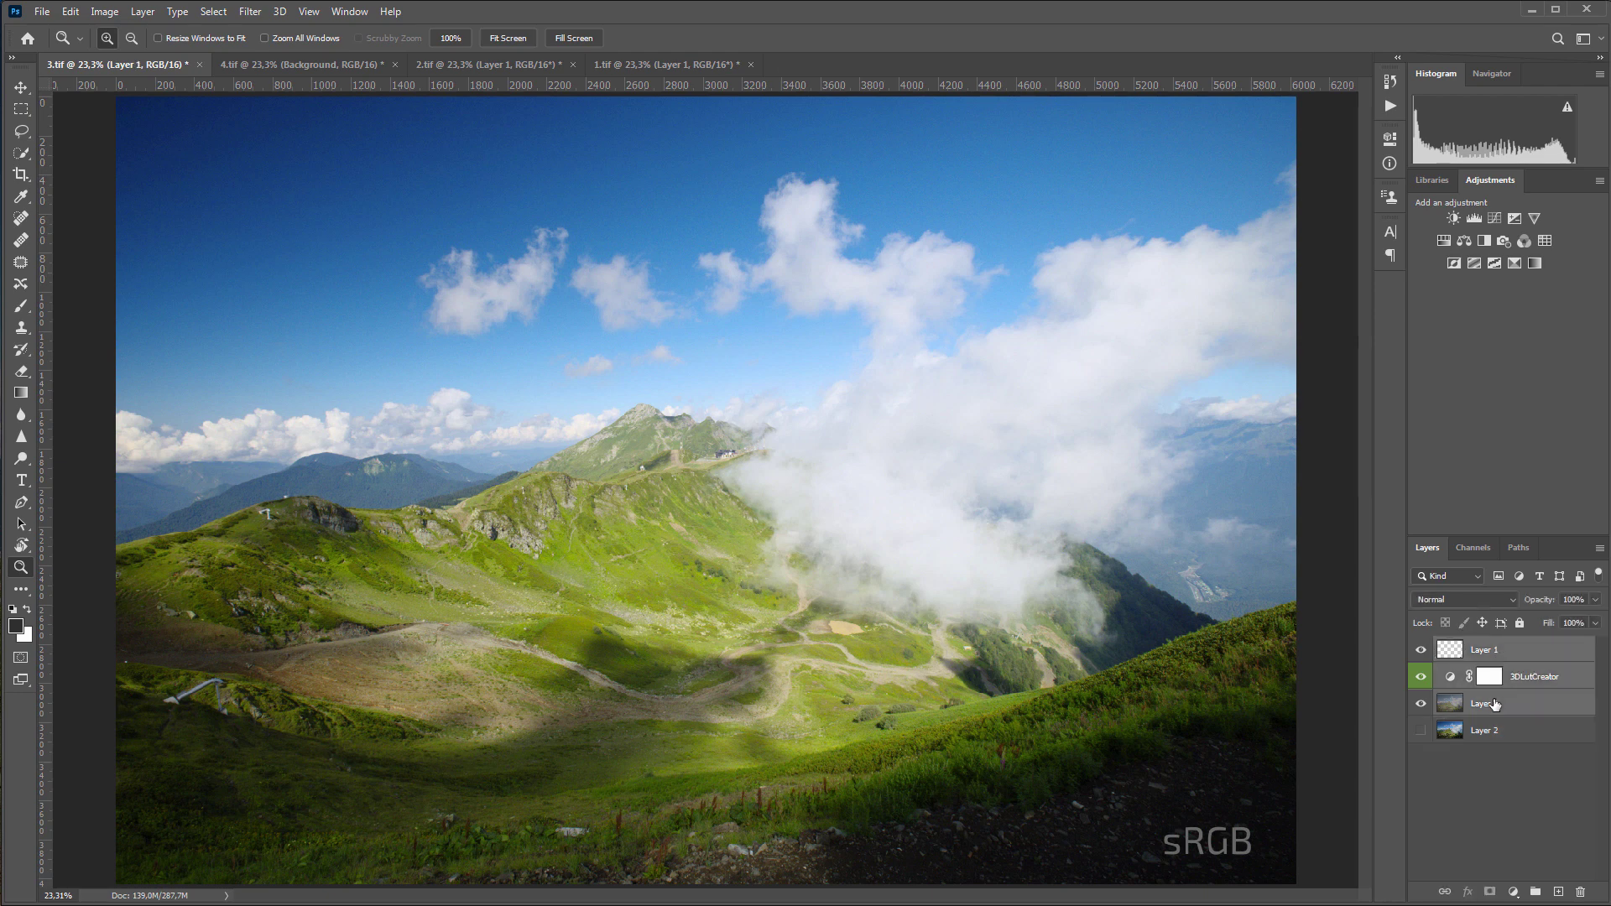
- Group the three layers into Group 1 with Ctrl+G and toggle its visibility against Layer 2
key(ctrl+g)
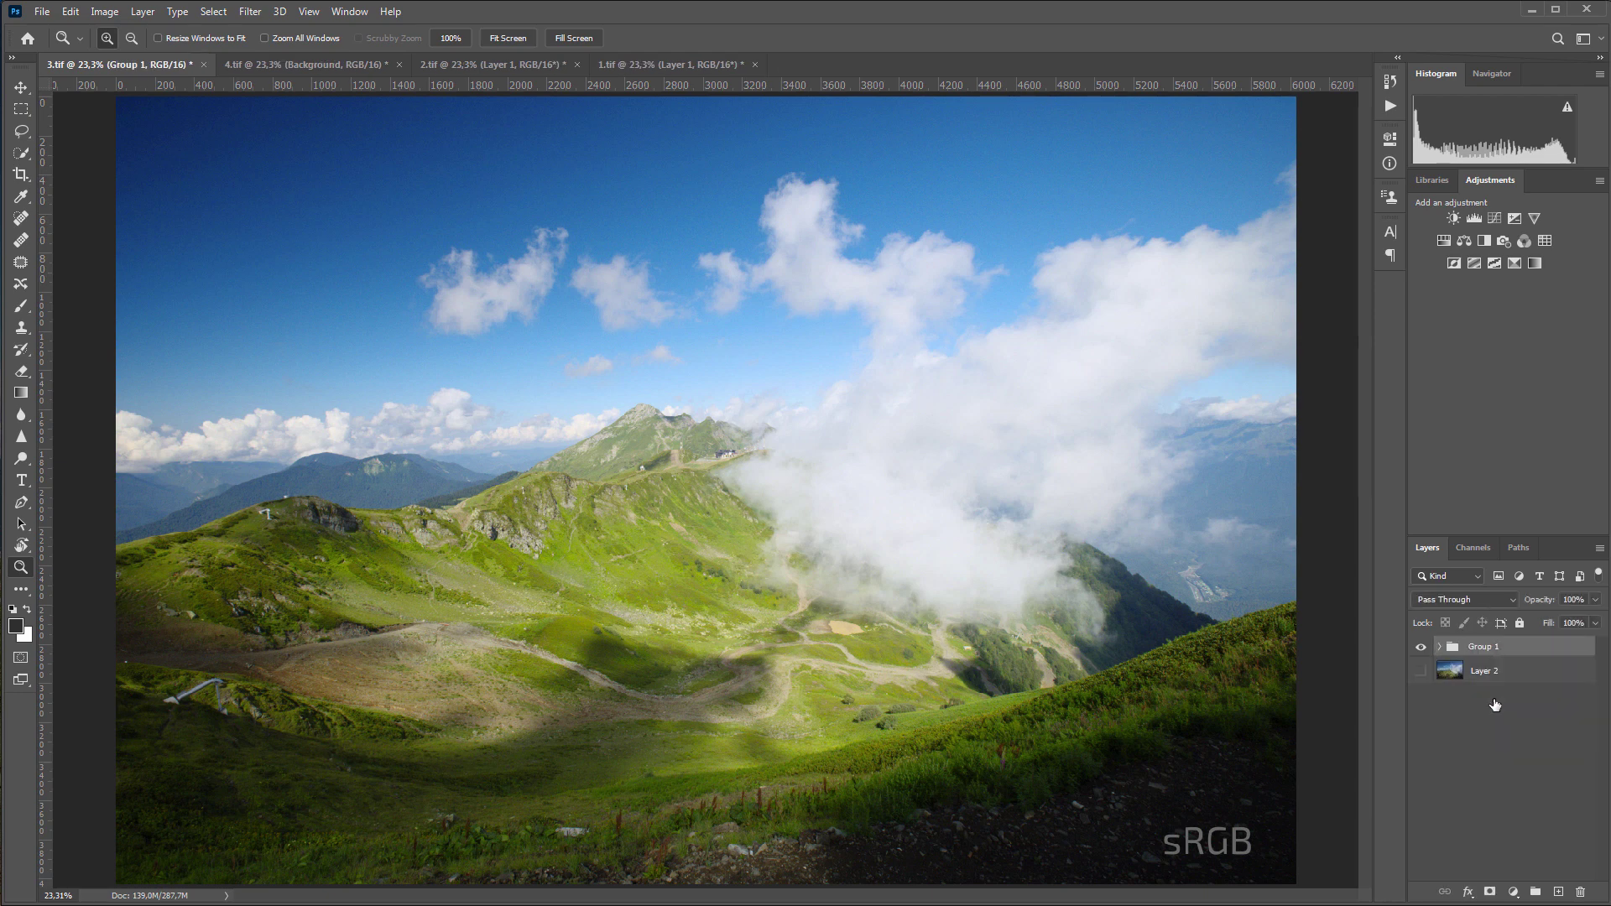
click(1424, 652)
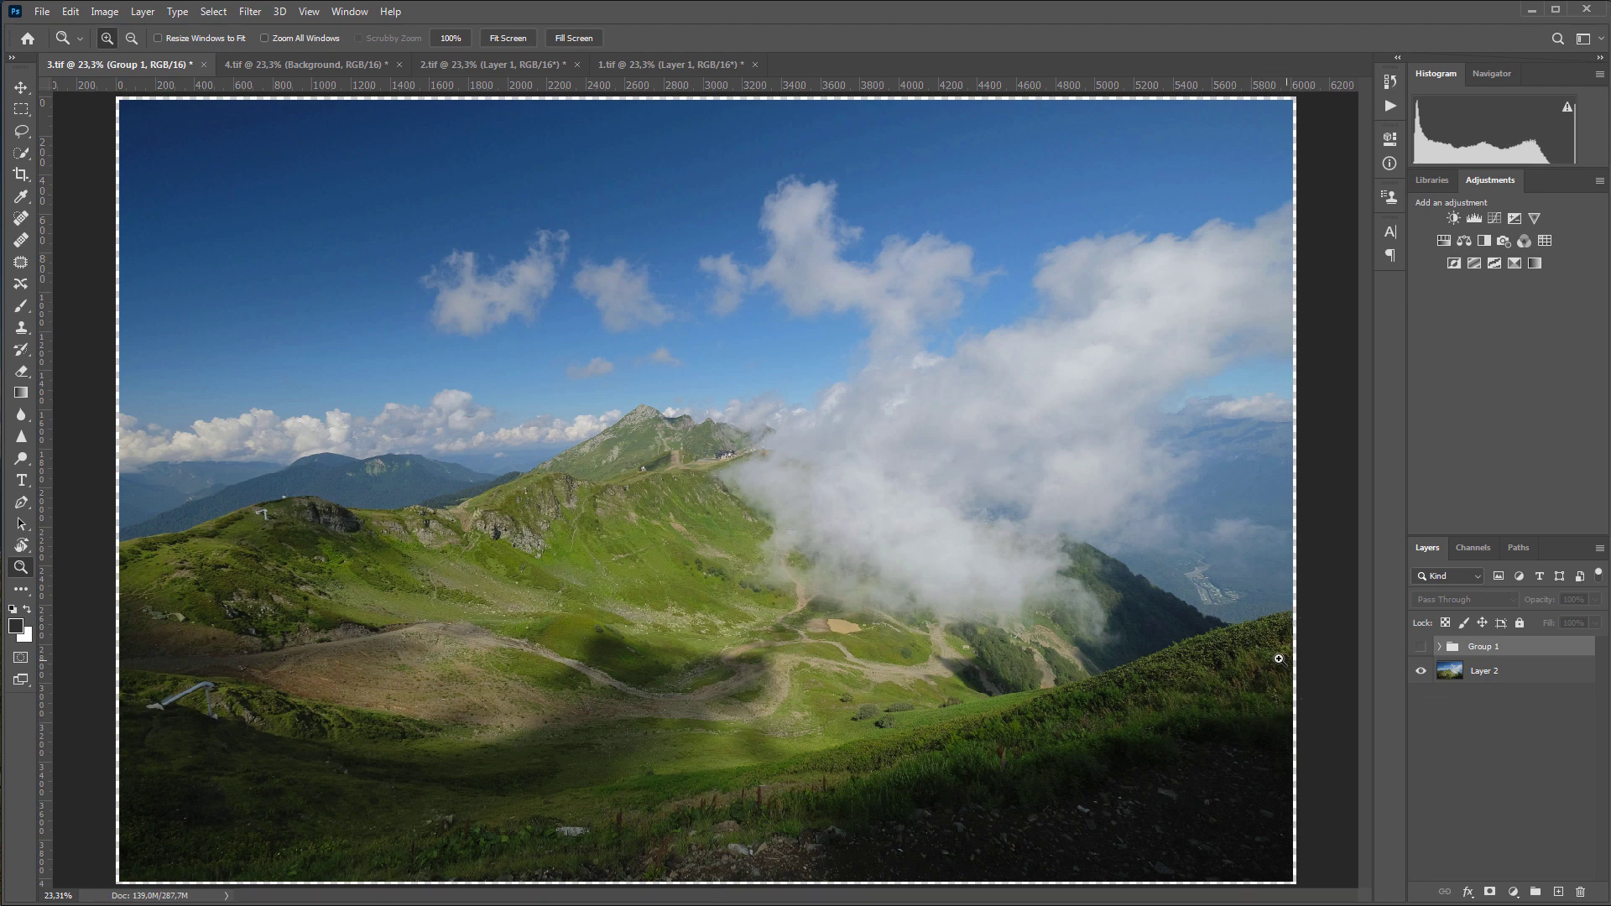
click(1422, 648)
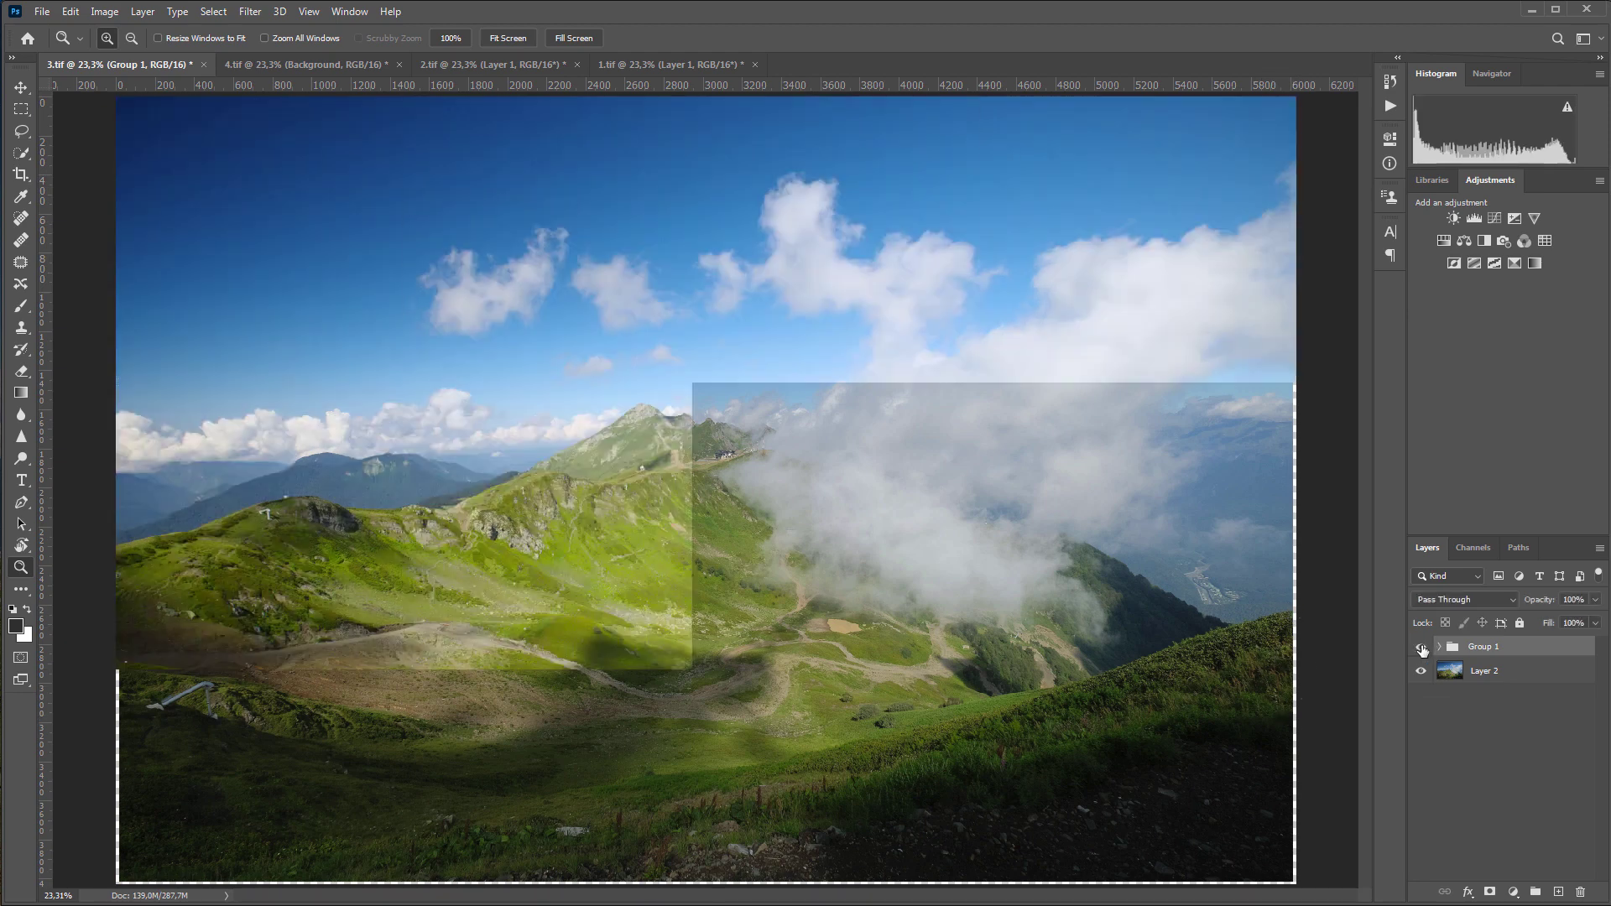
click(1421, 648)
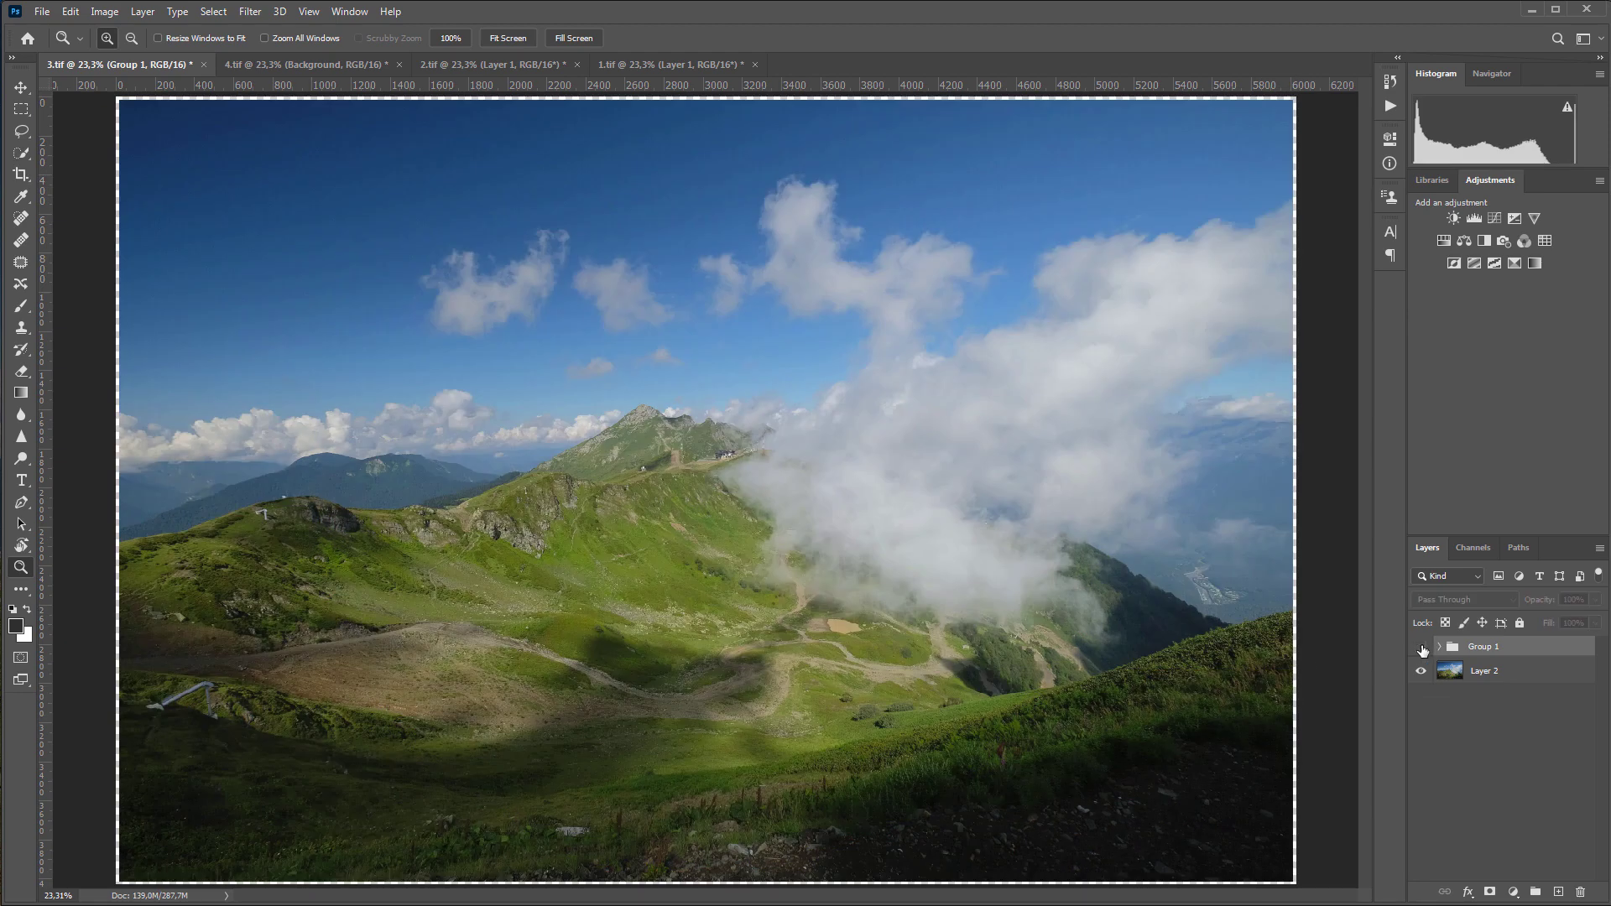
click(1421, 648)
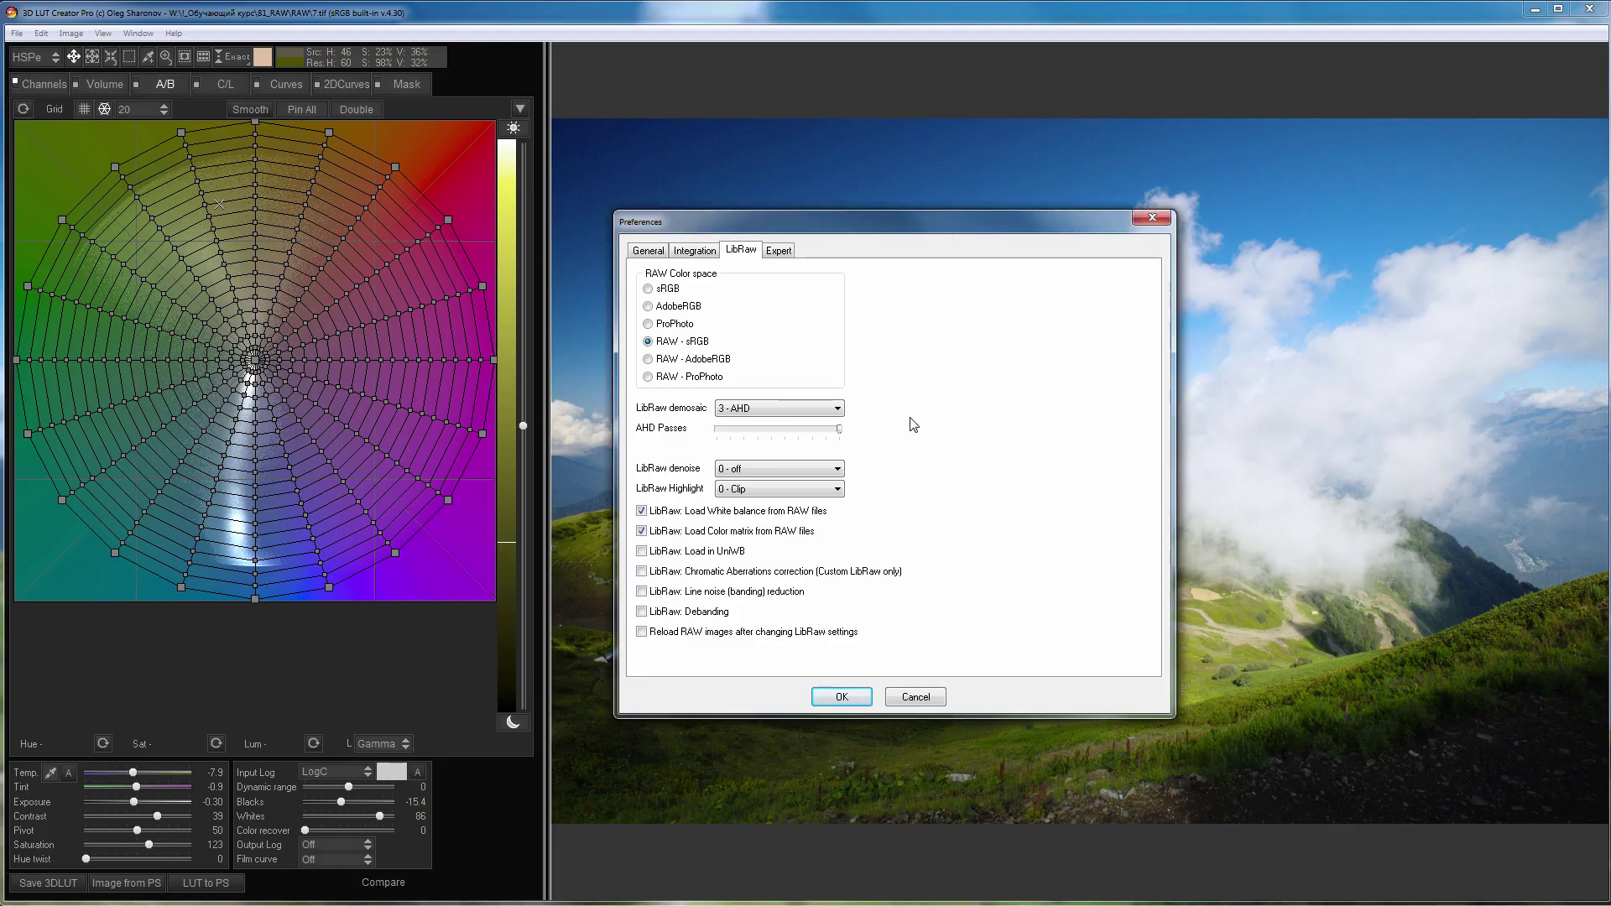
- Open the LibRaw demosaic method list, currently set to 3 - AHD
click(833, 410)
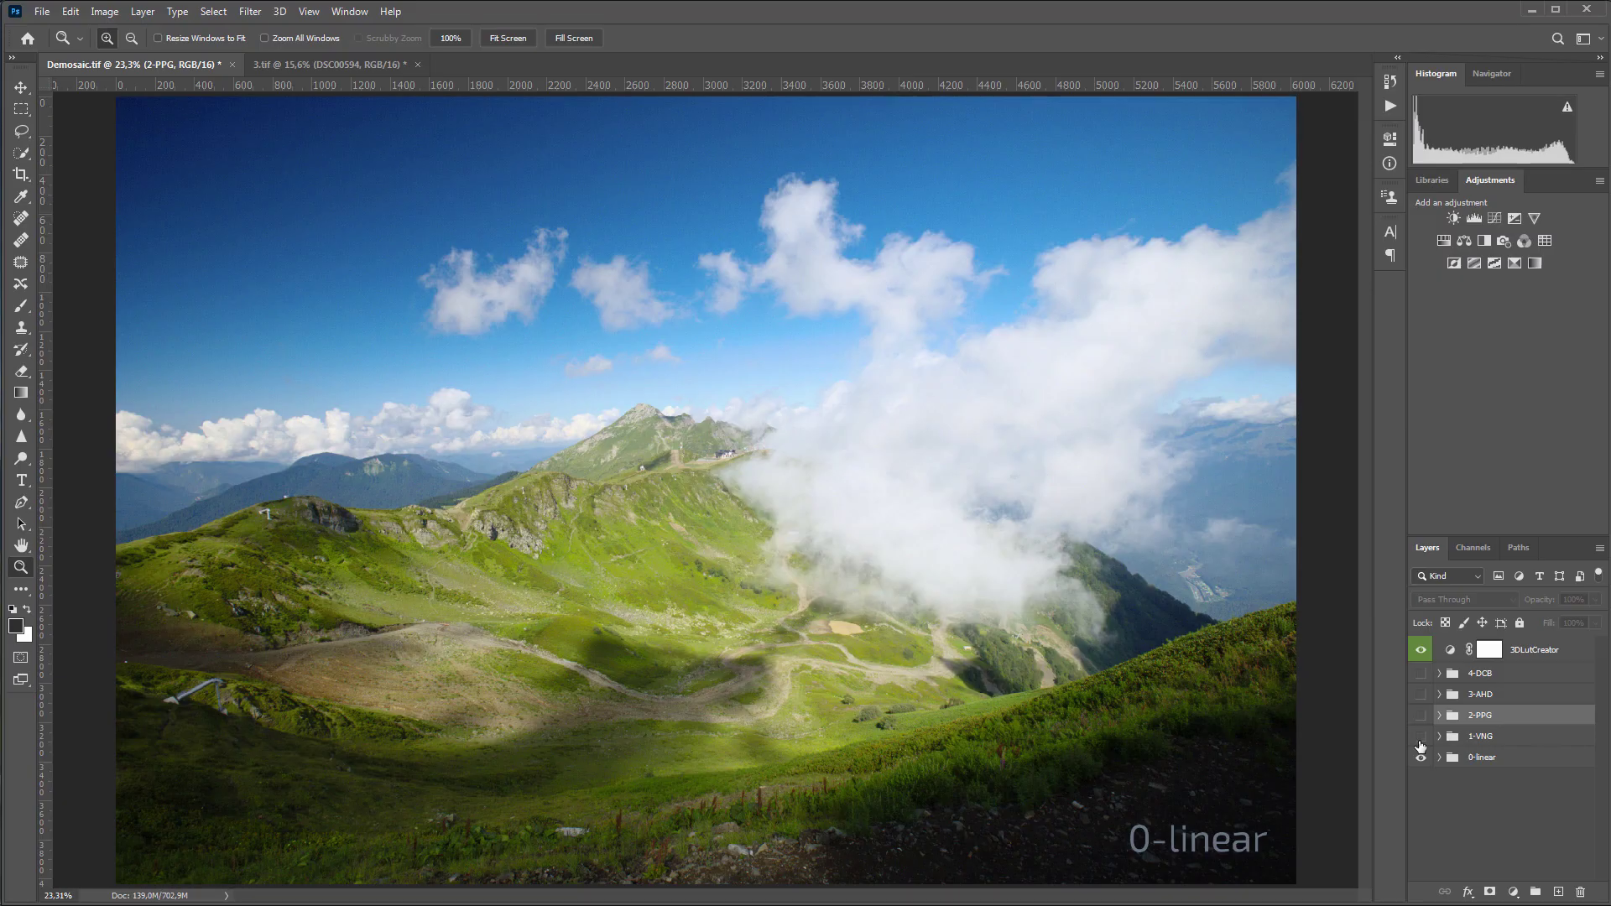
- Show the 1-VNG, 2-PPG, 3-AHD and 4-DCB demosaic groups in turn to compare them
click(1421, 735)
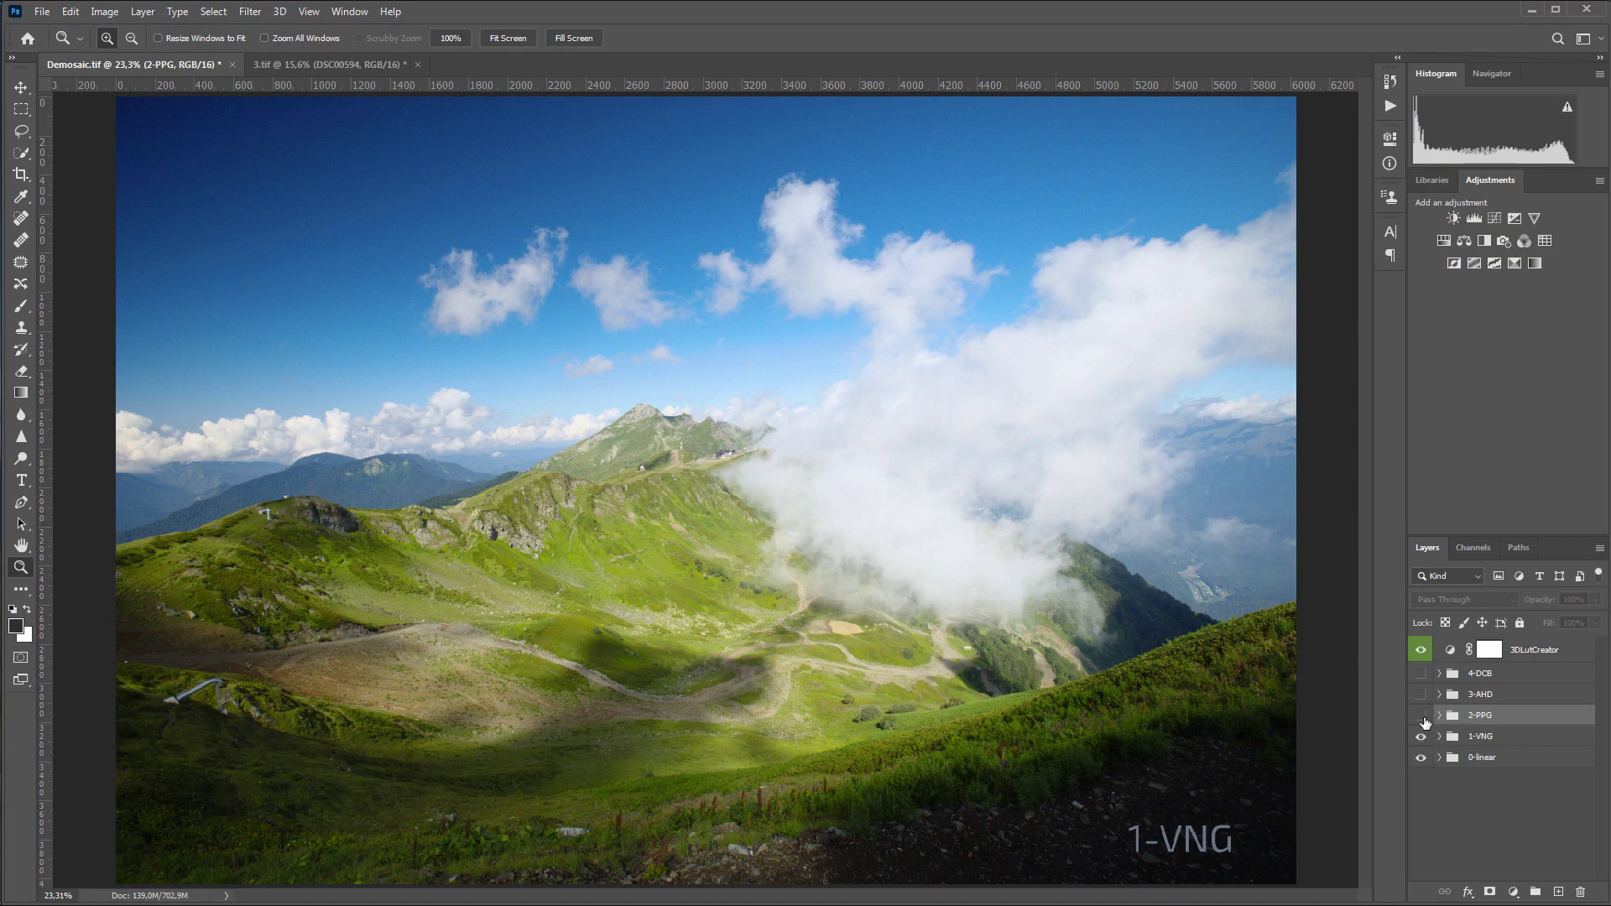
click(1421, 716)
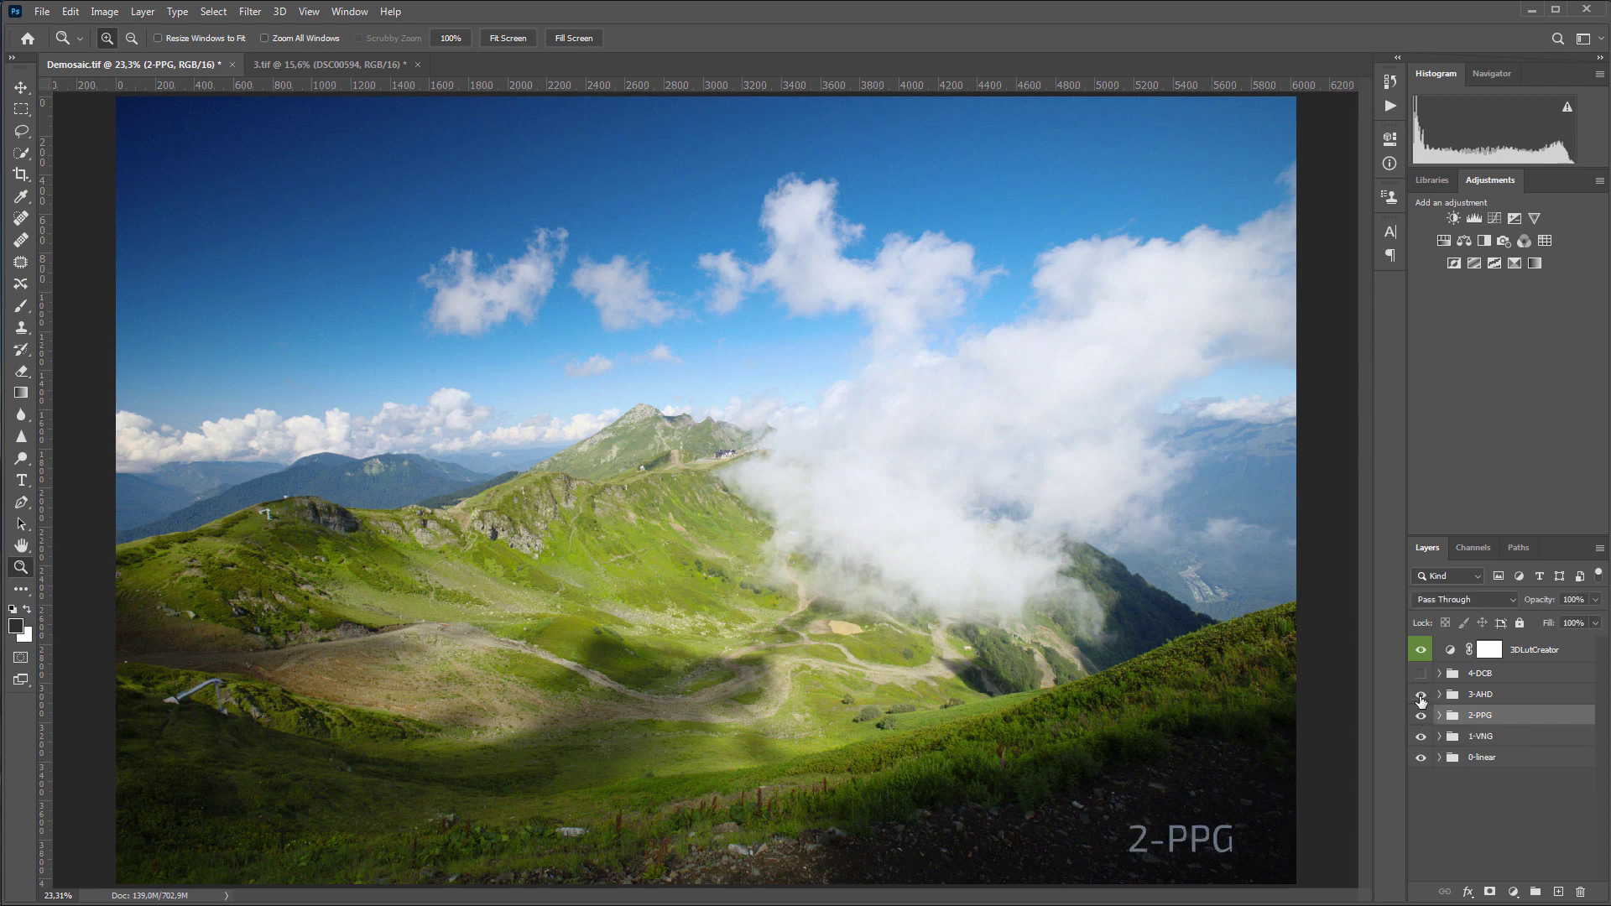
click(1421, 695)
click(1421, 674)
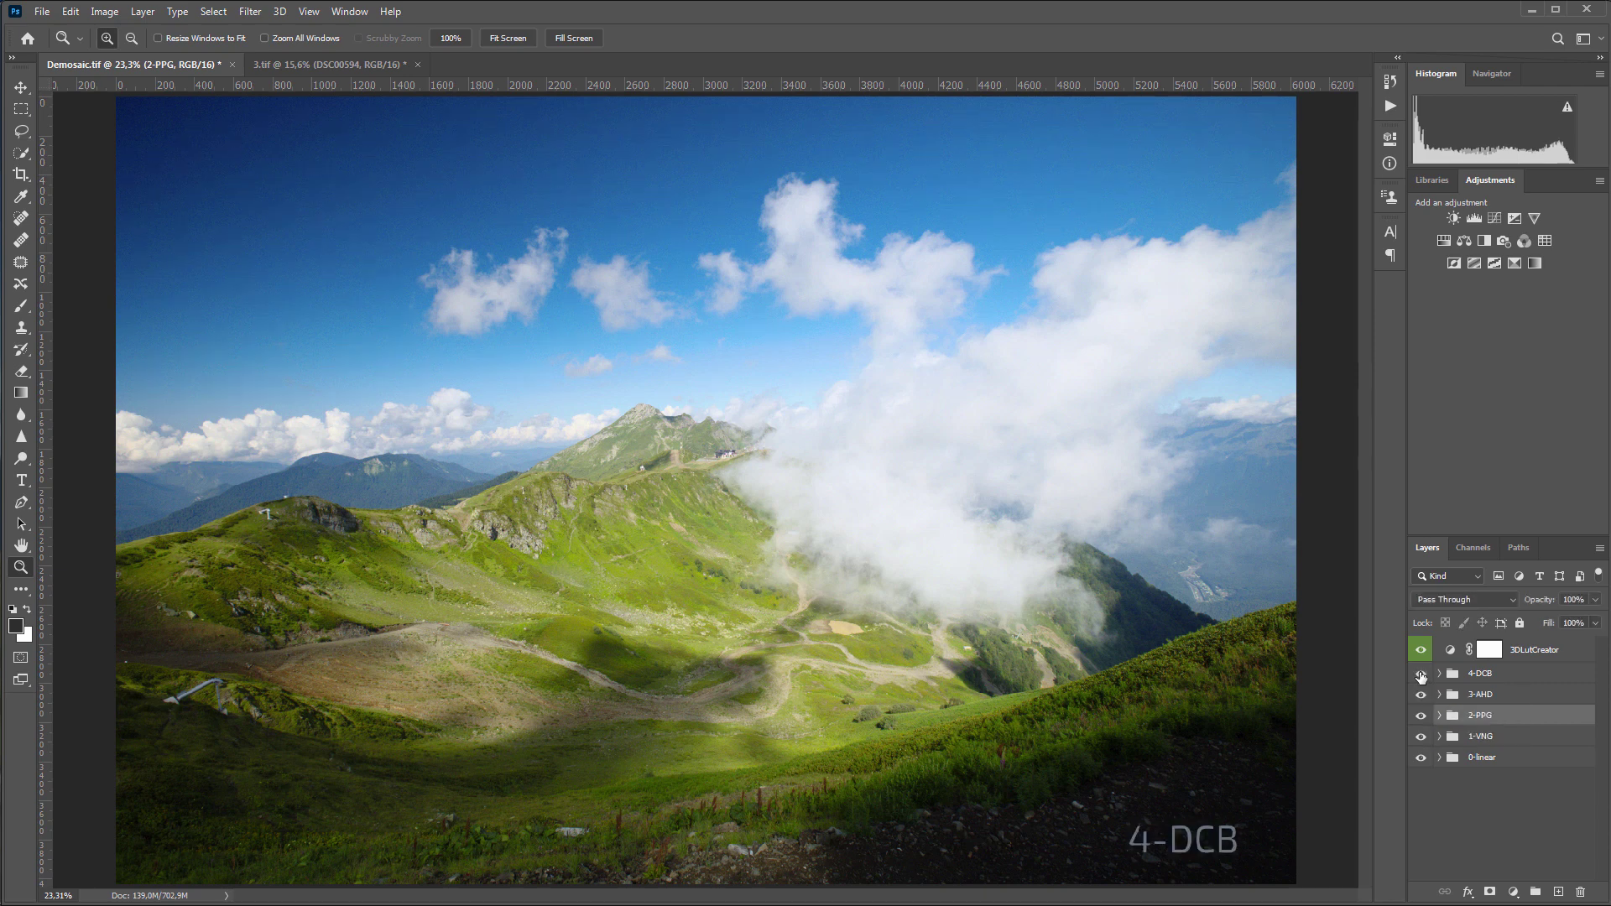
- Hide the demosaic groups back to 0-linear and view it at 100% zoom
click(1420, 674)
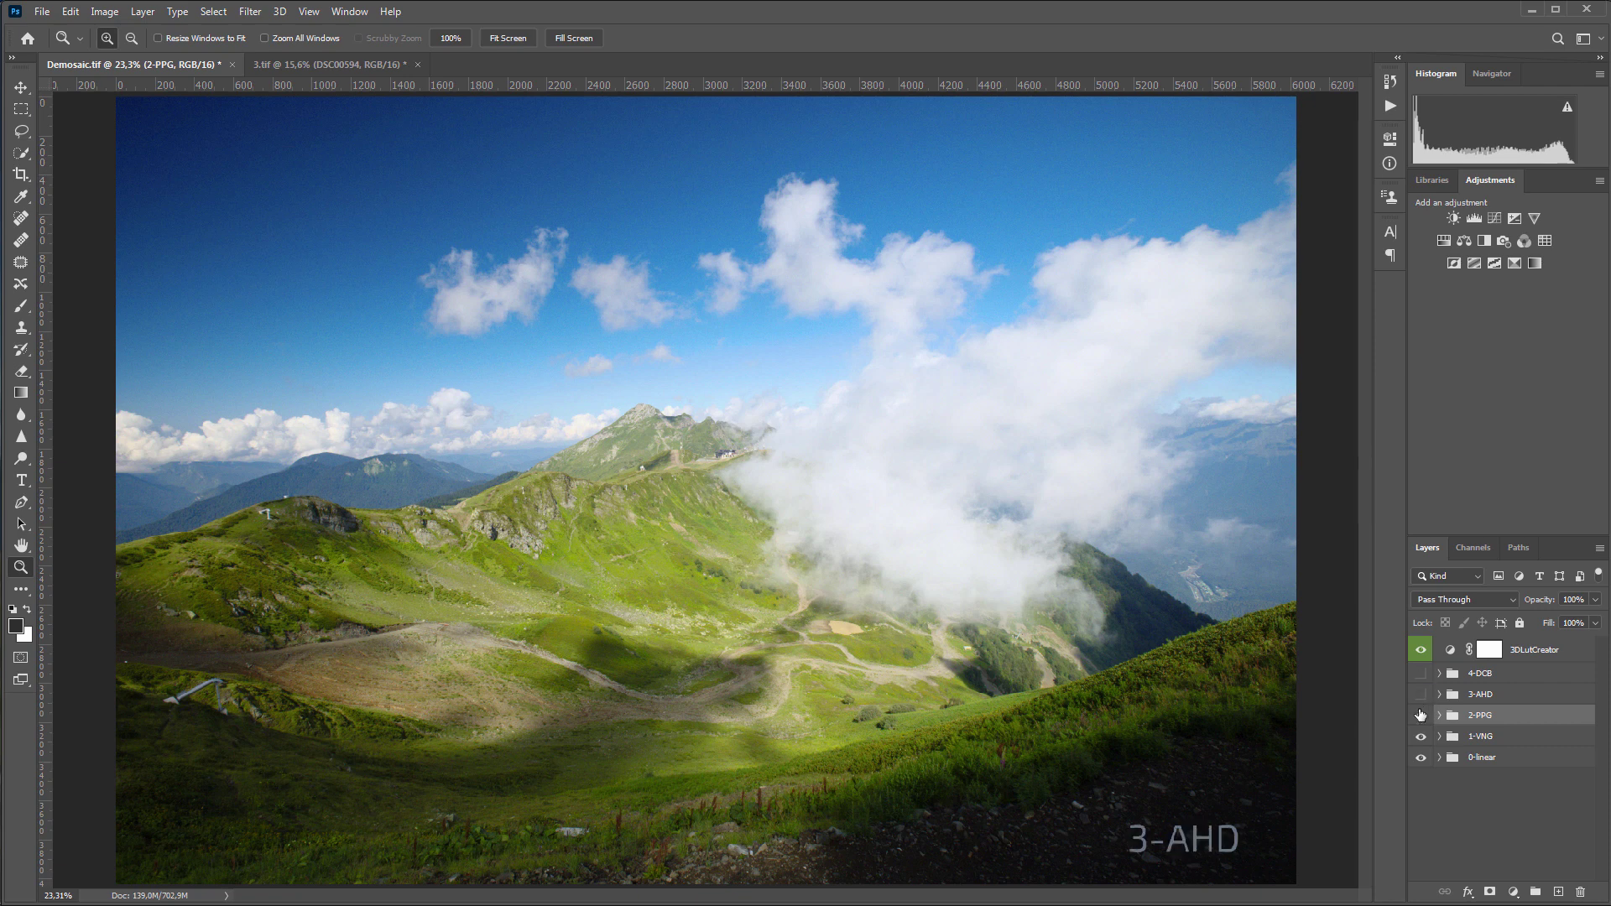
click(1421, 716)
click(1420, 736)
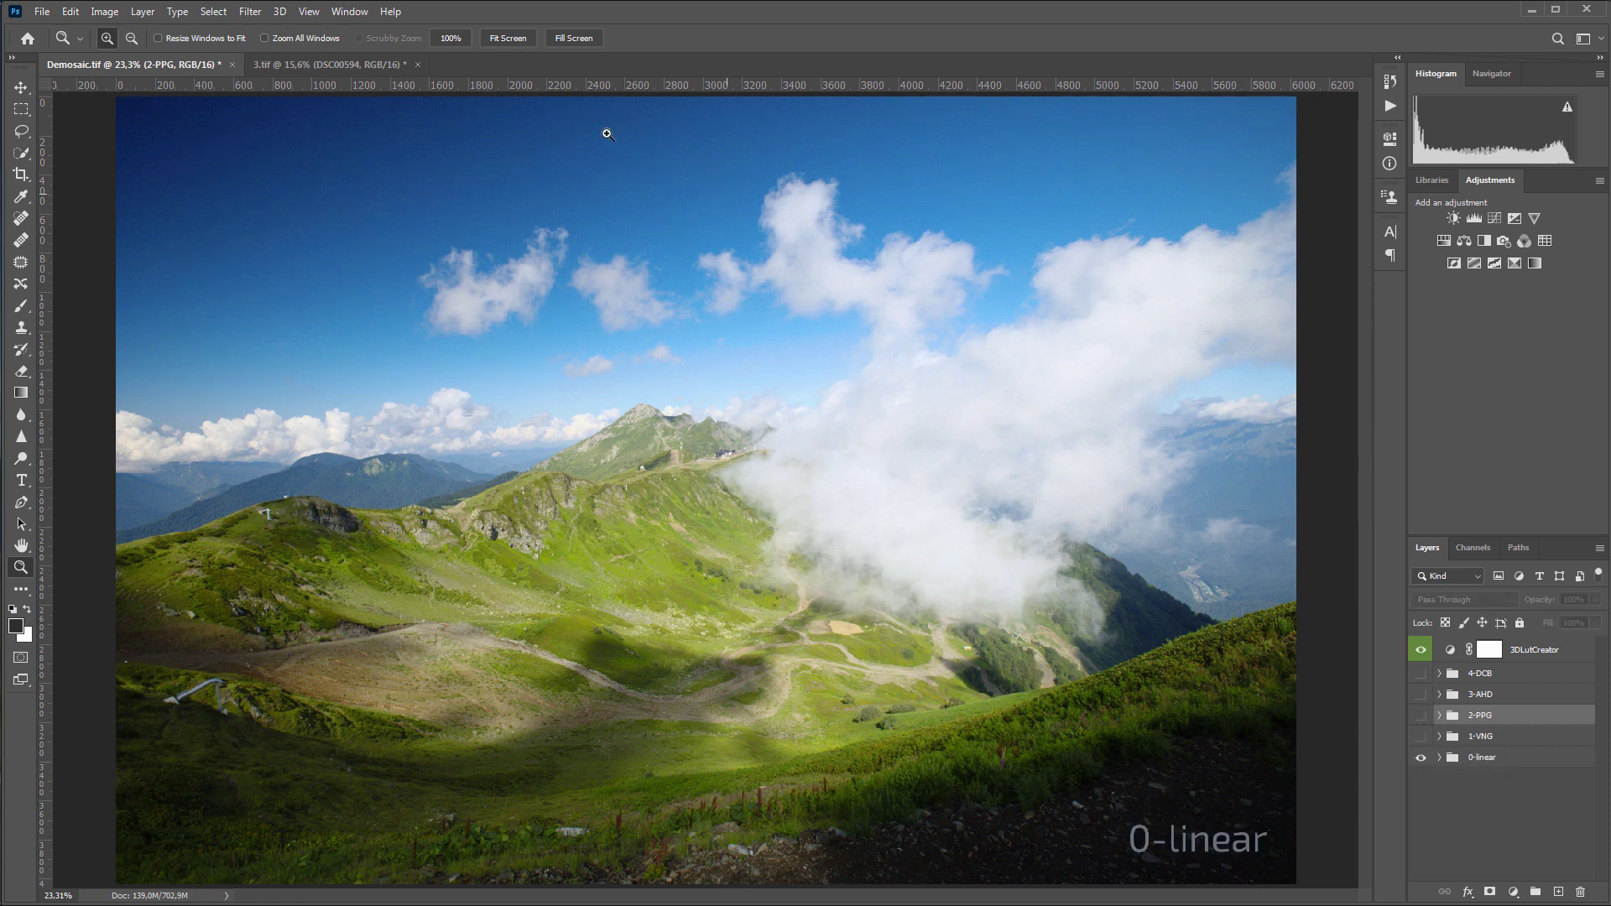
click(449, 37)
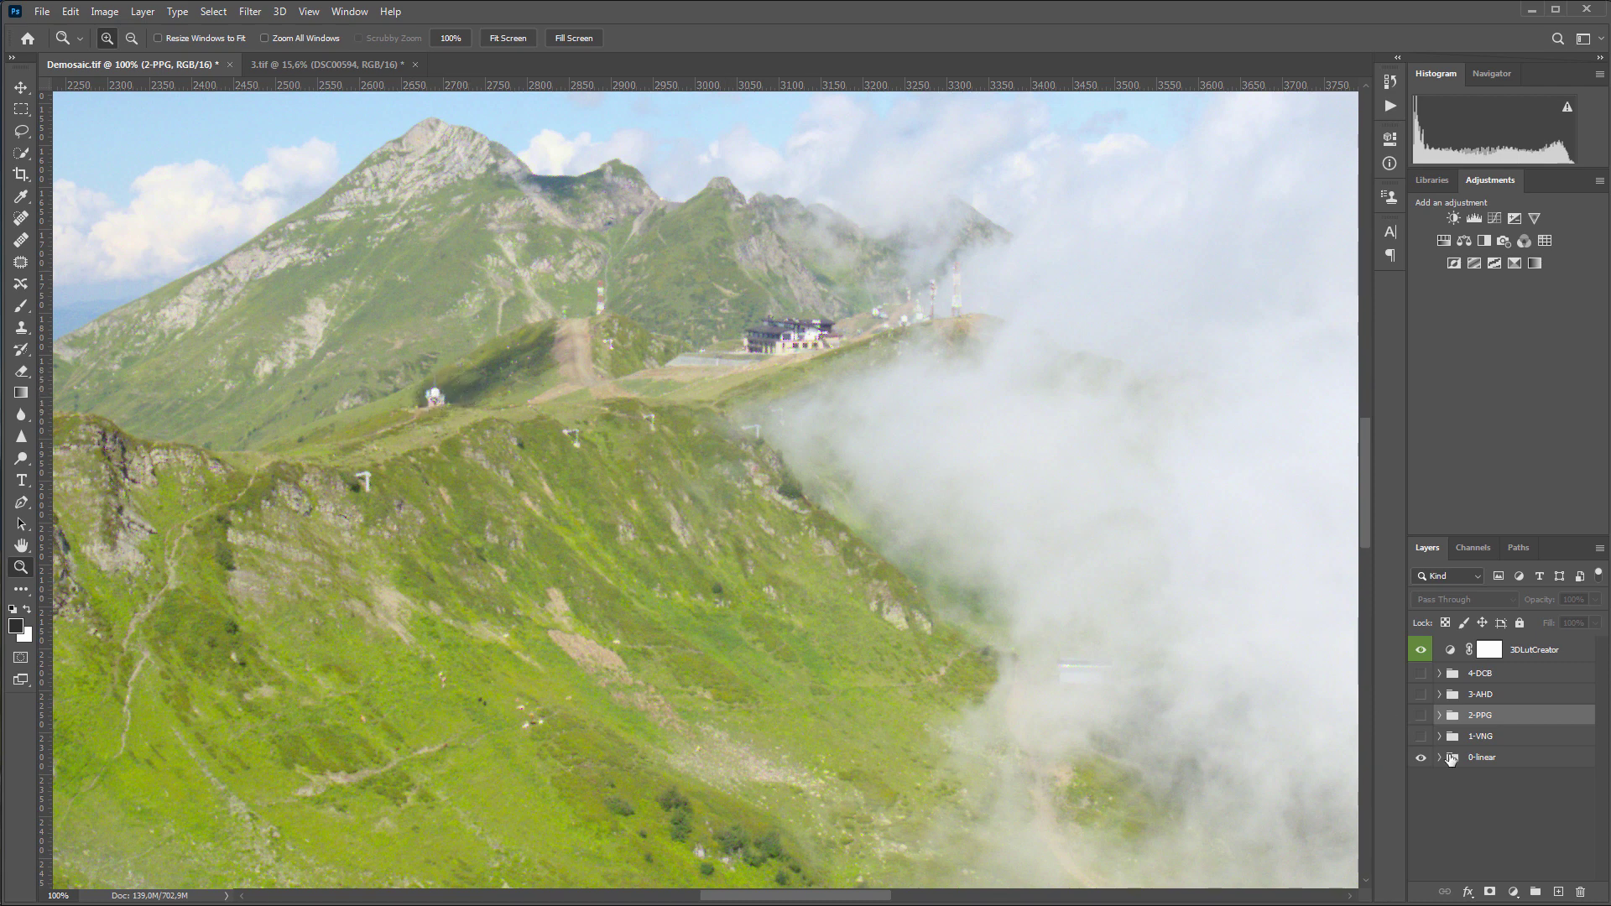
- Compare VNG, PPG, AHD and DCB on the ridge buildings close up, then switch to 3.tif
click(1420, 736)
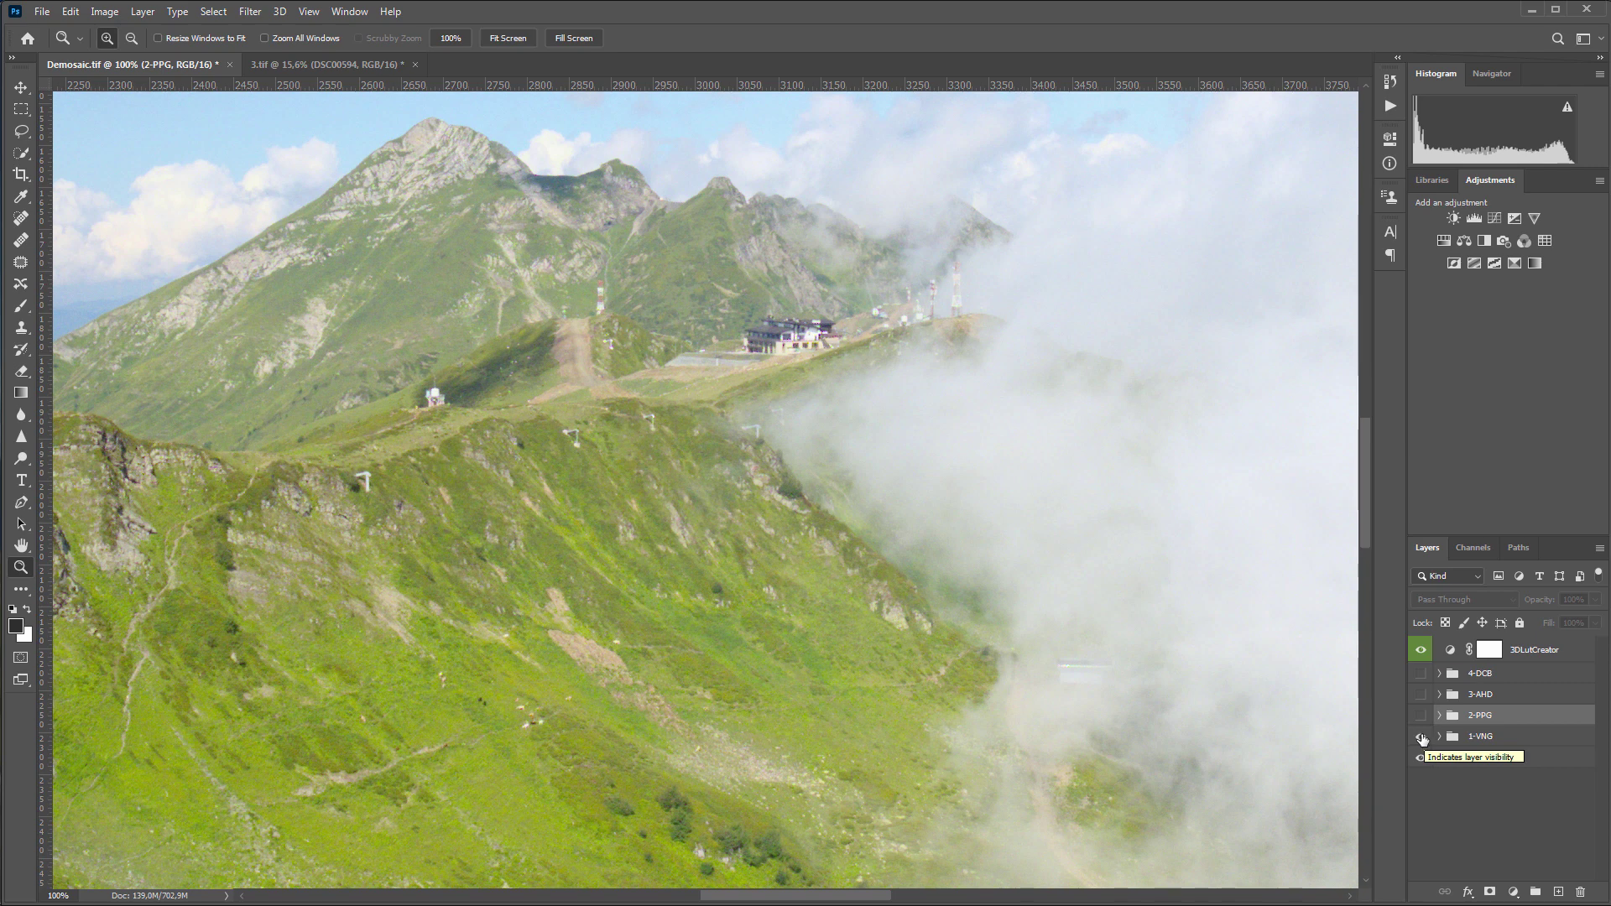
click(1420, 716)
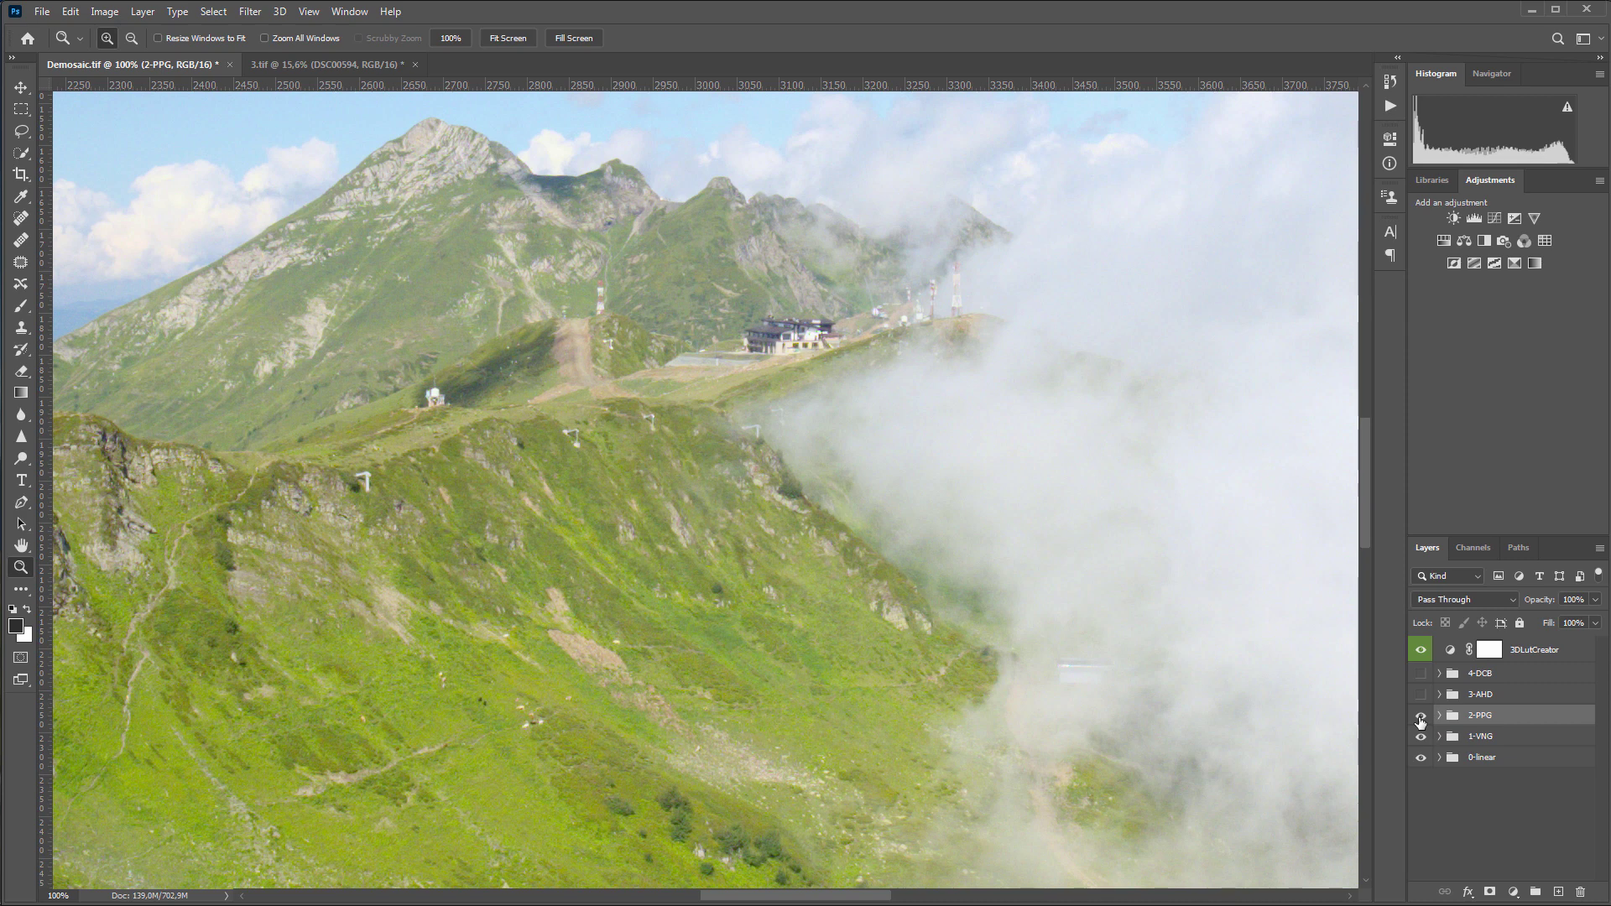
click(1421, 694)
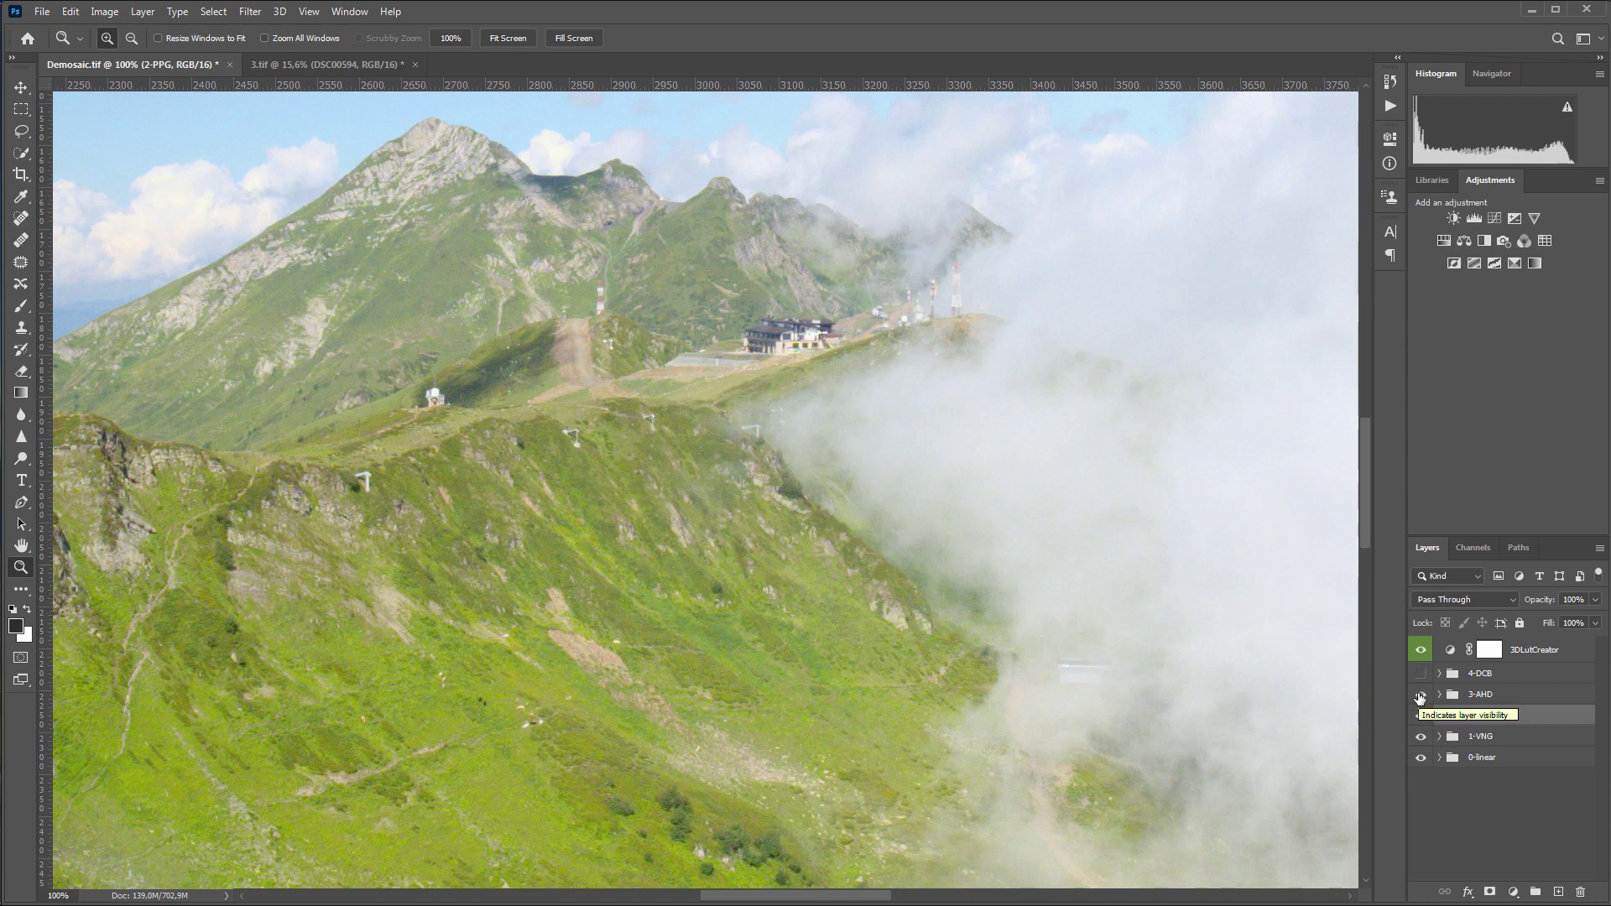
click(1421, 674)
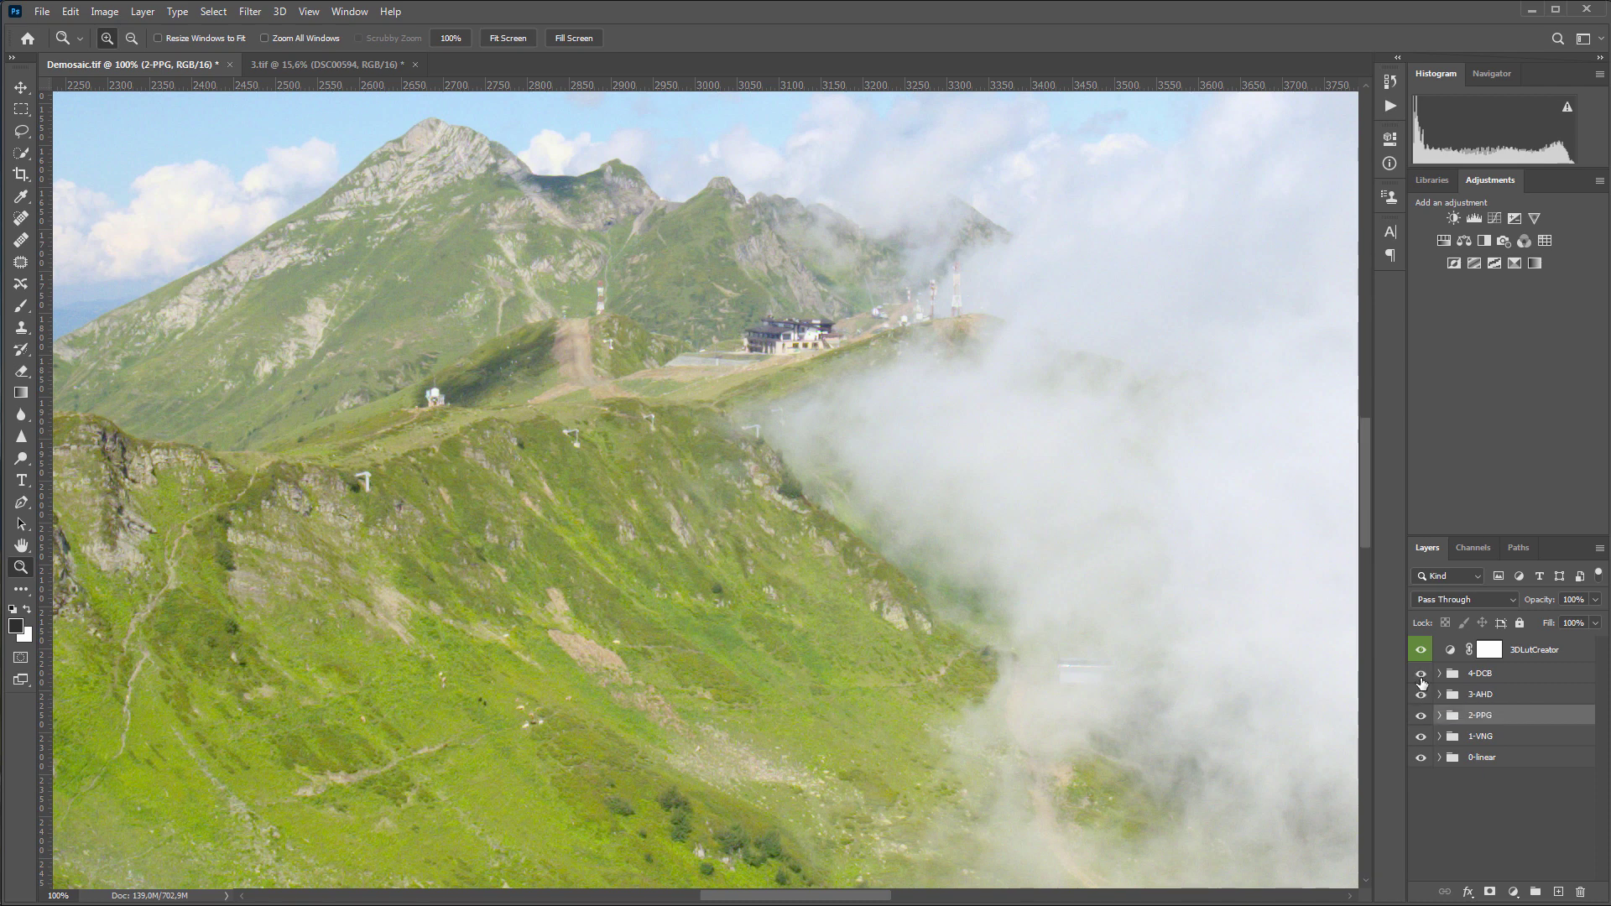
click(292, 66)
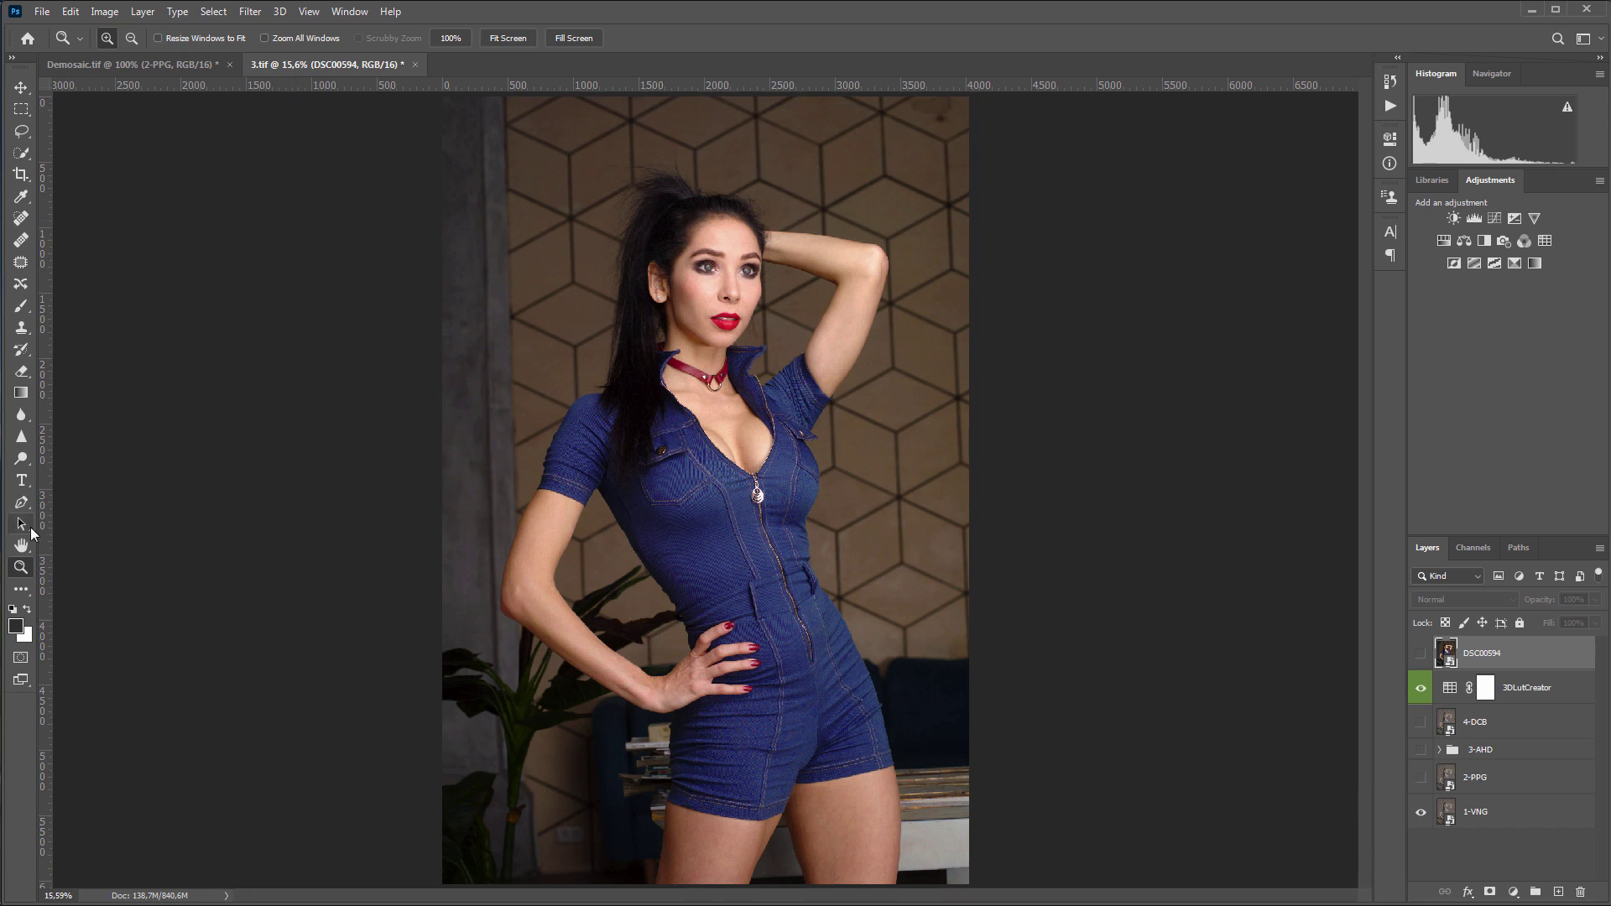
- At 100% zoom, compare the portrait's 3-AHD, 4-DCB and original DSC00594 layers
double_click(21, 567)
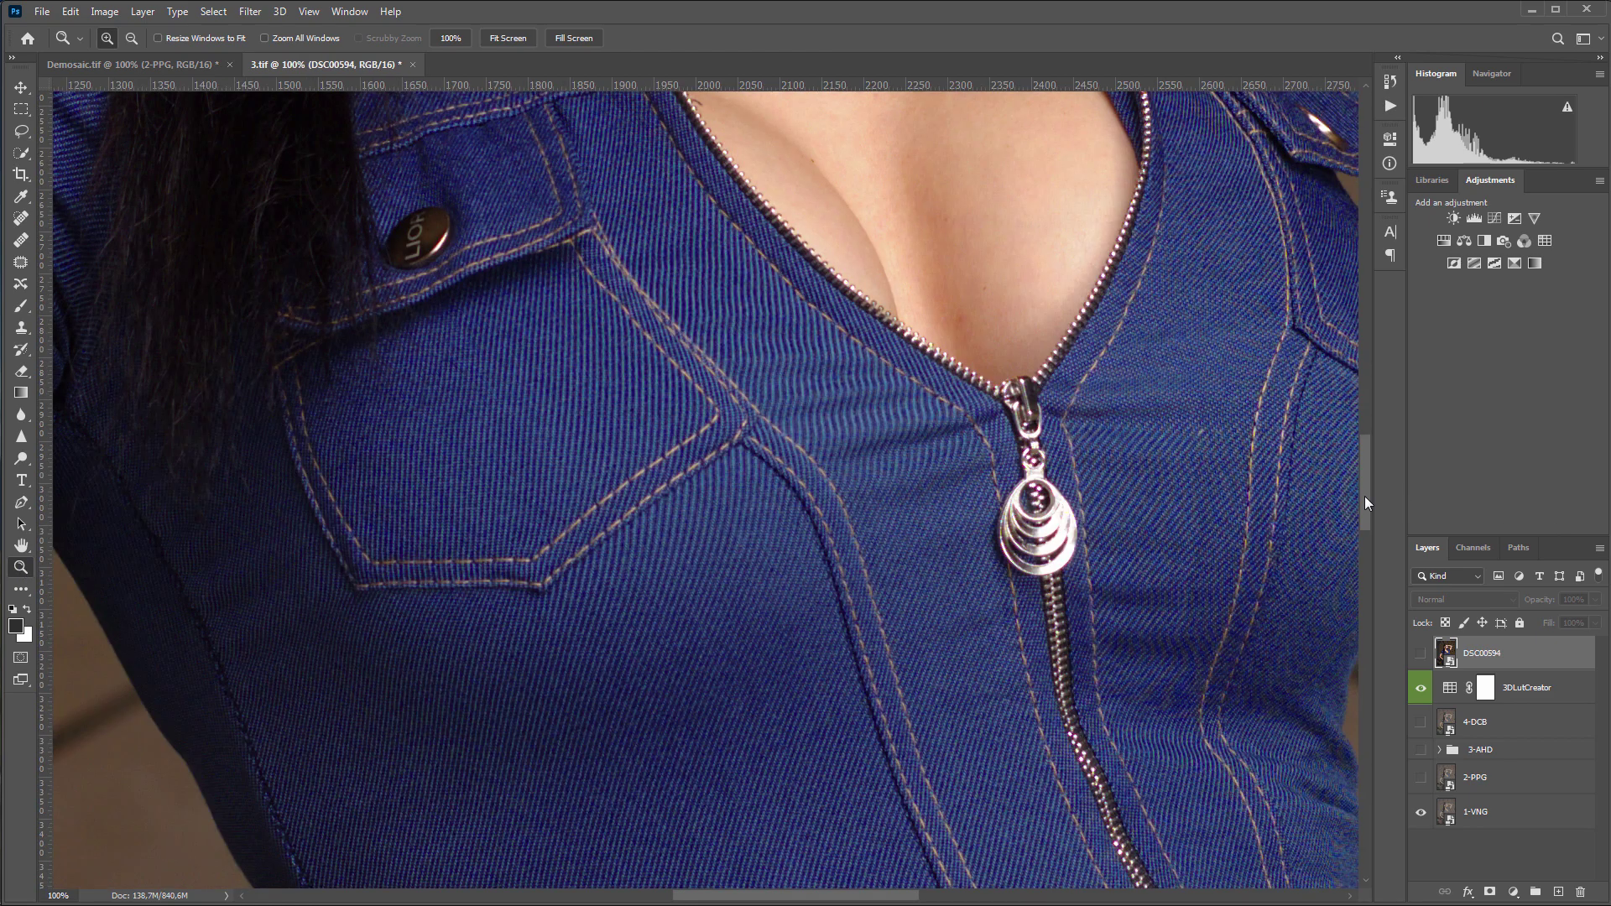
drag(1364, 496, 1361, 415)
drag(822, 901, 858, 900)
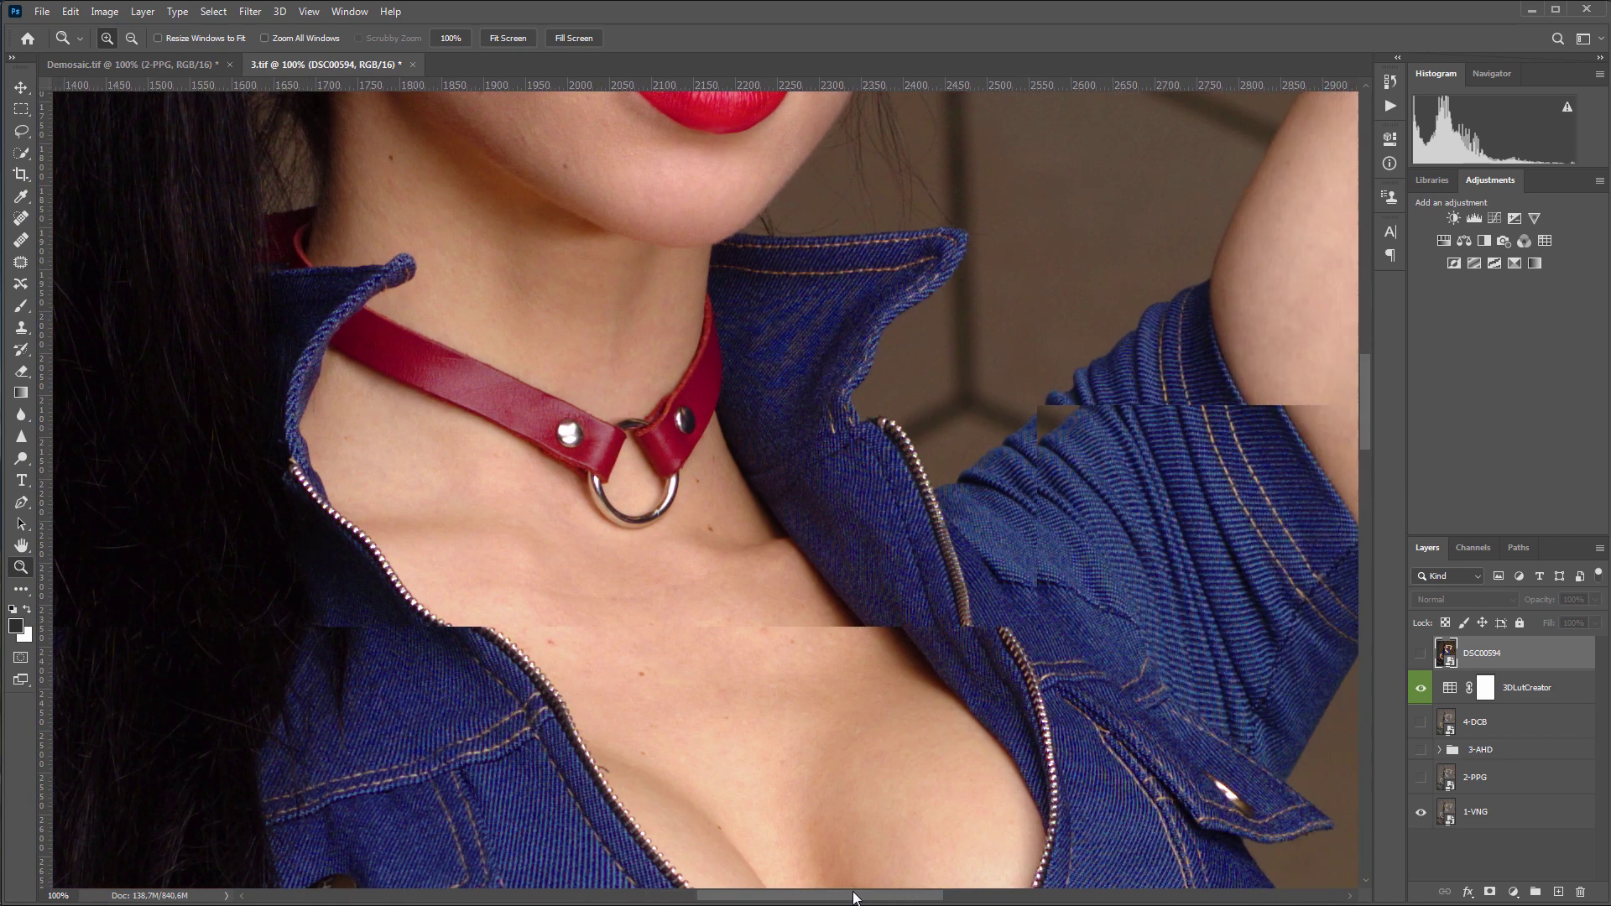
click(1420, 751)
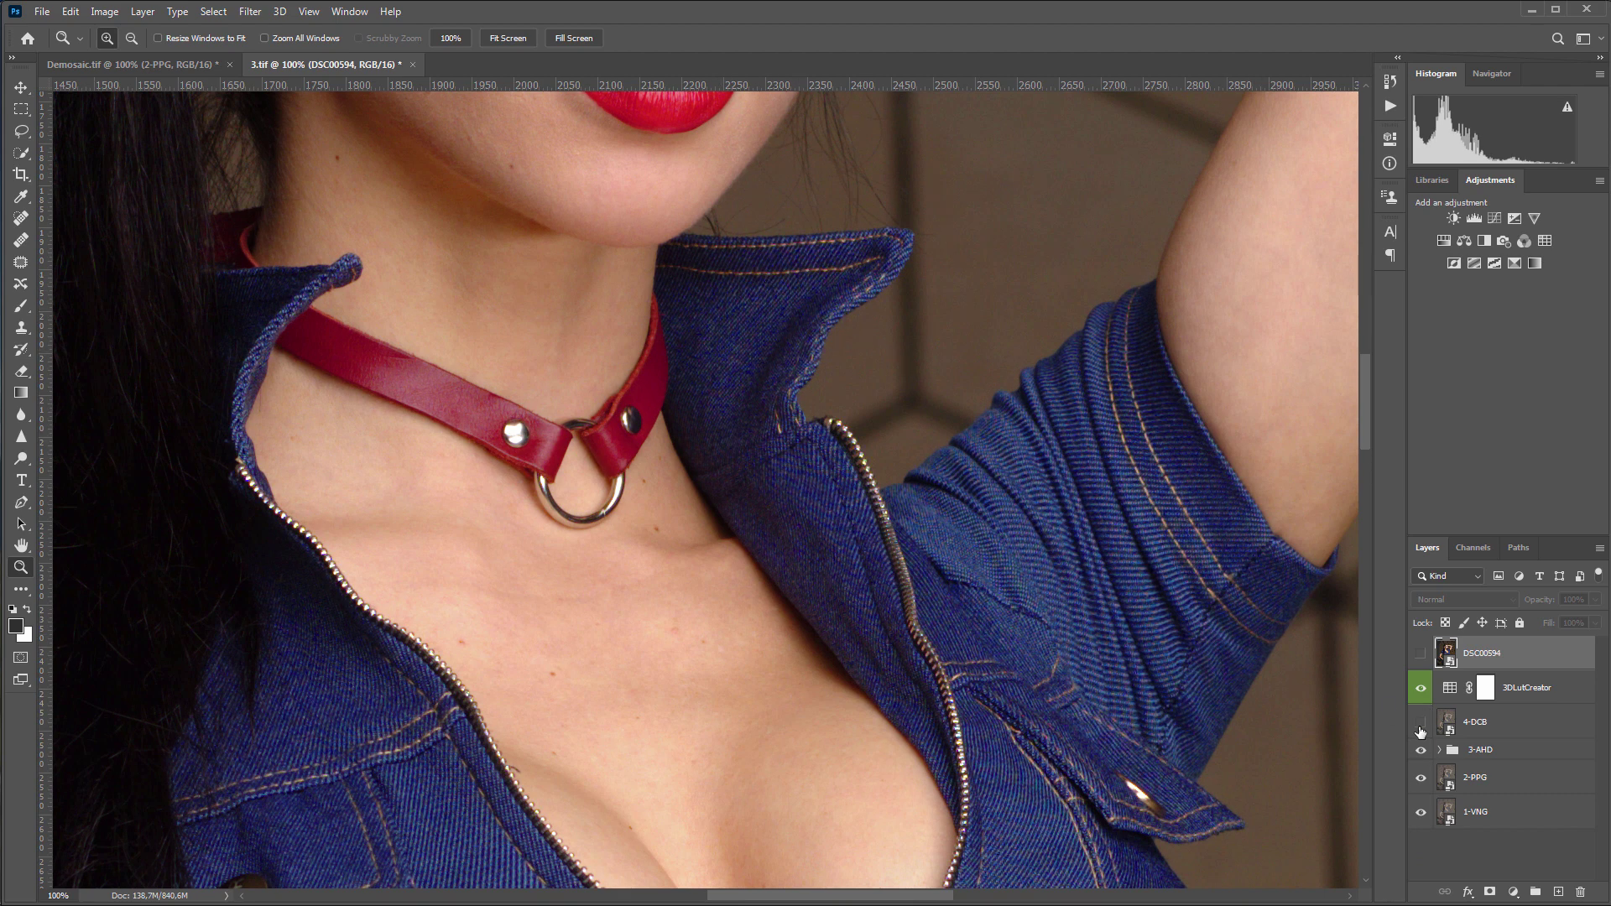
click(1420, 724)
click(1420, 654)
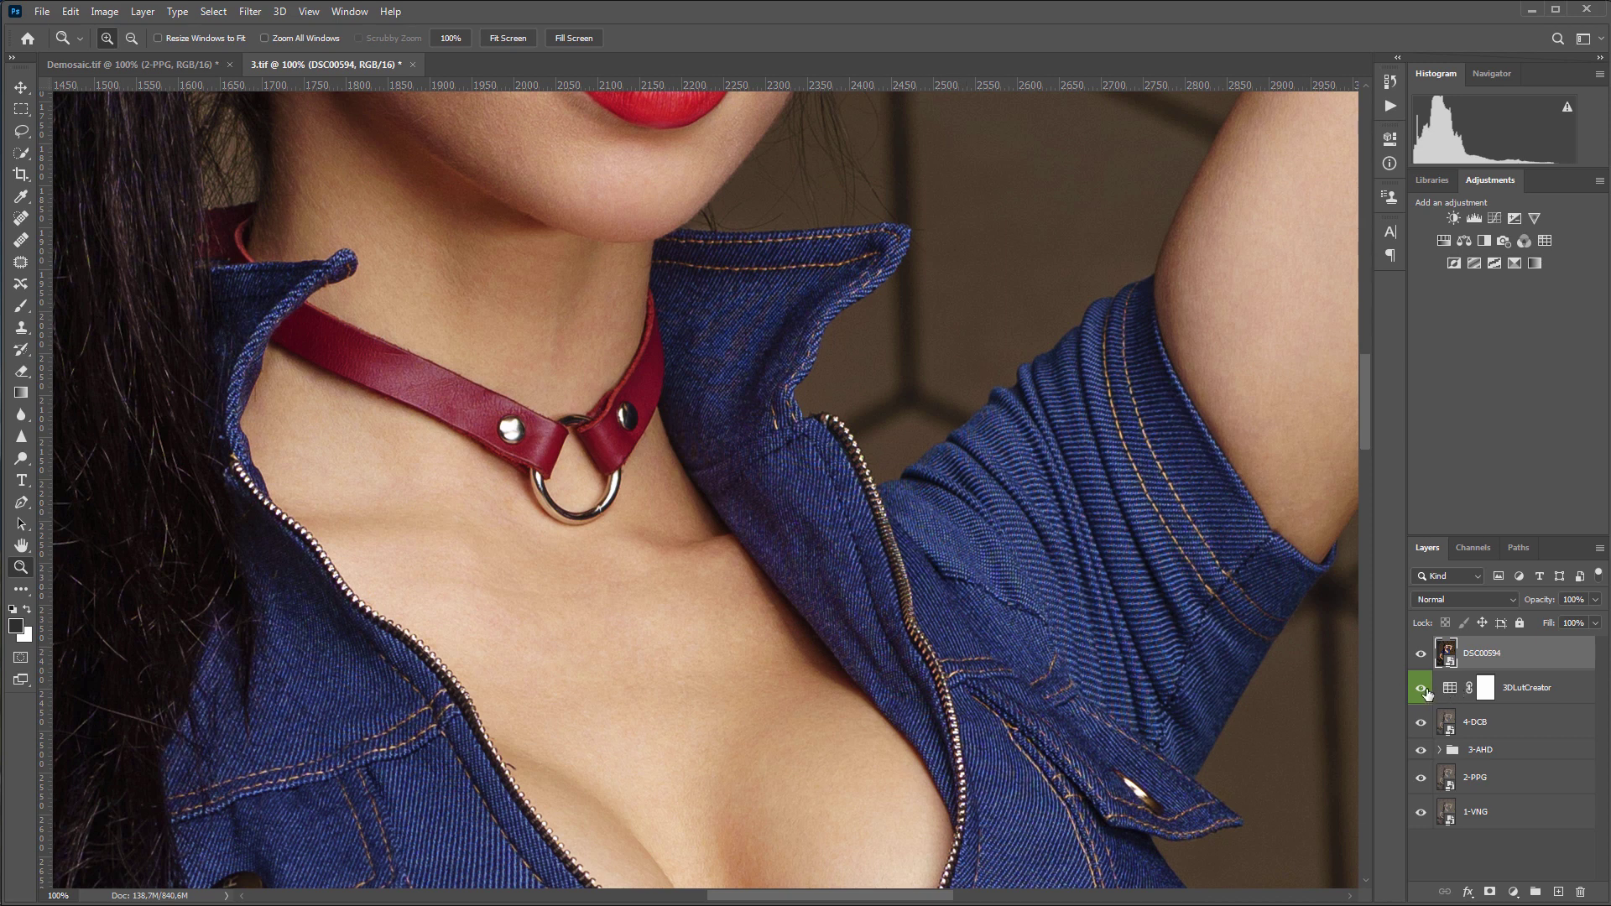
click(1421, 655)
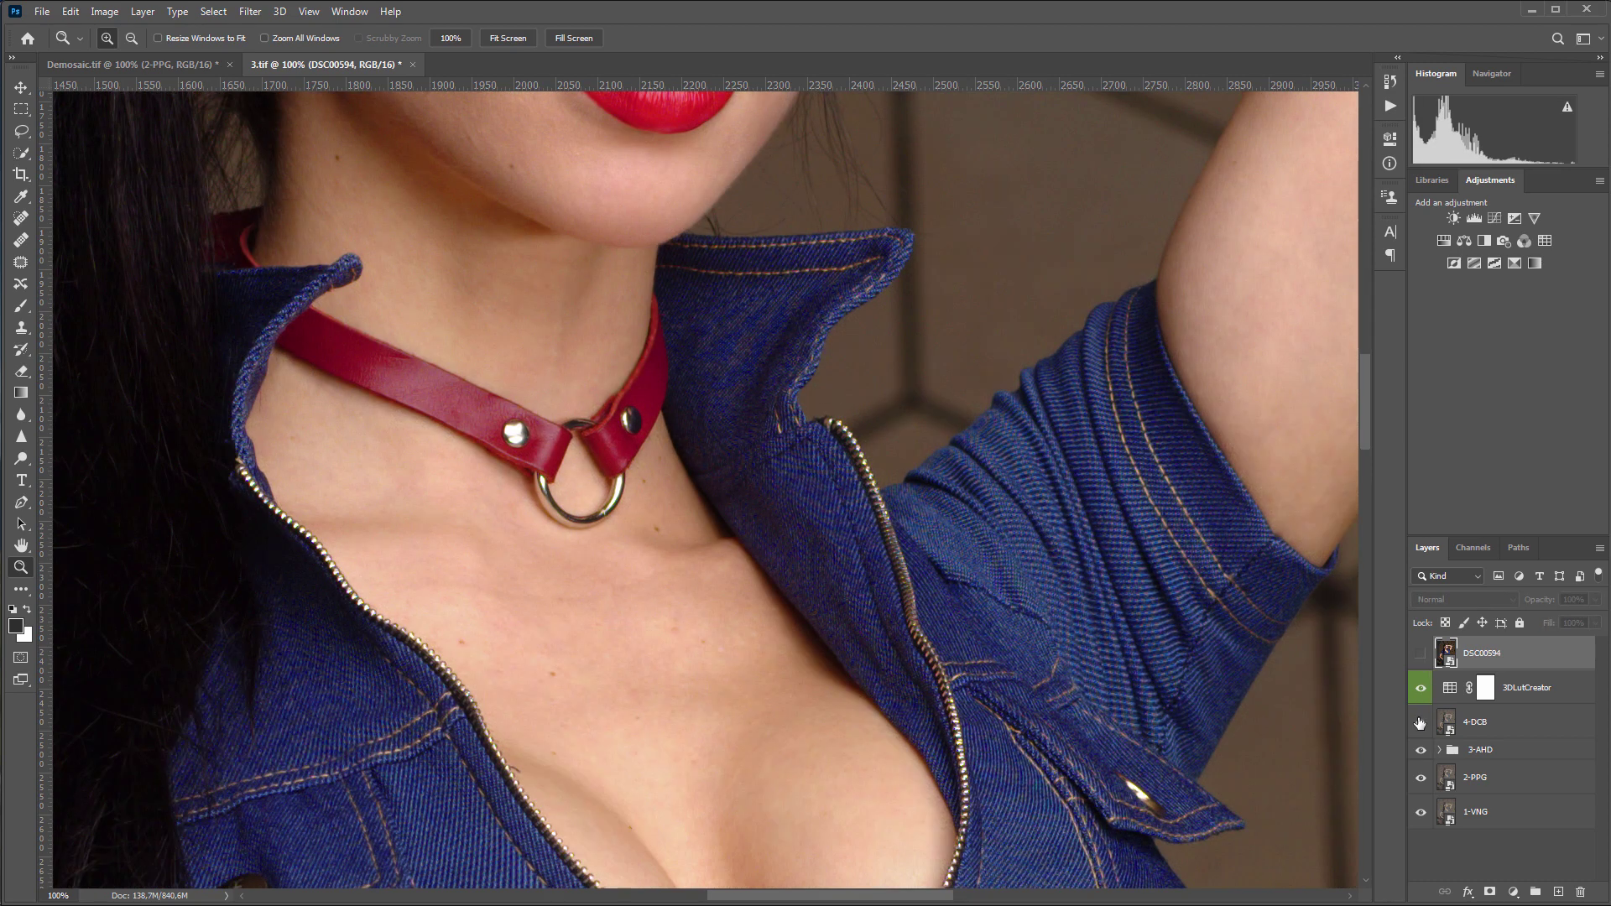
click(1420, 723)
- Enable the Sharpener layer in 3-AHD and compare its denim texture against DSC00594
click(1439, 750)
click(1420, 779)
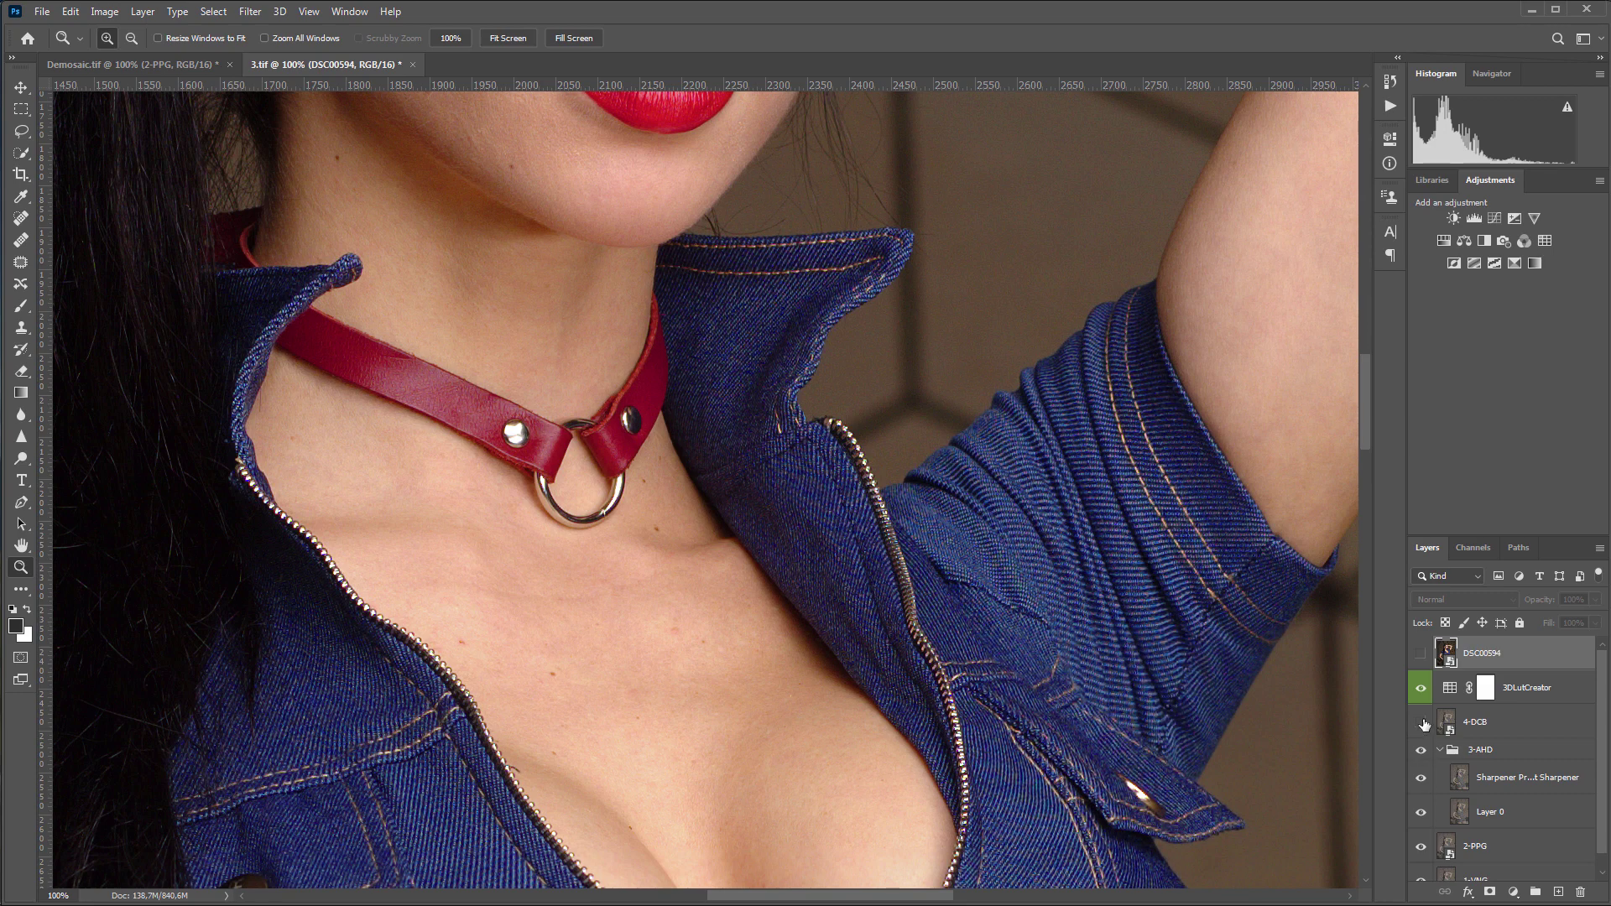
click(1420, 654)
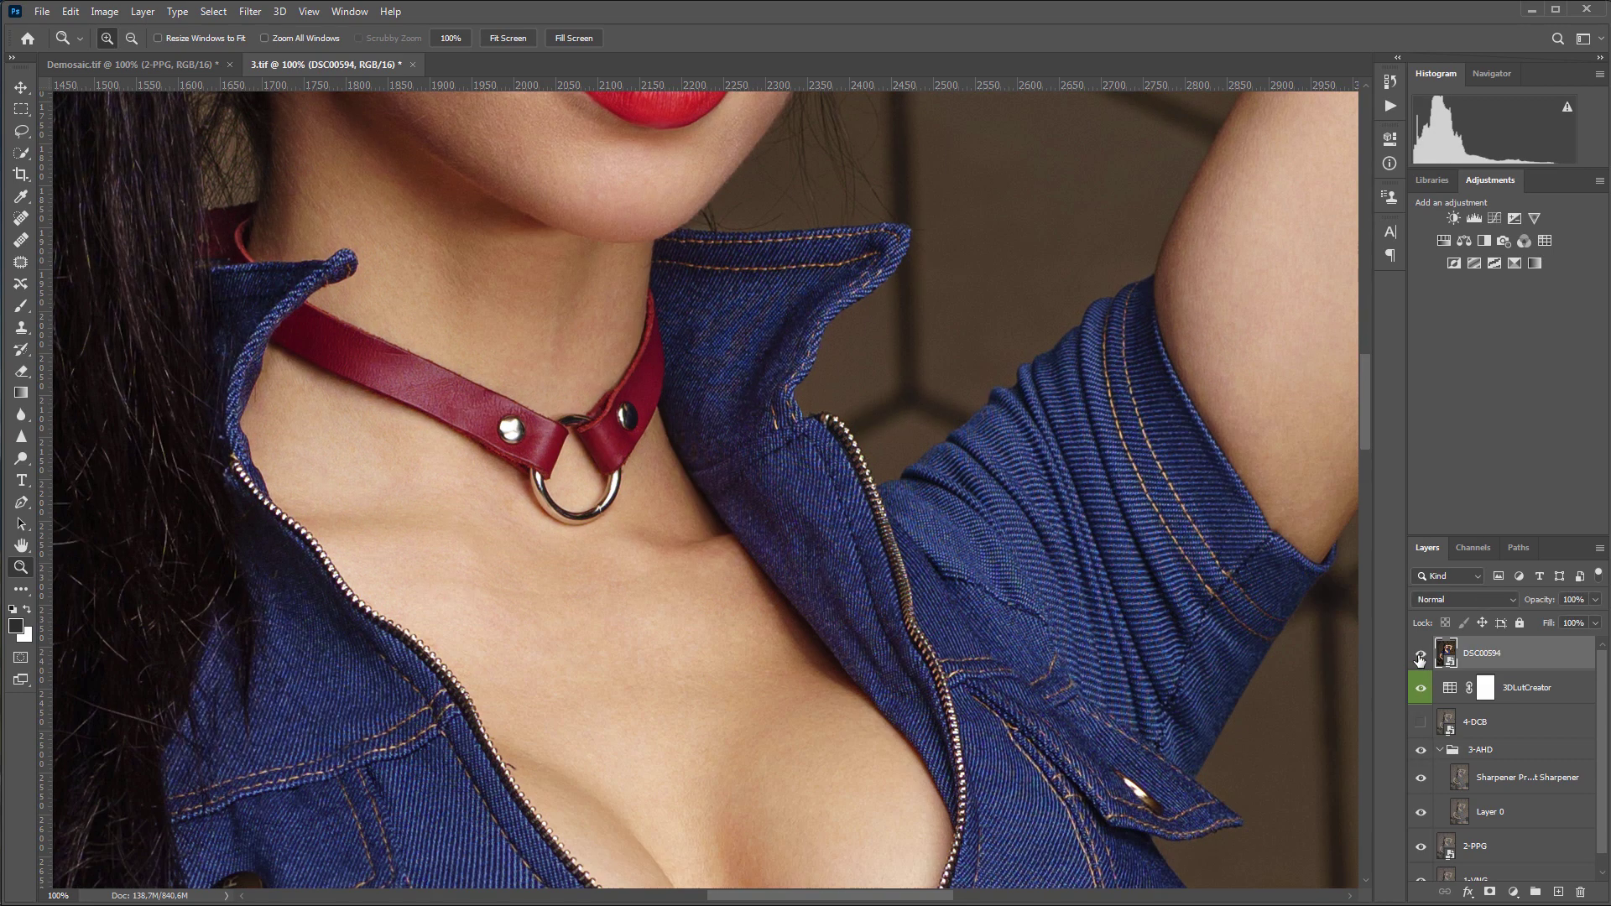
click(1420, 655)
drag(1367, 390, 1366, 684)
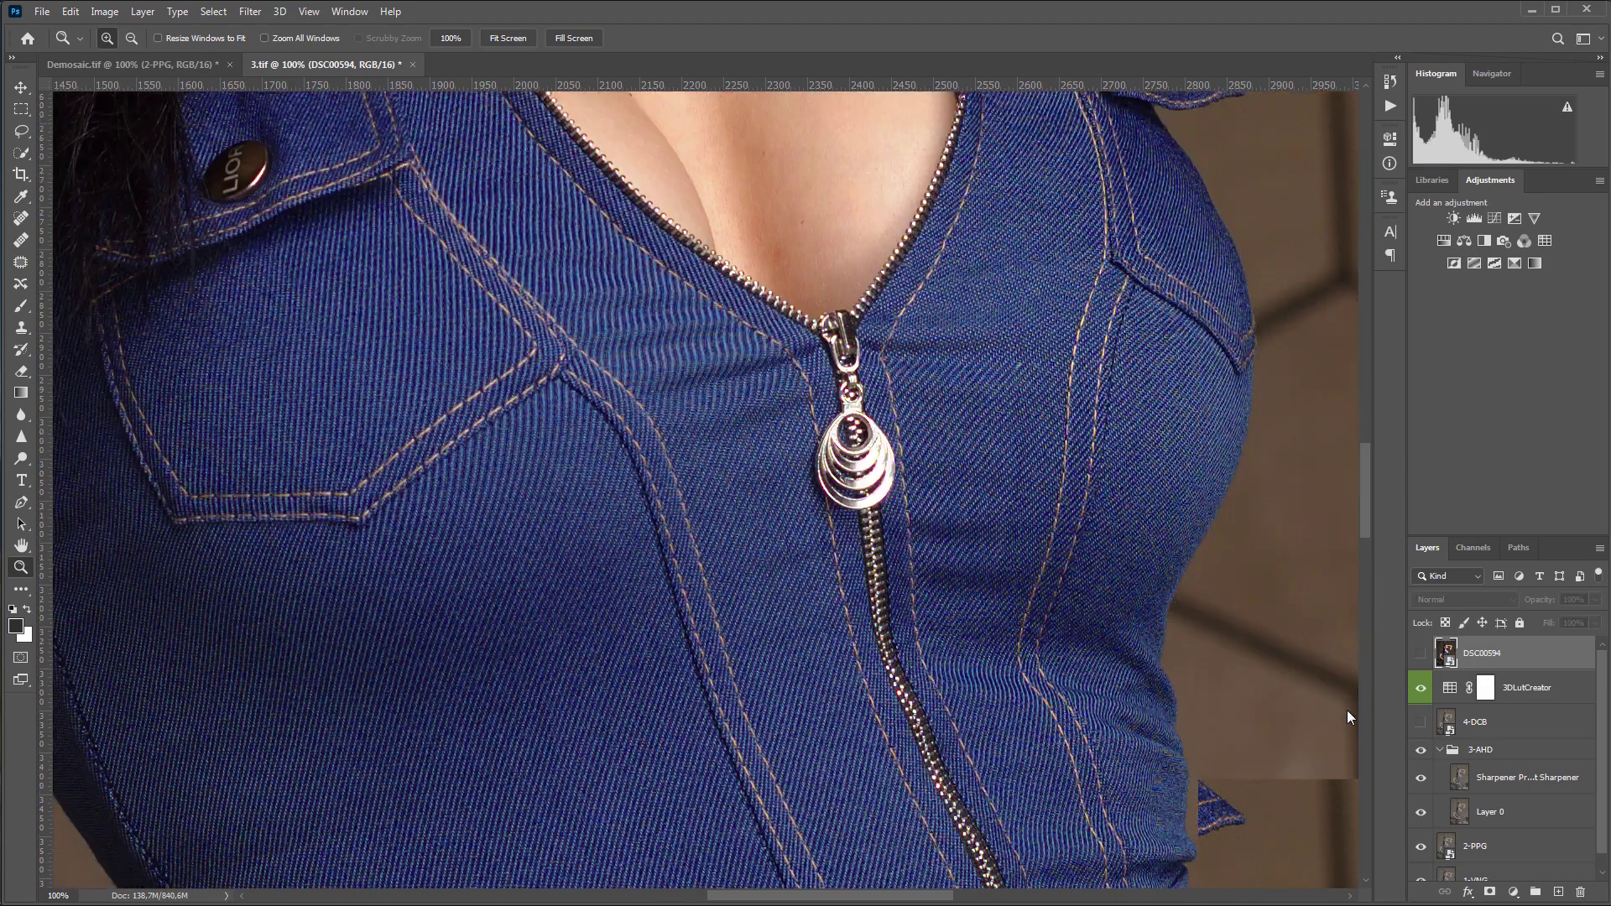
click(1421, 653)
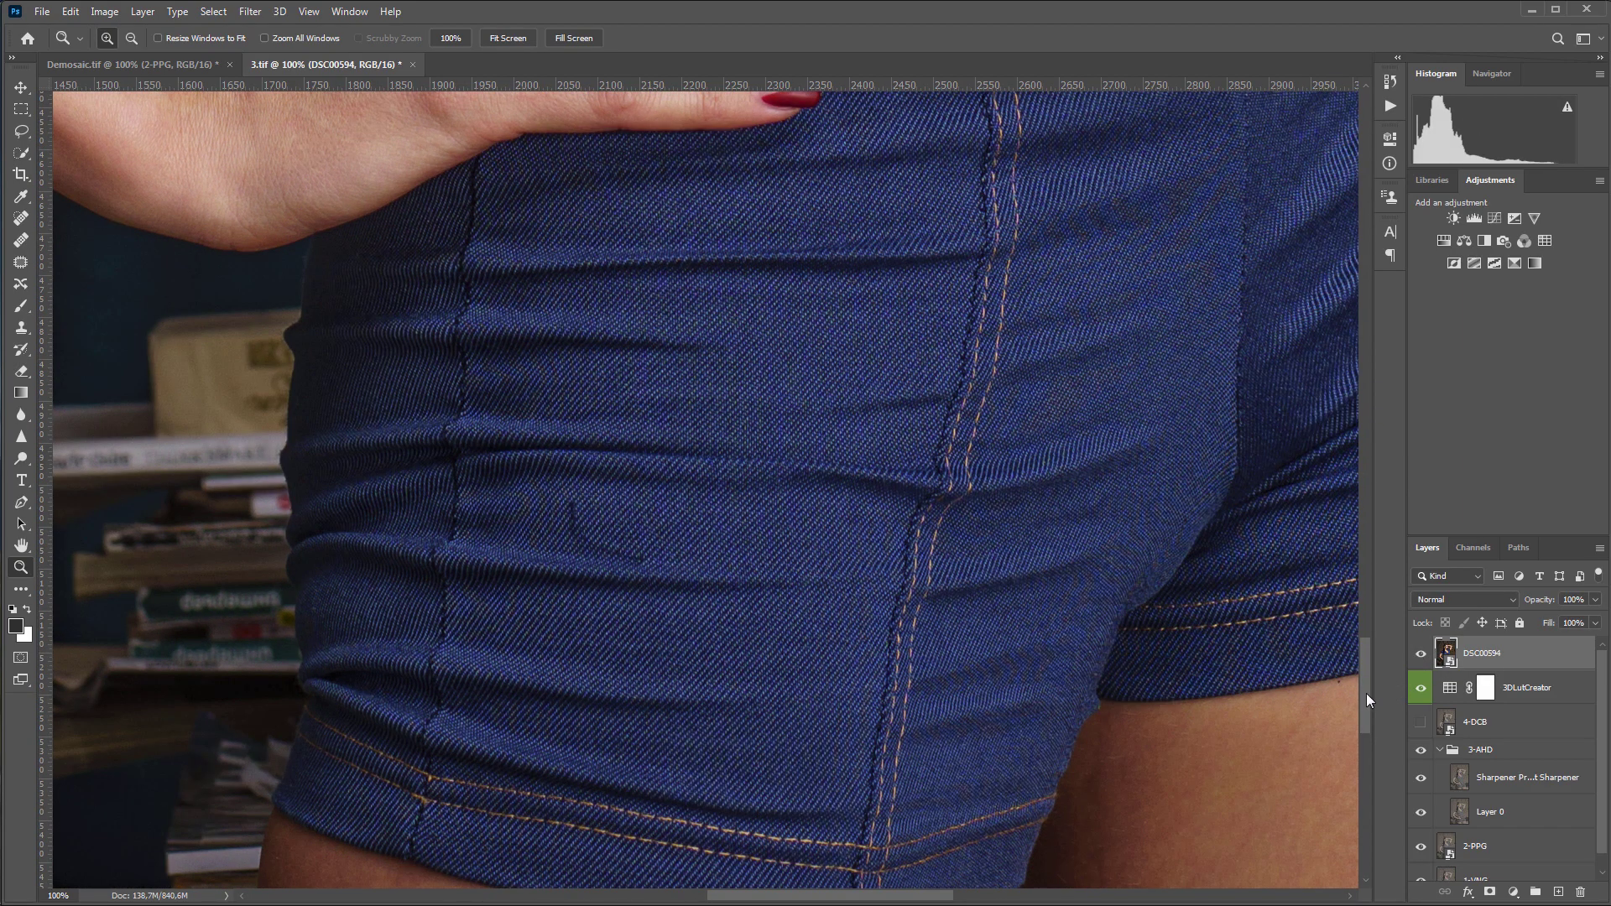
scroll(1366, 693, down, 1)
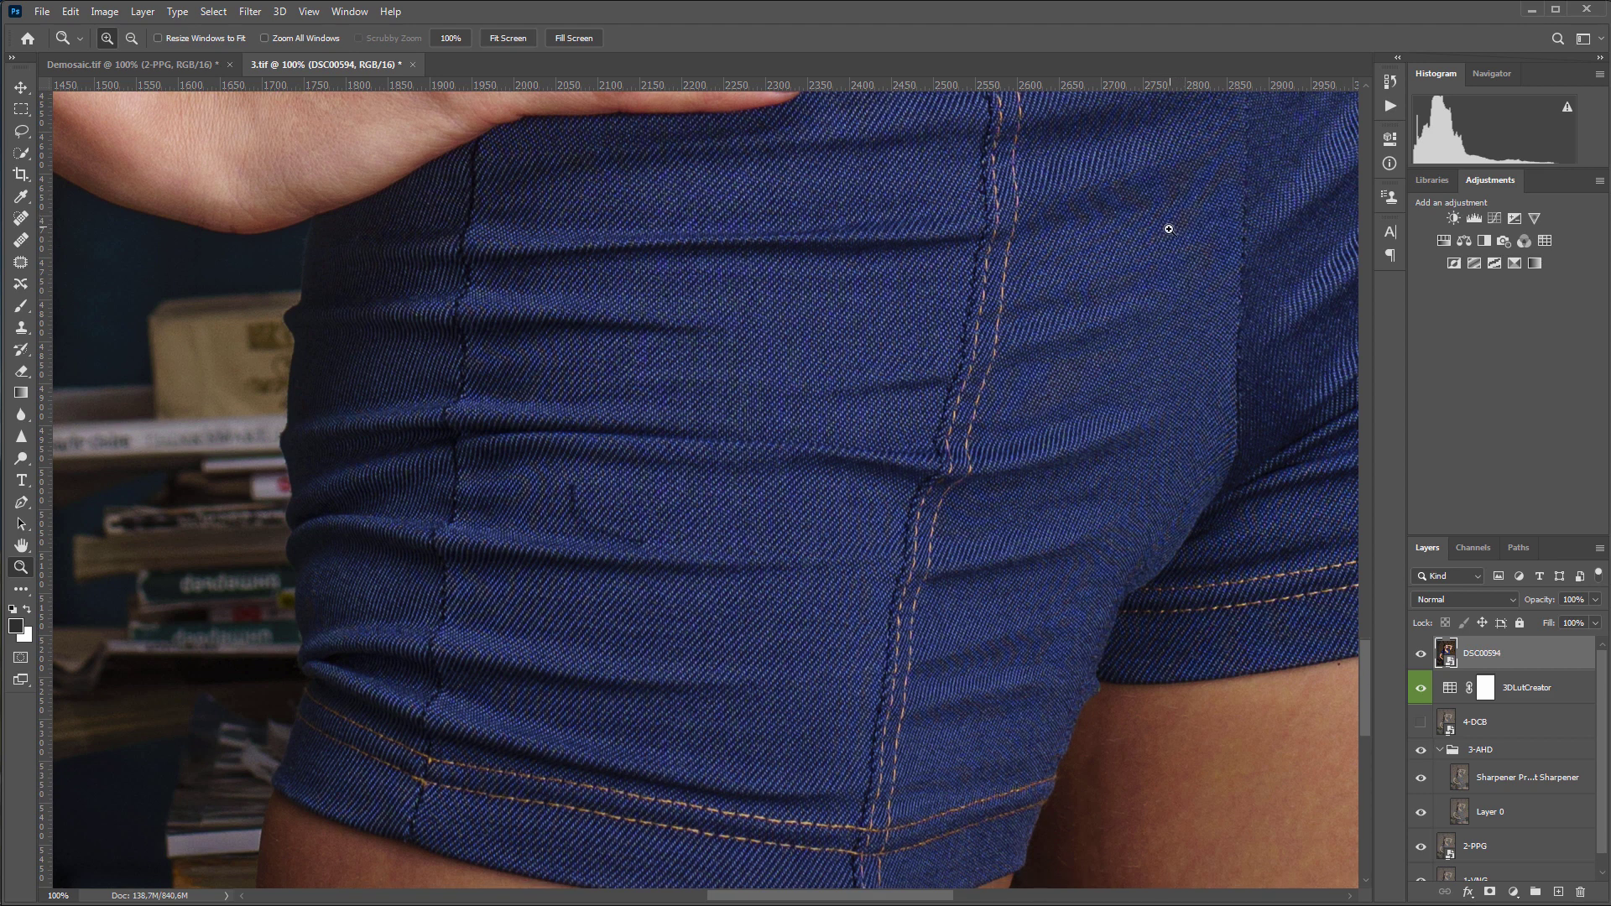
click(1421, 654)
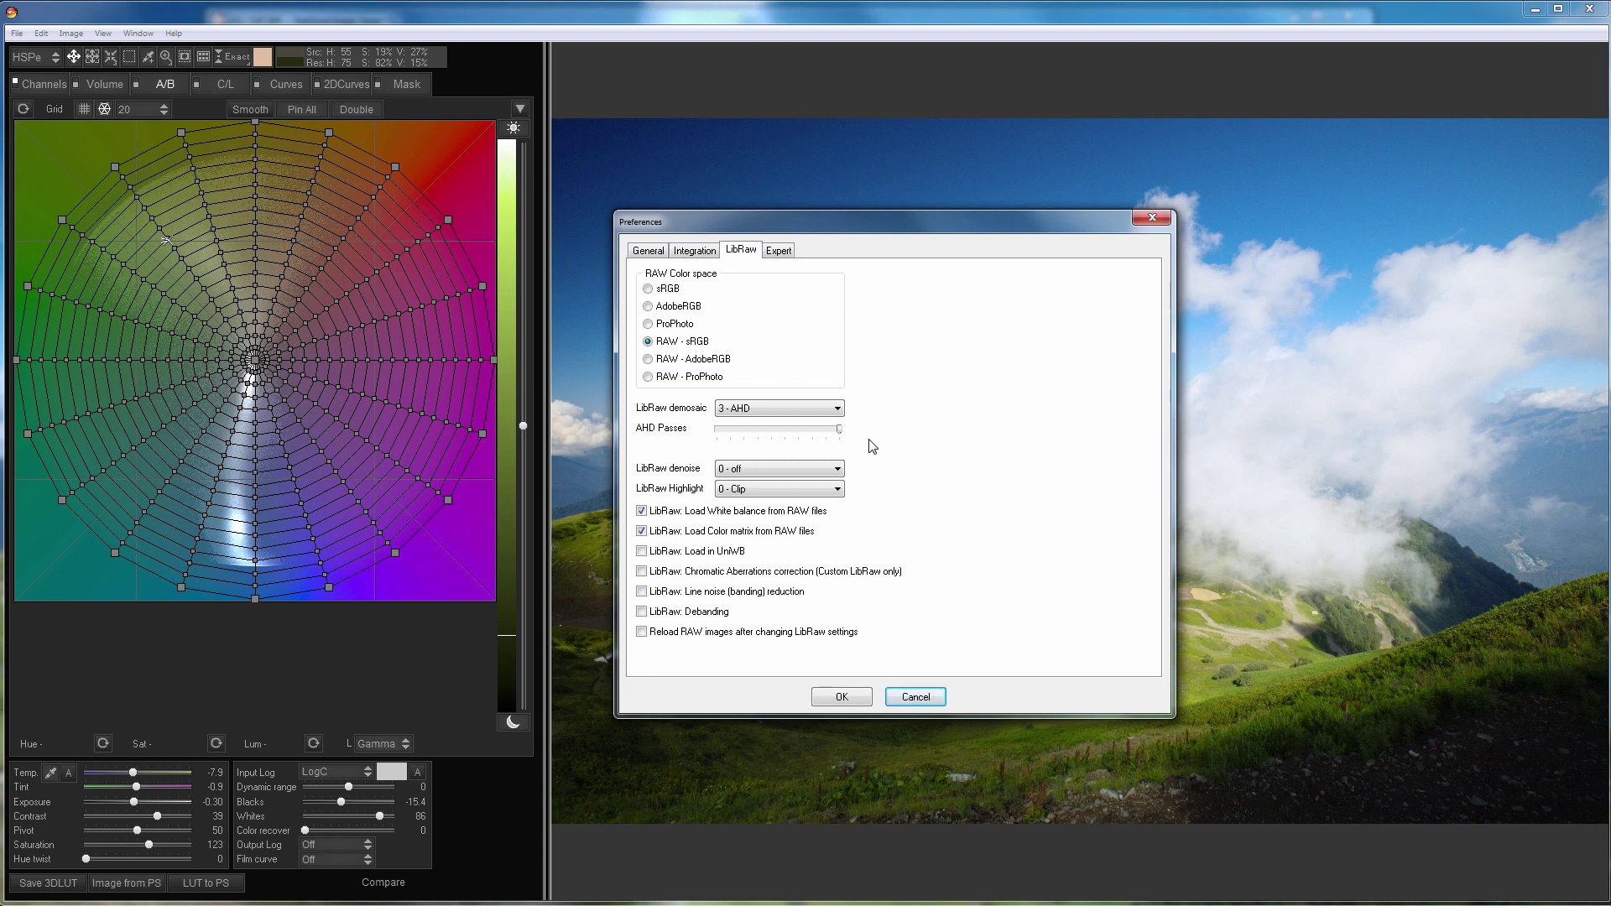
- Review the LibRaw denoise dropdown options and keep it at 0 - off
click(835, 470)
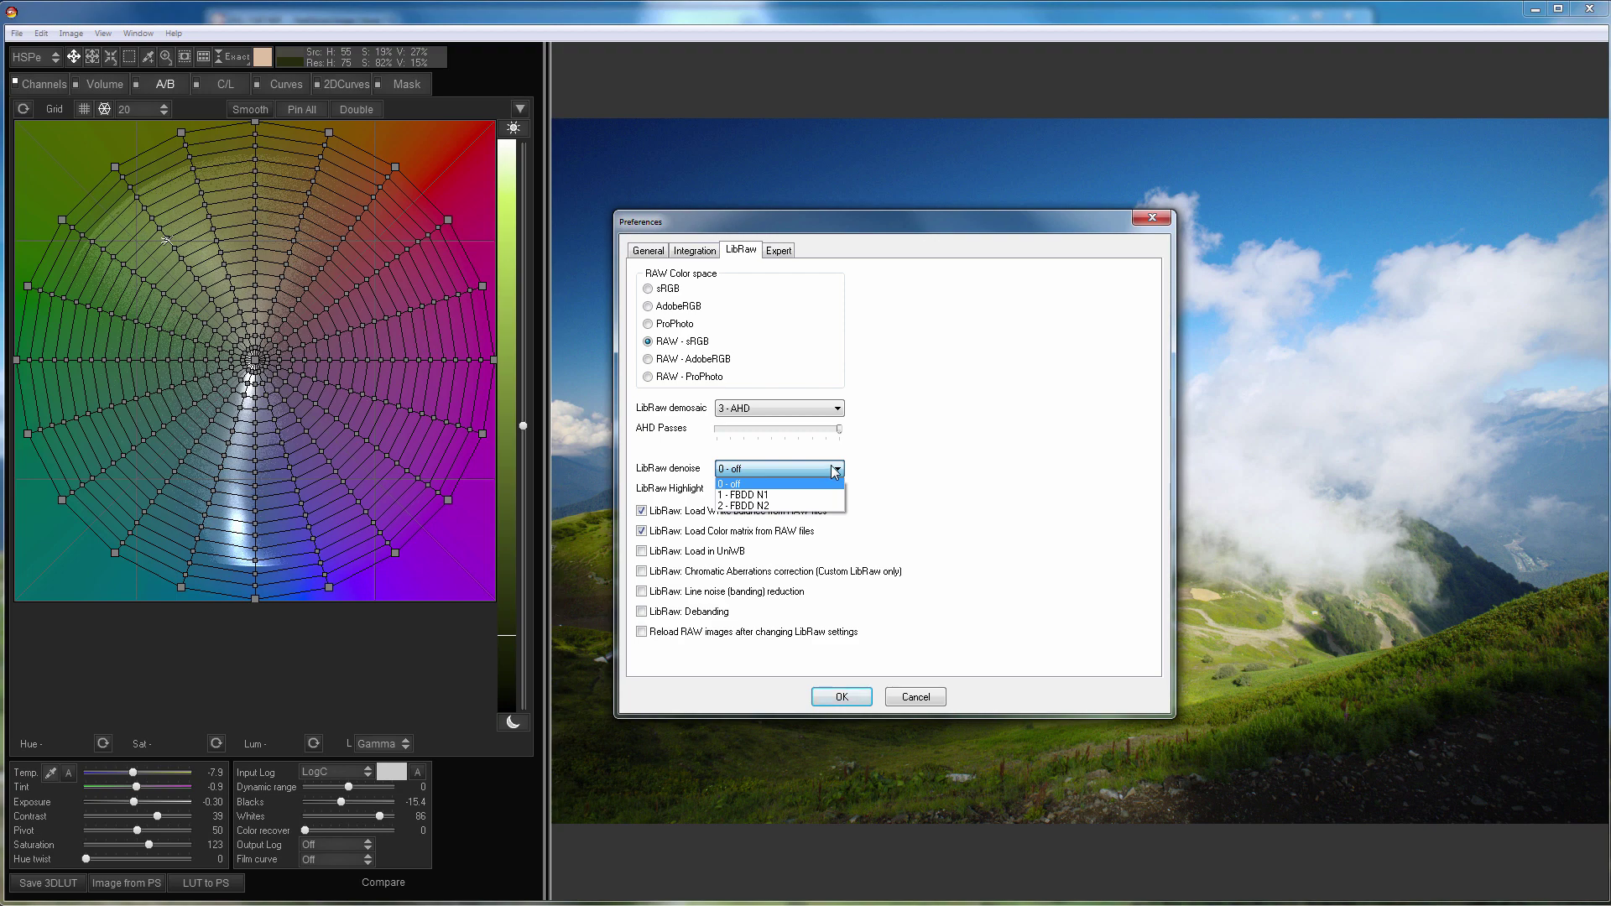
click(866, 460)
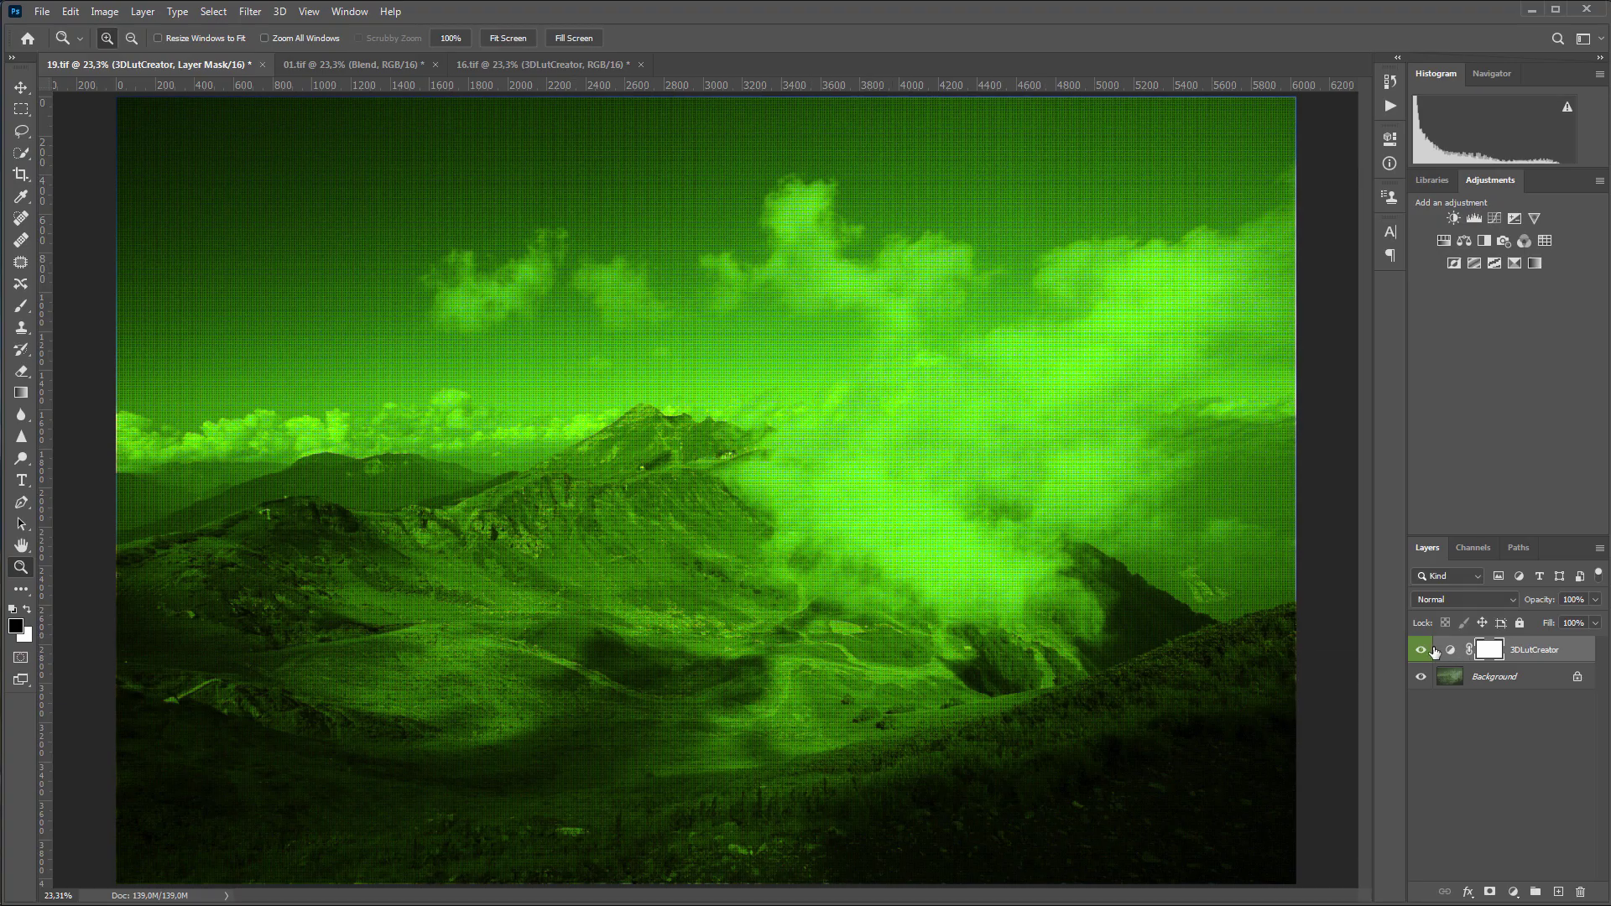
click(1421, 652)
click(1421, 651)
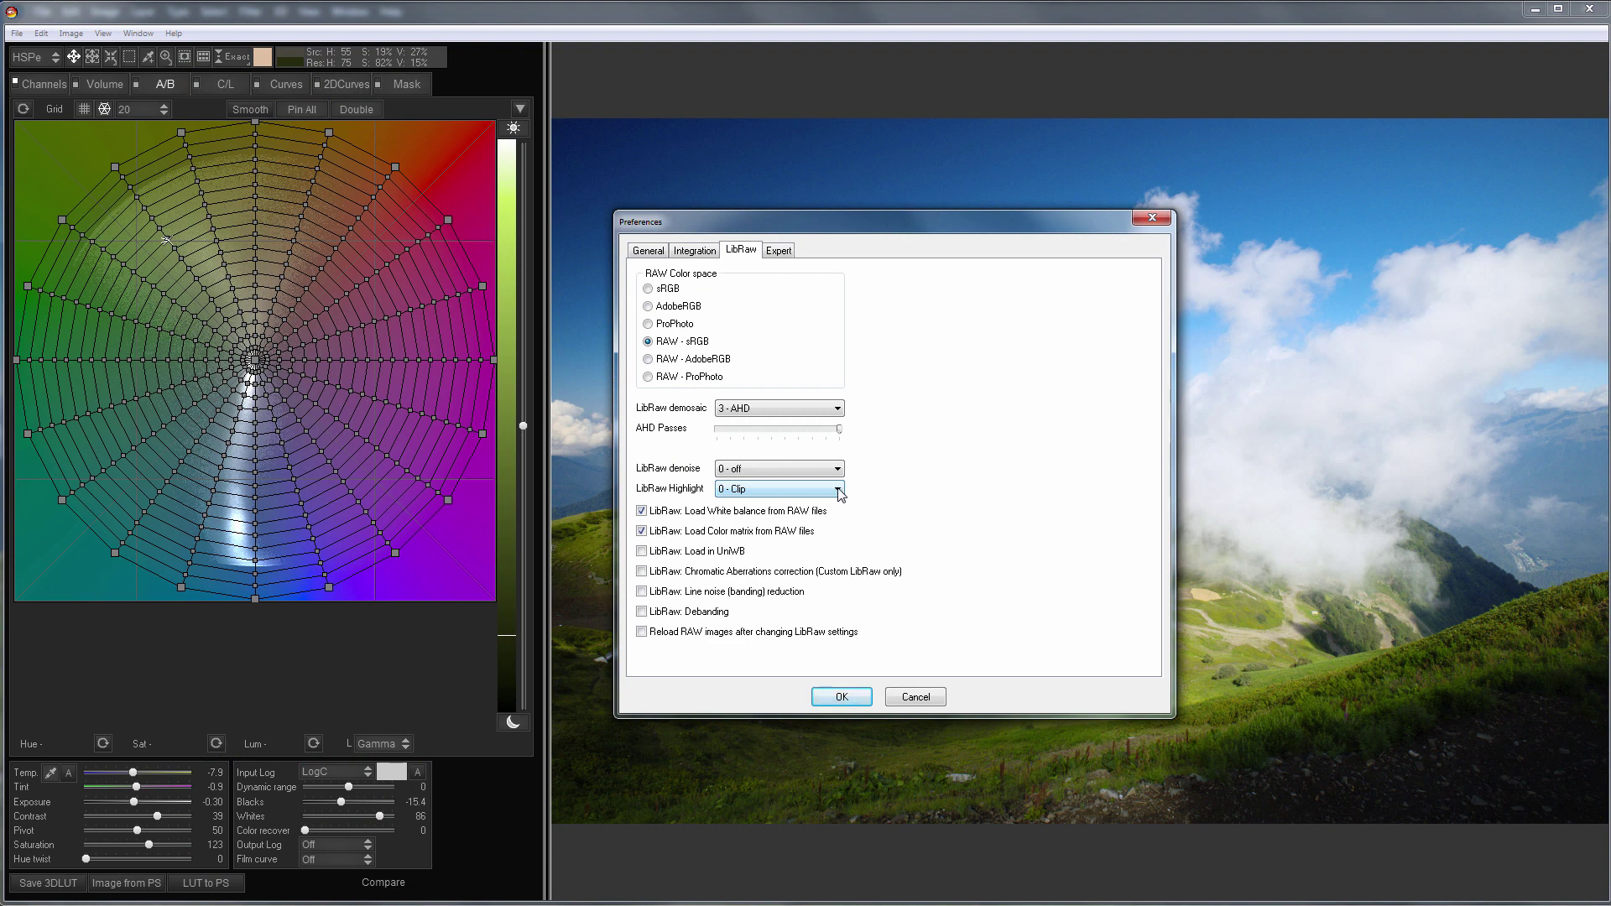
click(837, 489)
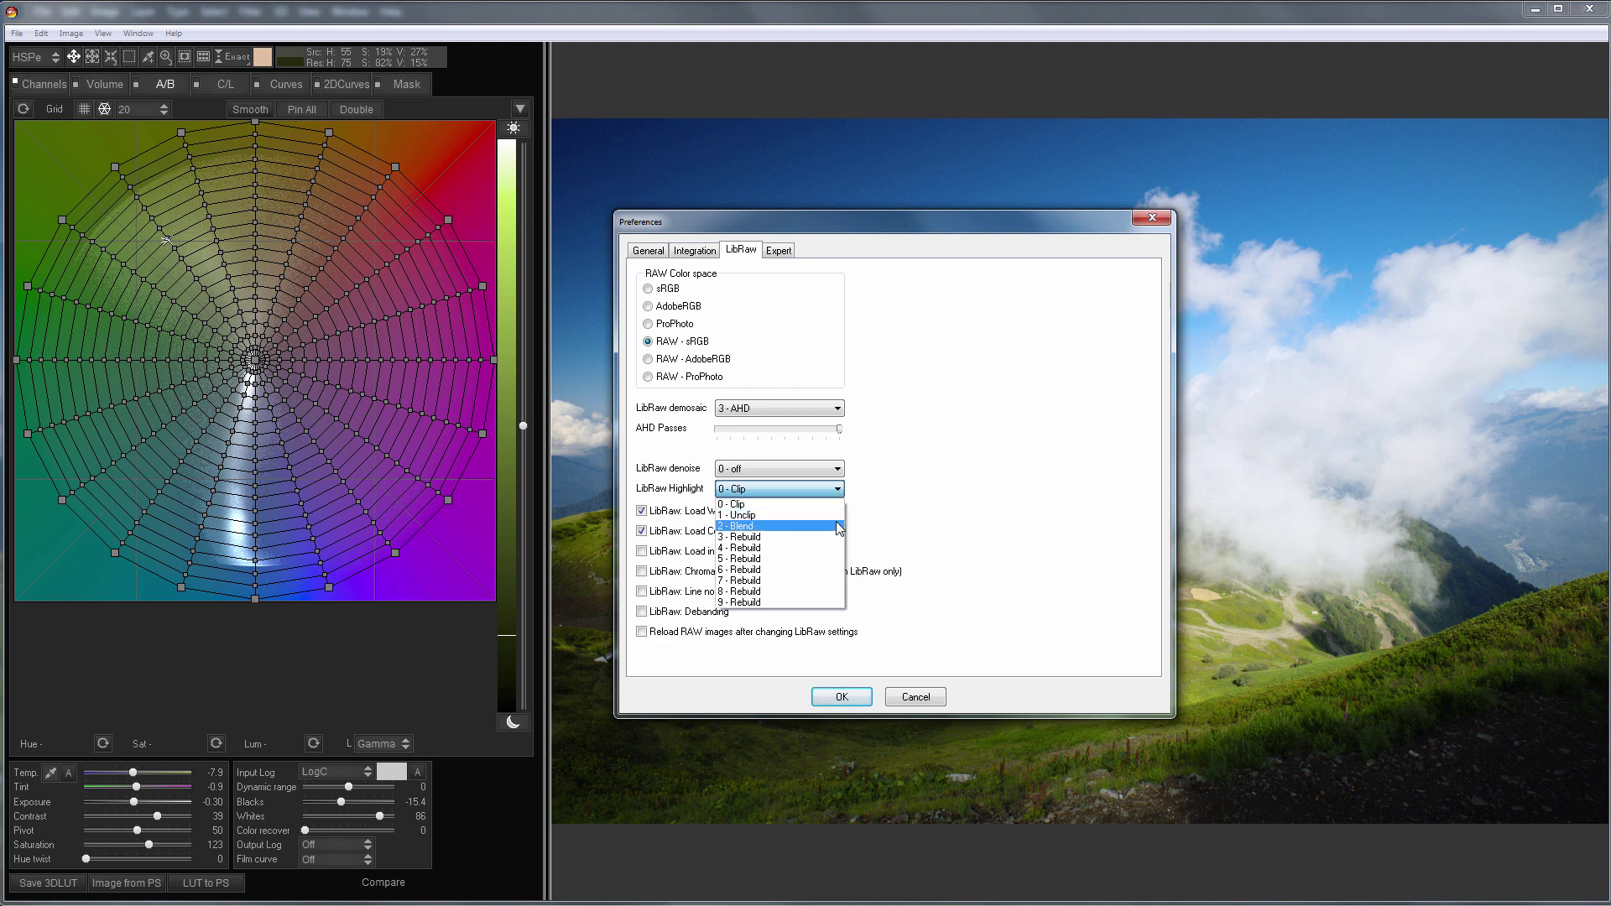
click(875, 511)
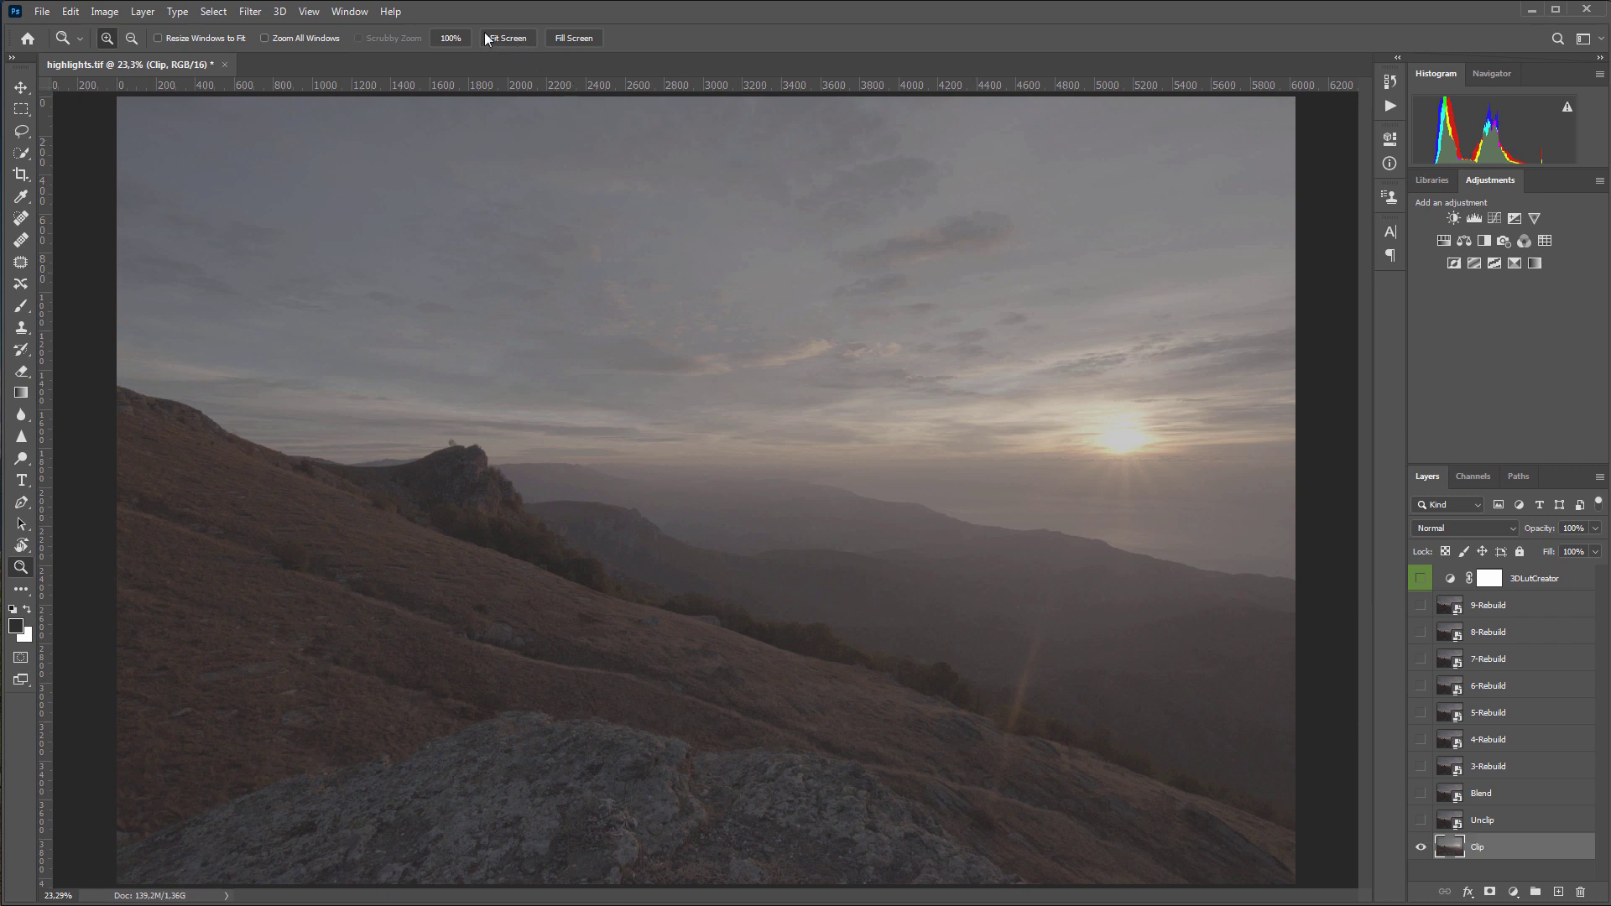
click(451, 37)
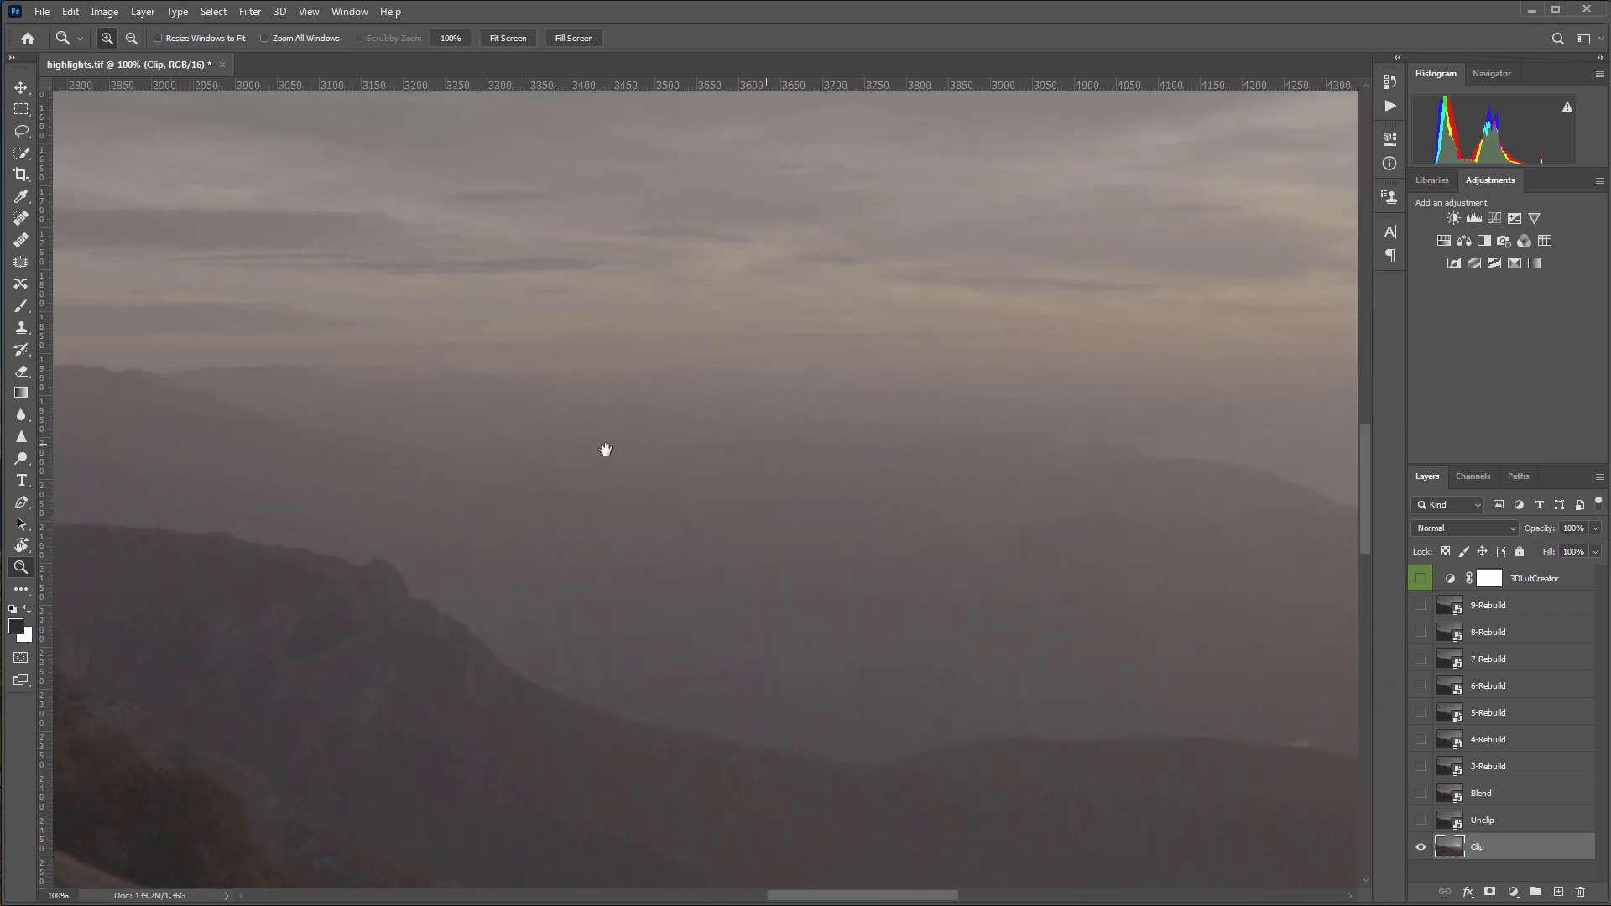
drag(606, 450, 134, 526)
drag(1461, 388, 720, 565)
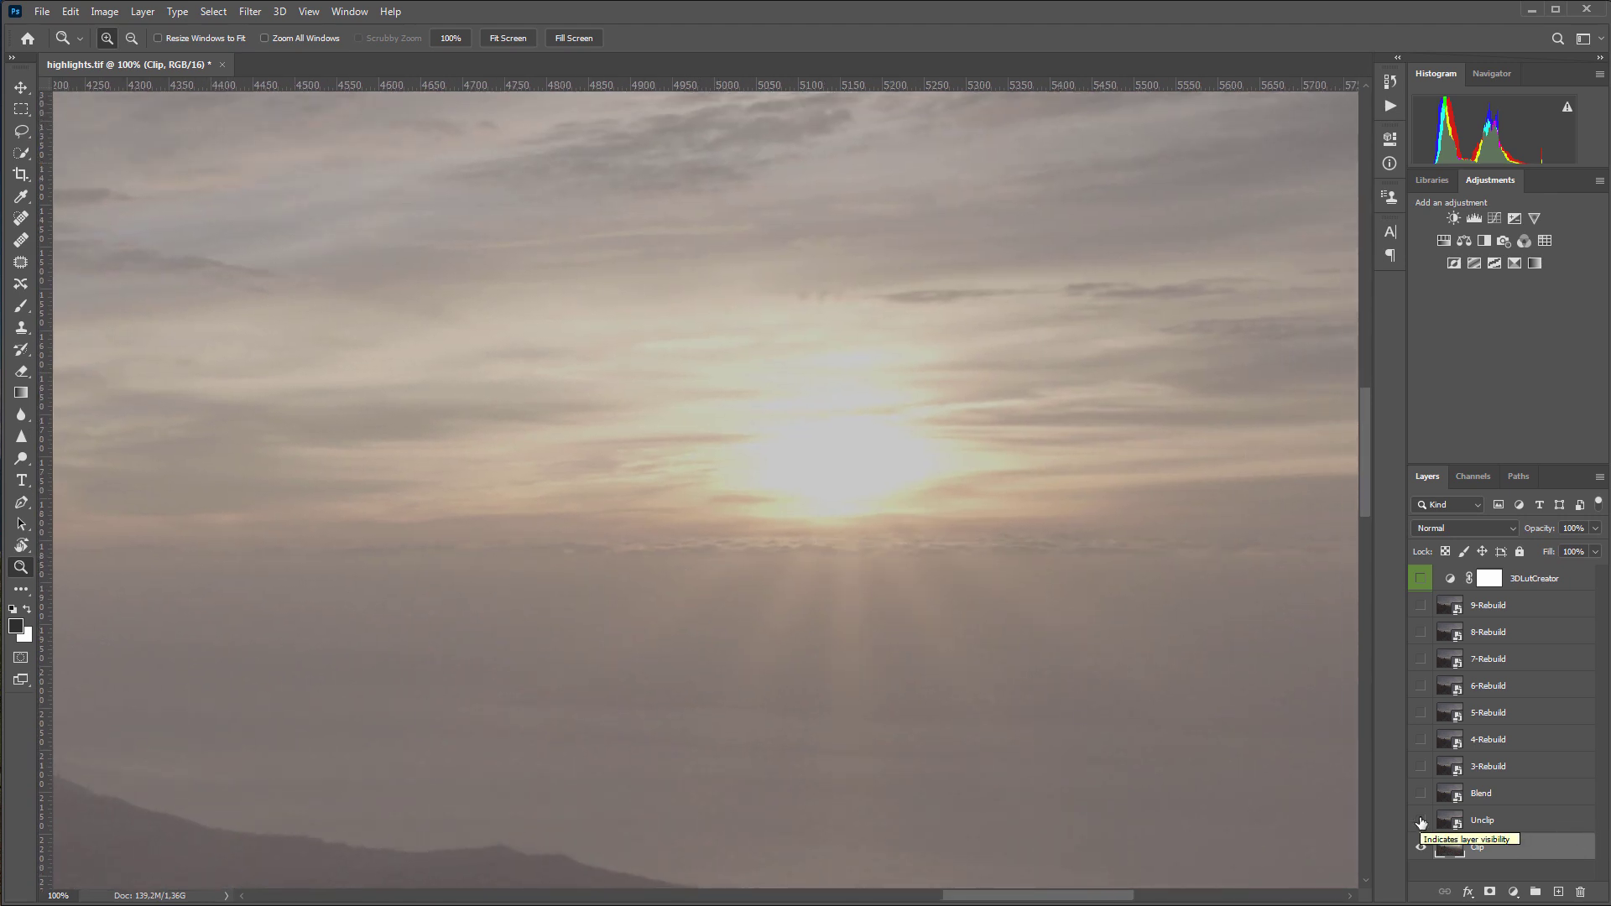
click(1420, 822)
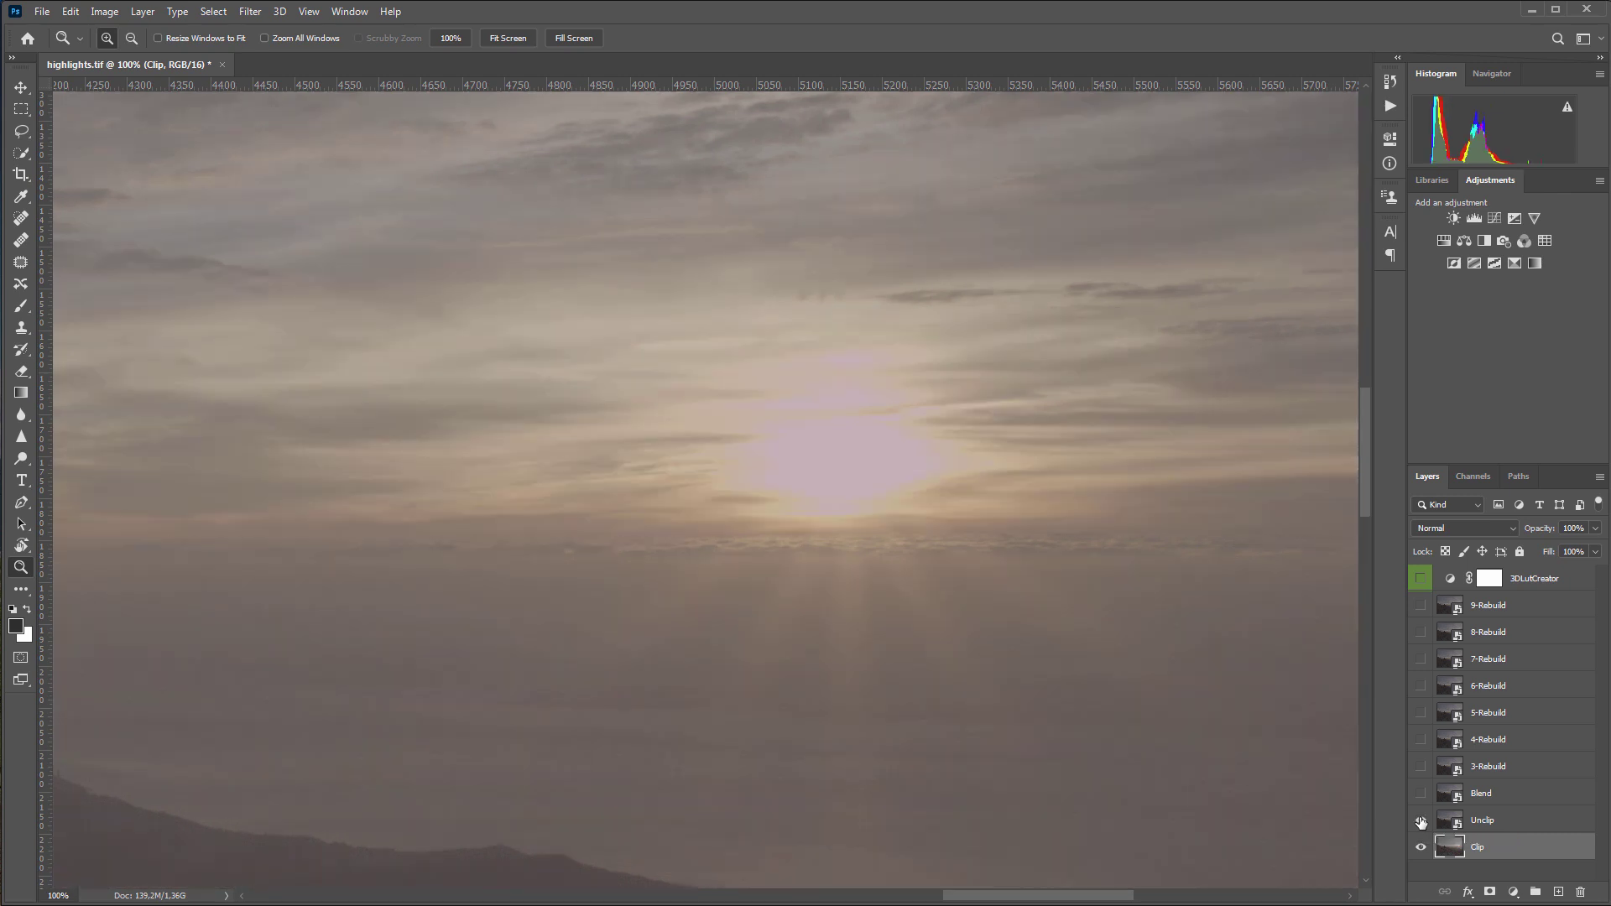
click(1421, 794)
click(1421, 767)
key(ctrl+0)
alt+click(1421, 847)
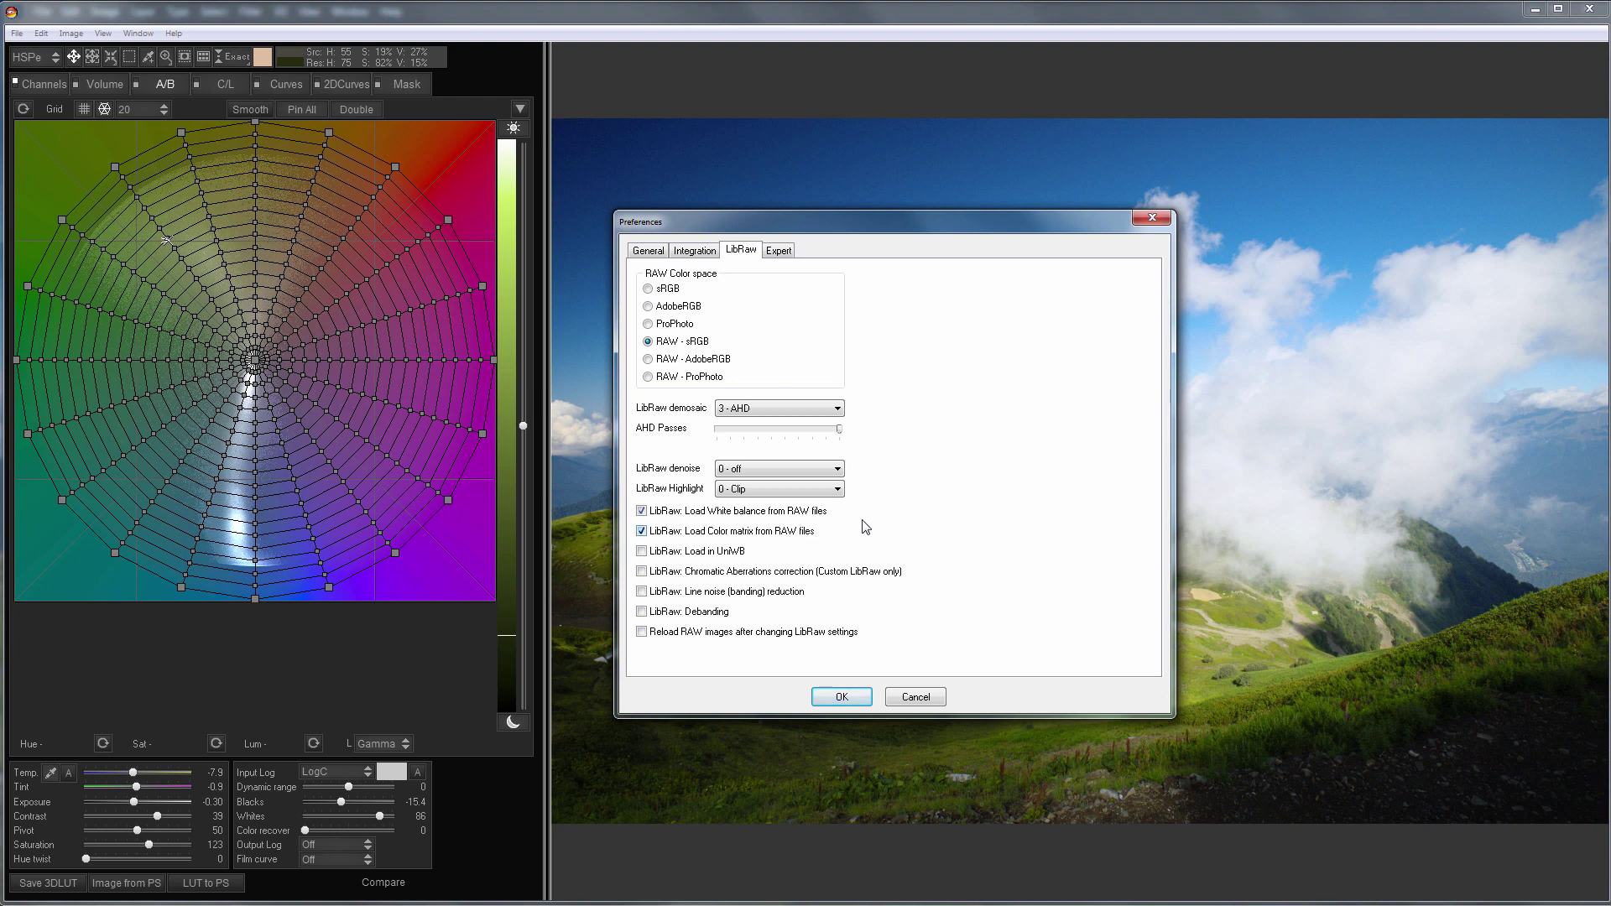
- Close Preferences and toggle the RGB Matrix Channels adjustment off and back on to compare
click(1146, 220)
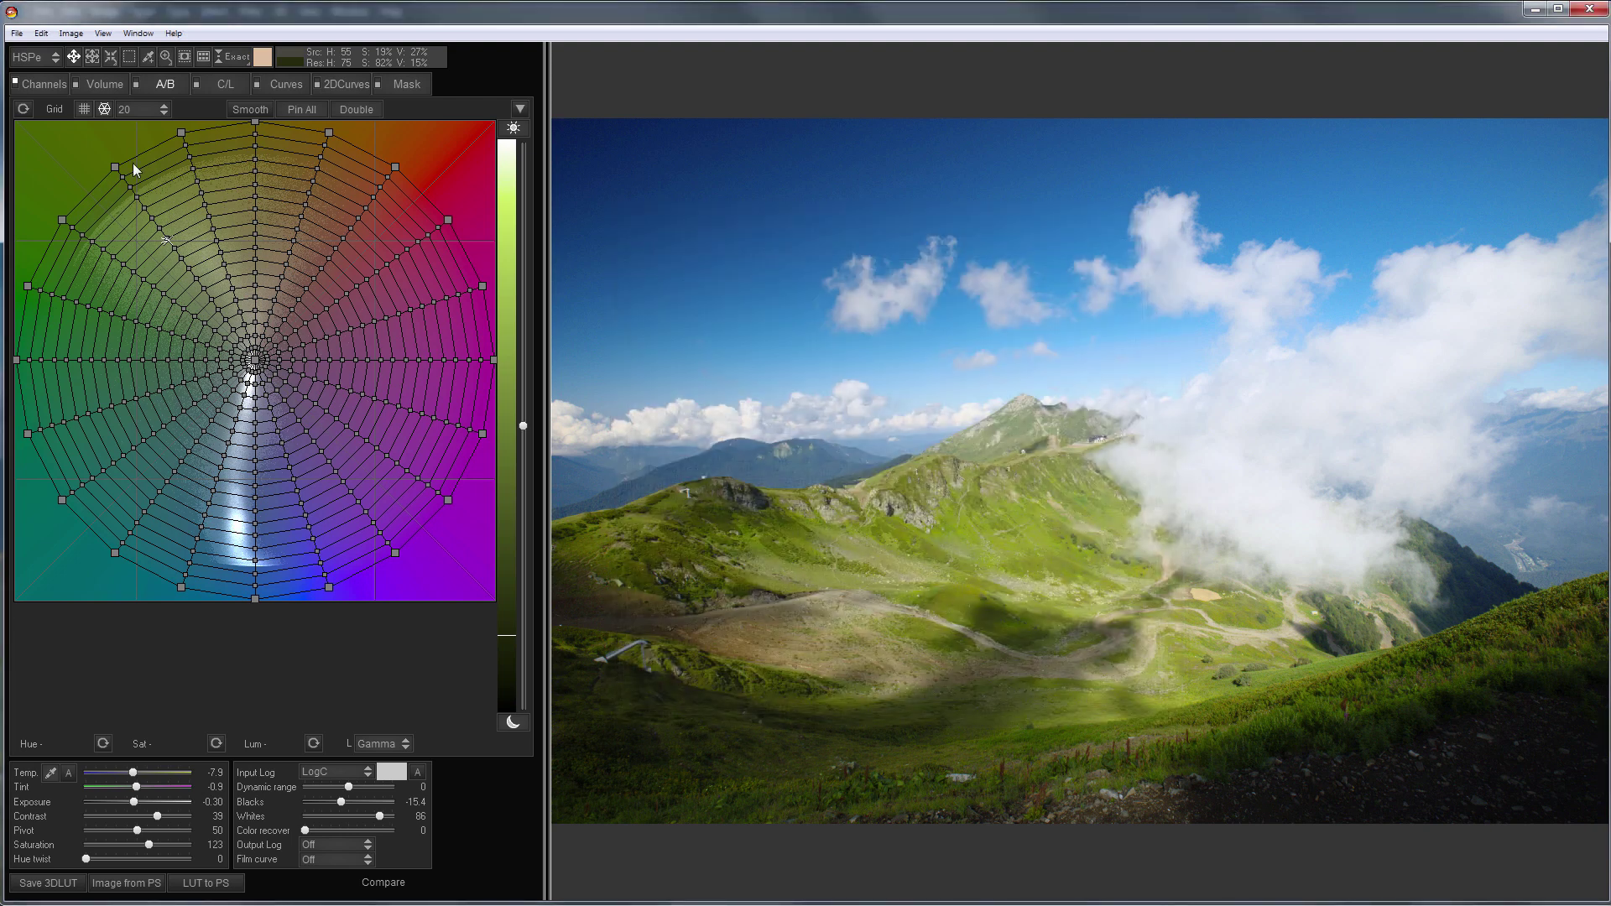
click(47, 80)
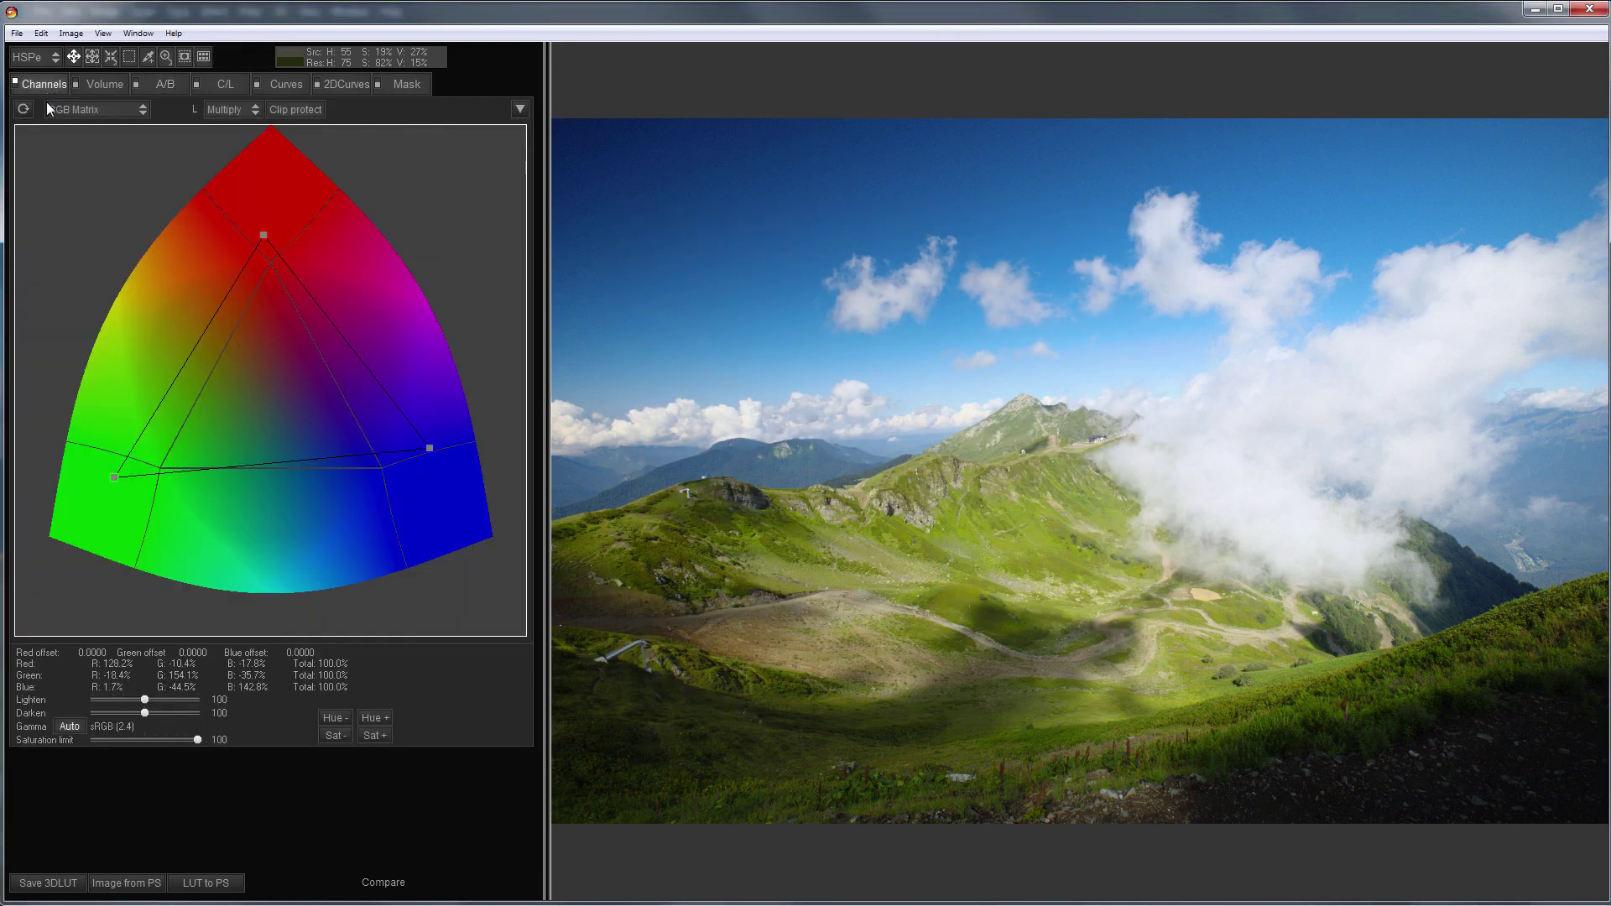
click(17, 84)
click(17, 85)
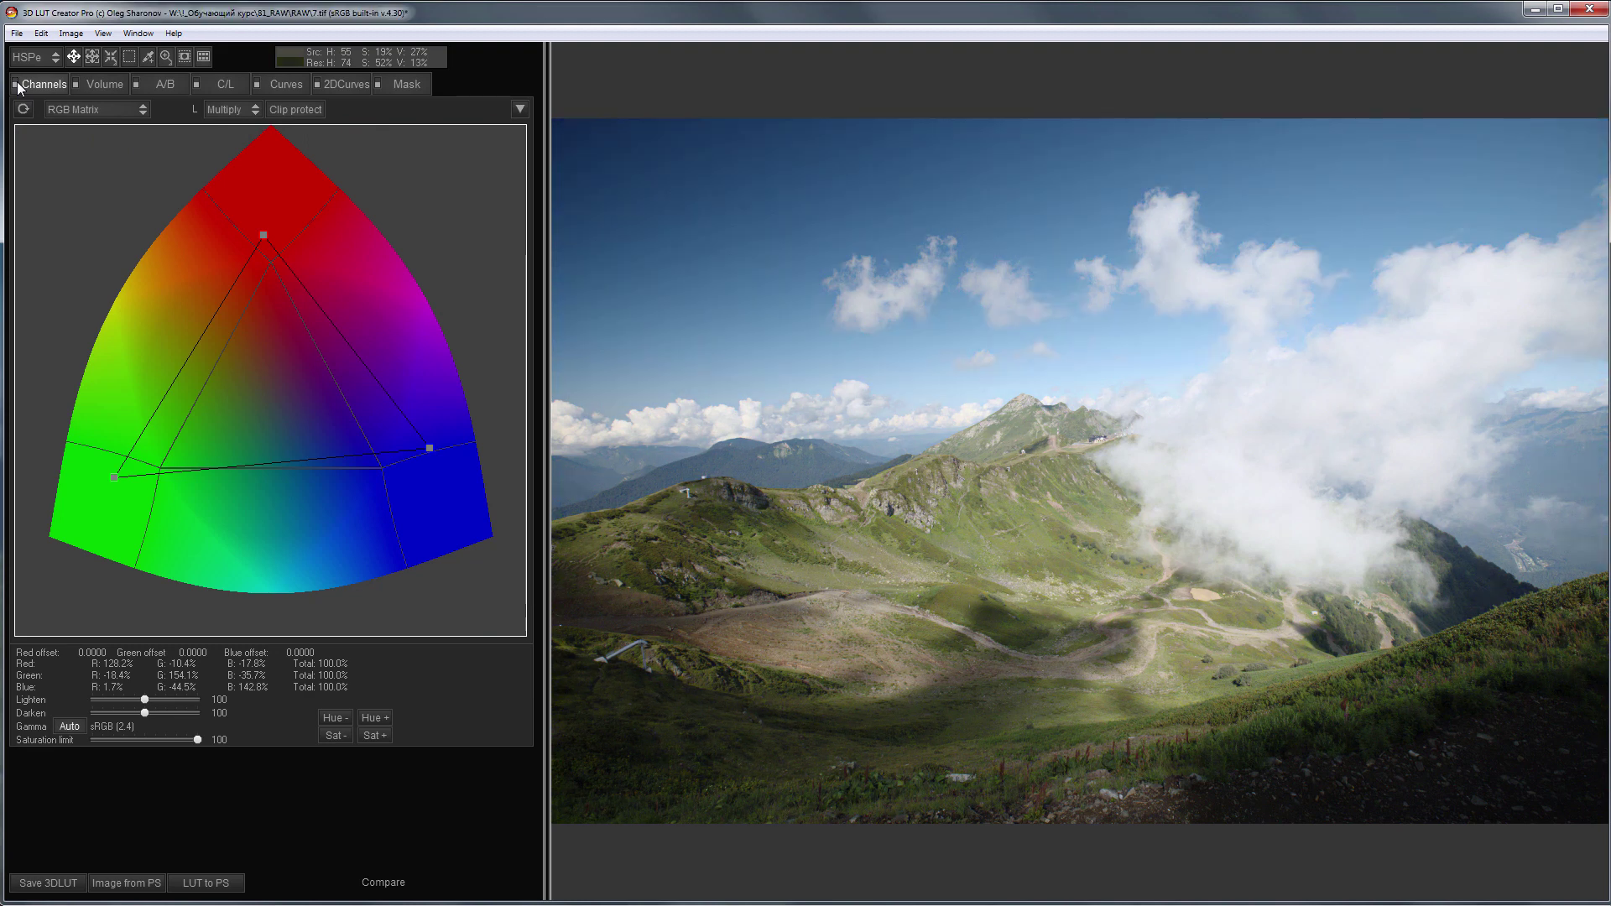
click(17, 84)
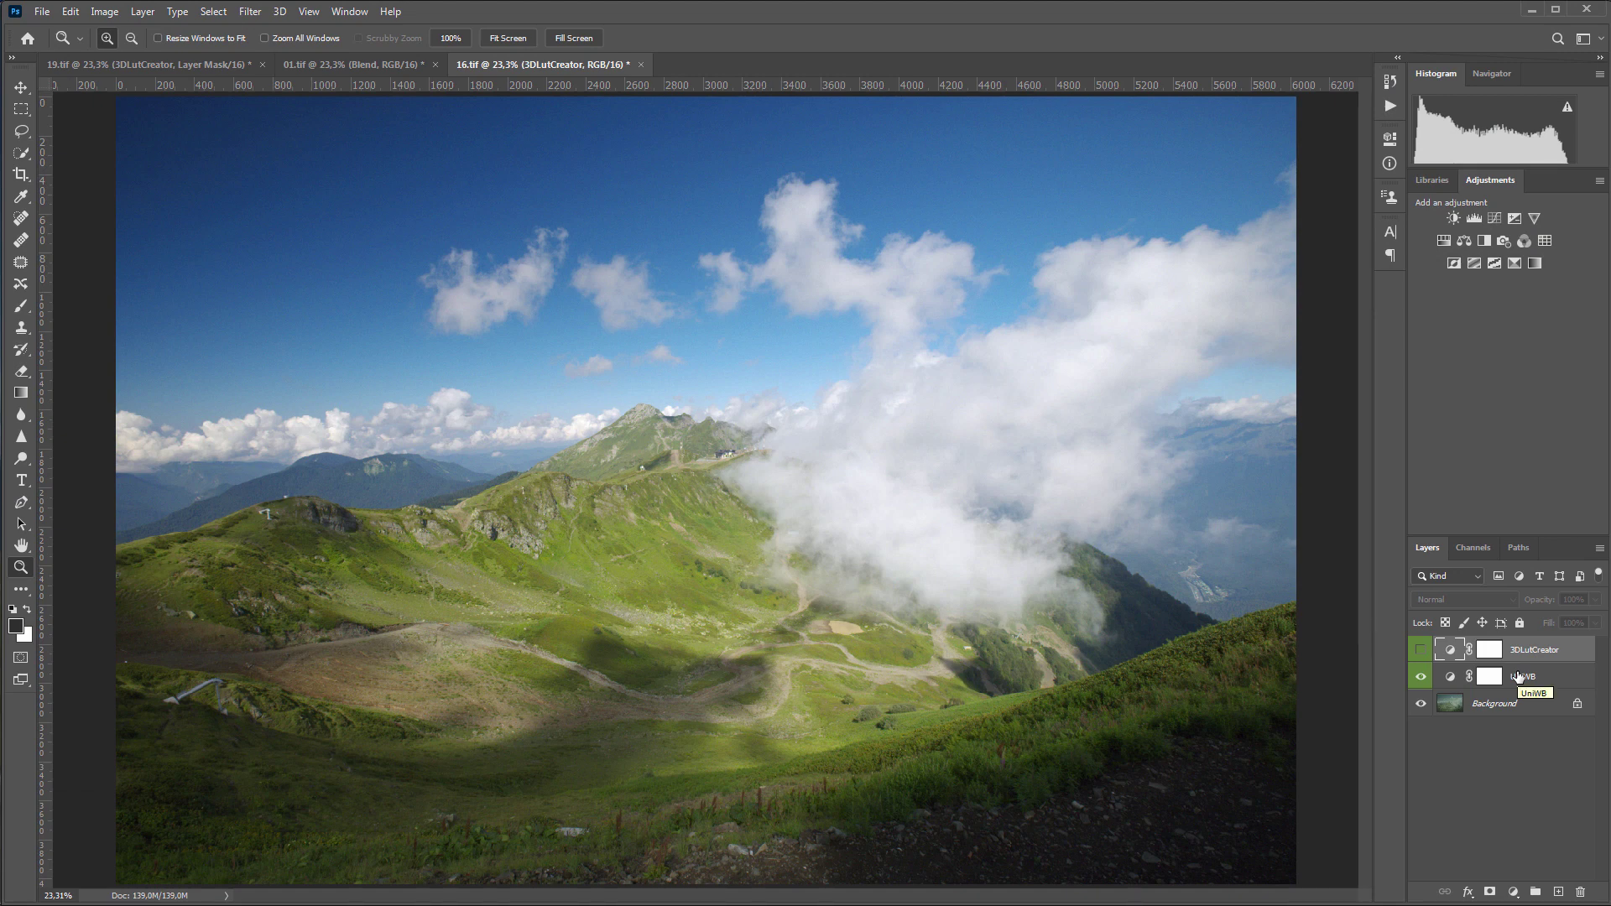
- Hide the UniWB layer and view the Green, Blue and Red channels individually
click(1421, 678)
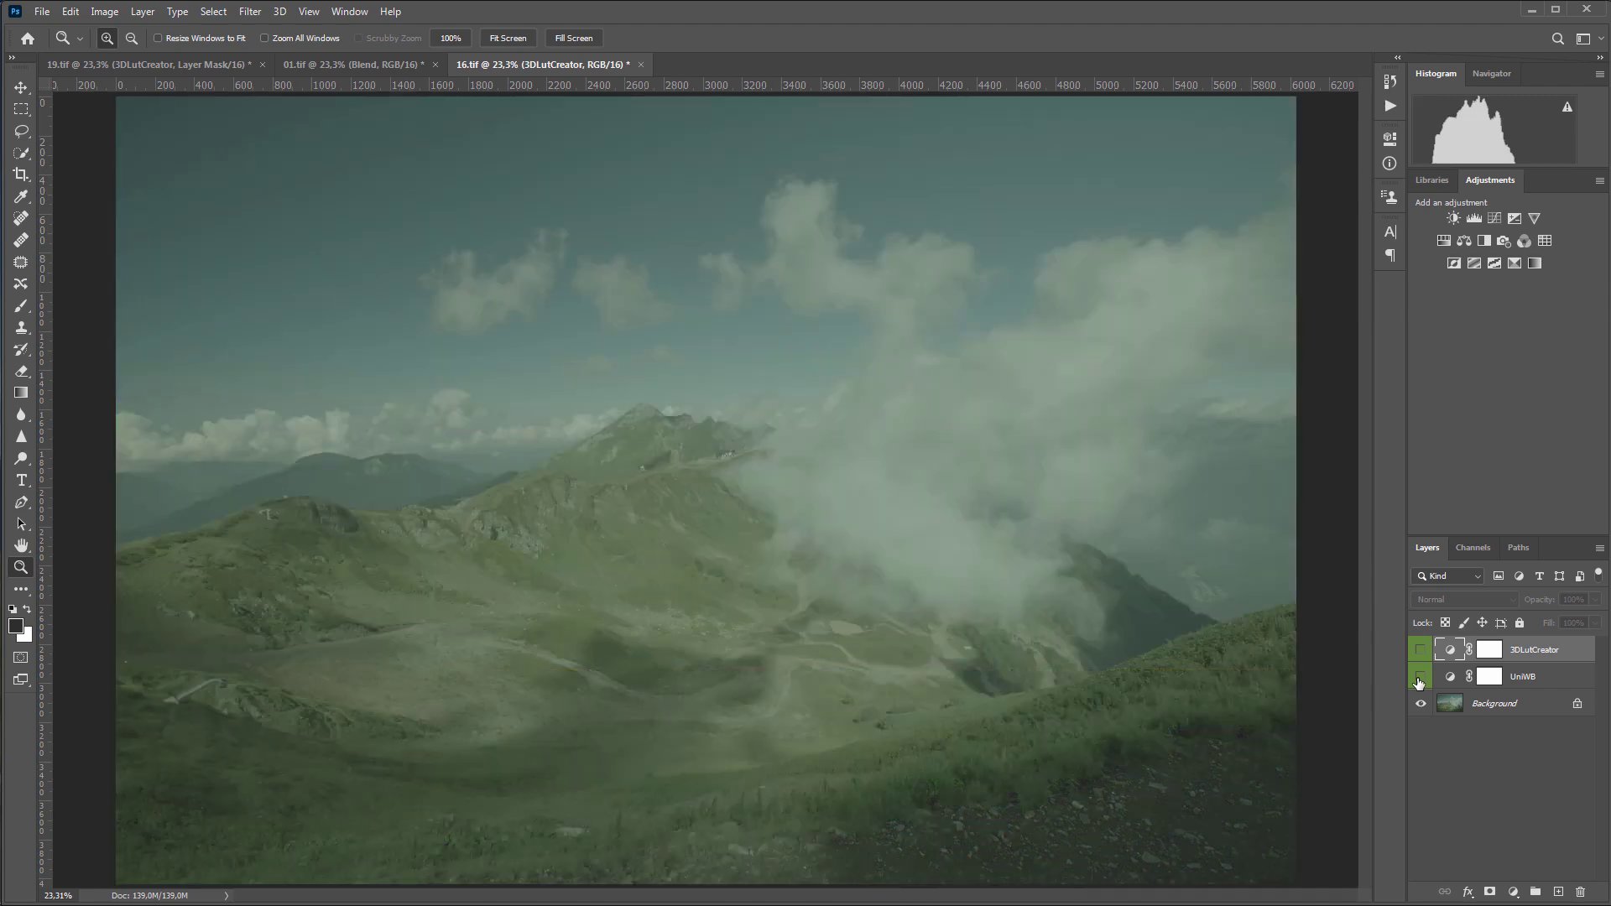
click(1474, 547)
click(1469, 623)
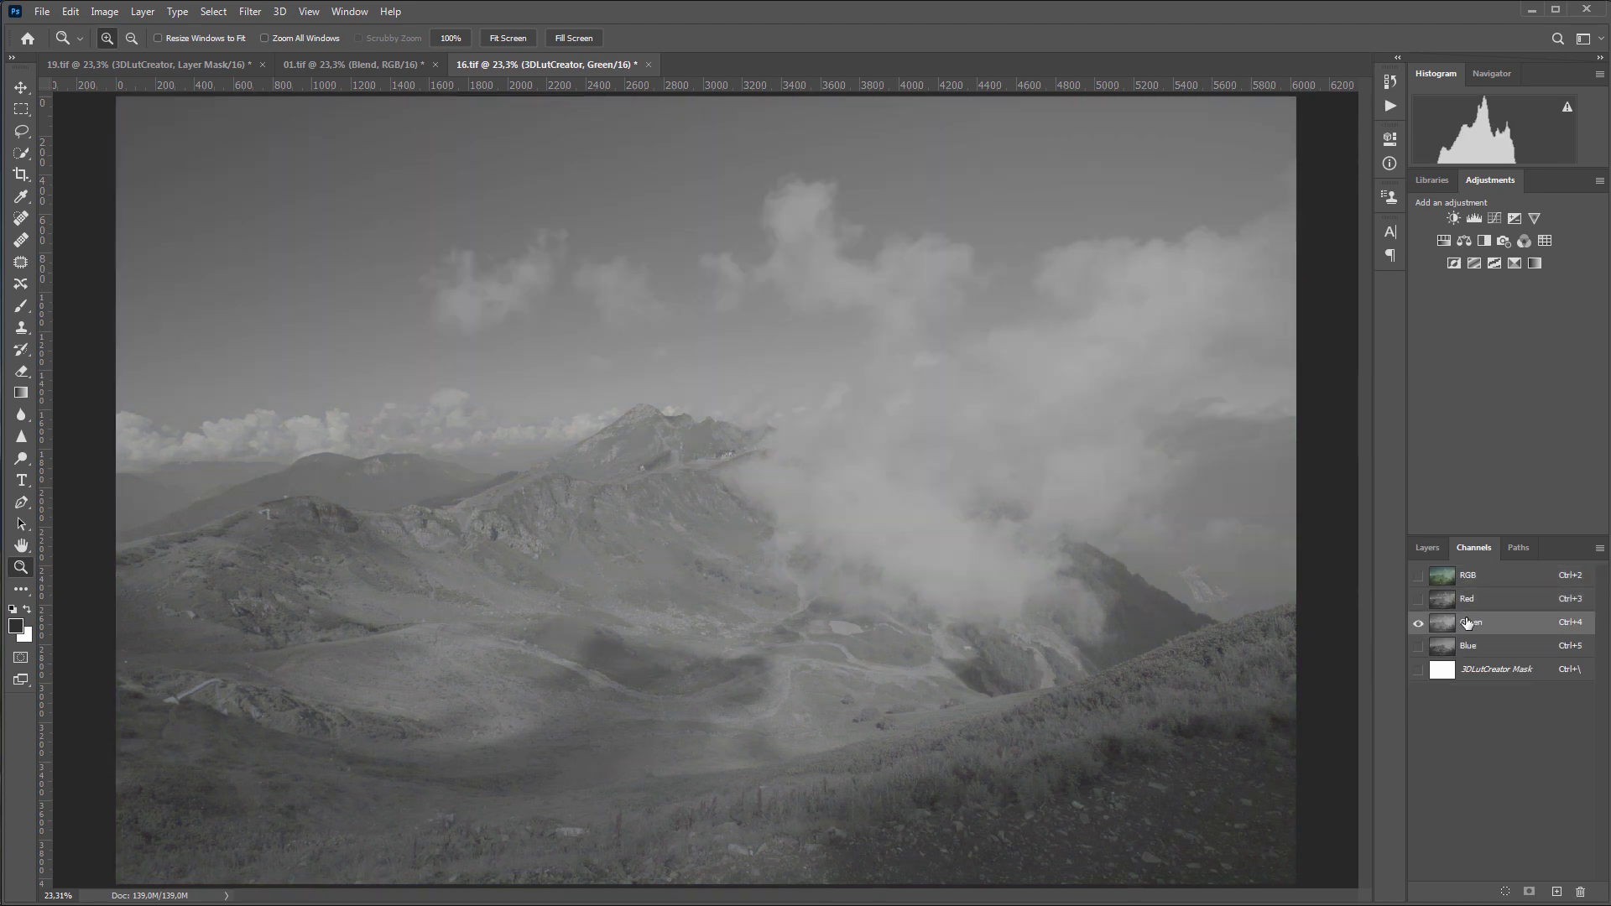
click(1470, 648)
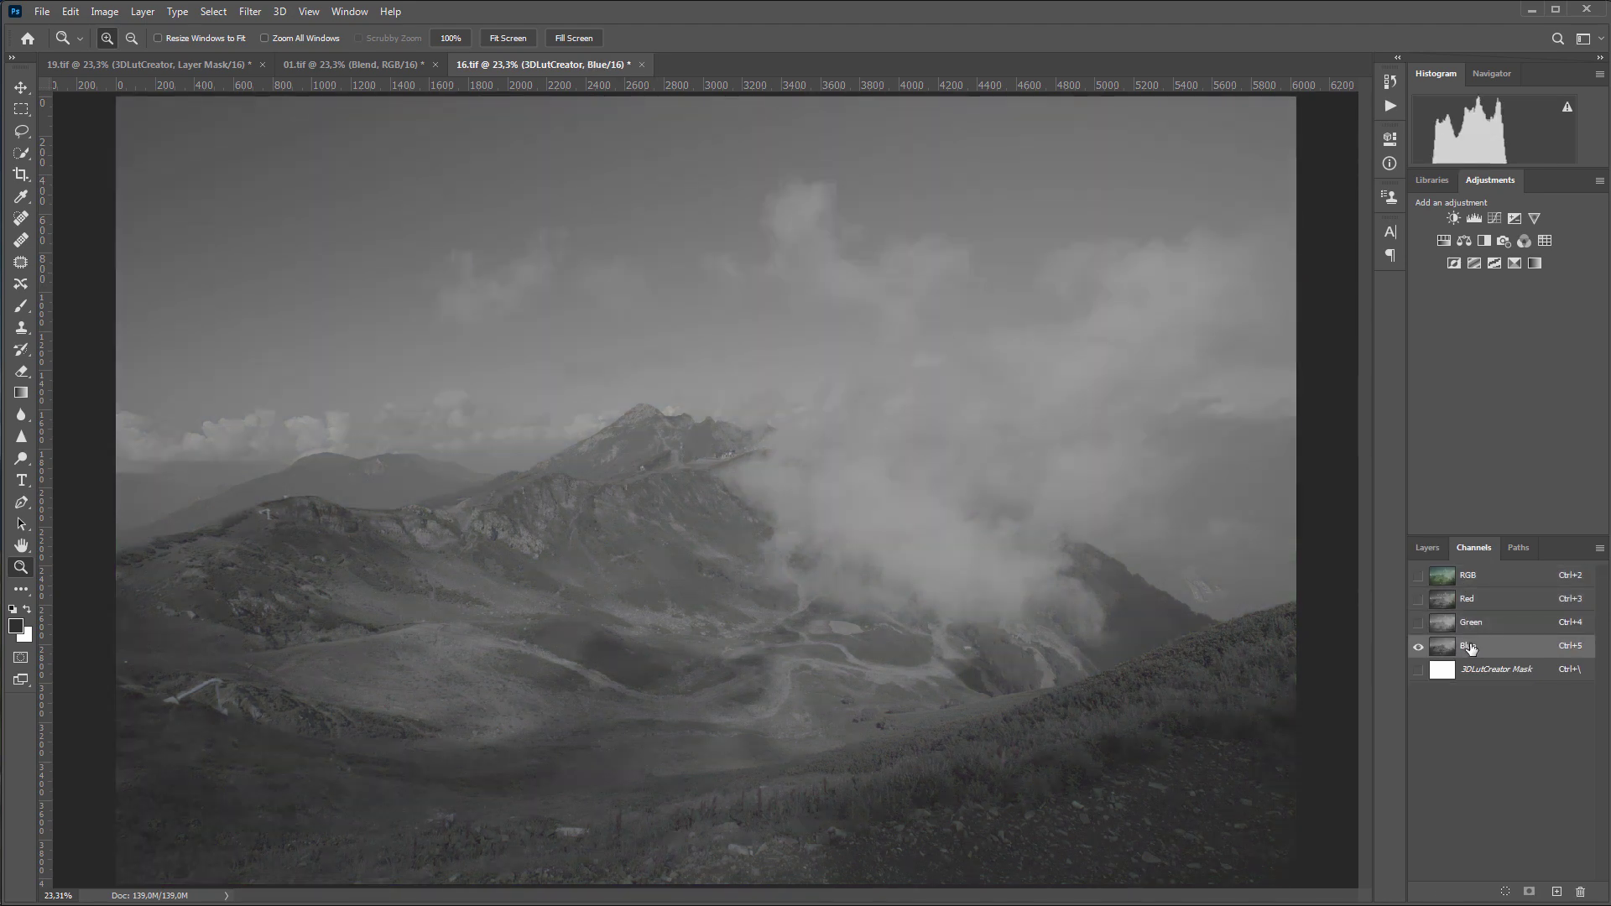
click(1483, 603)
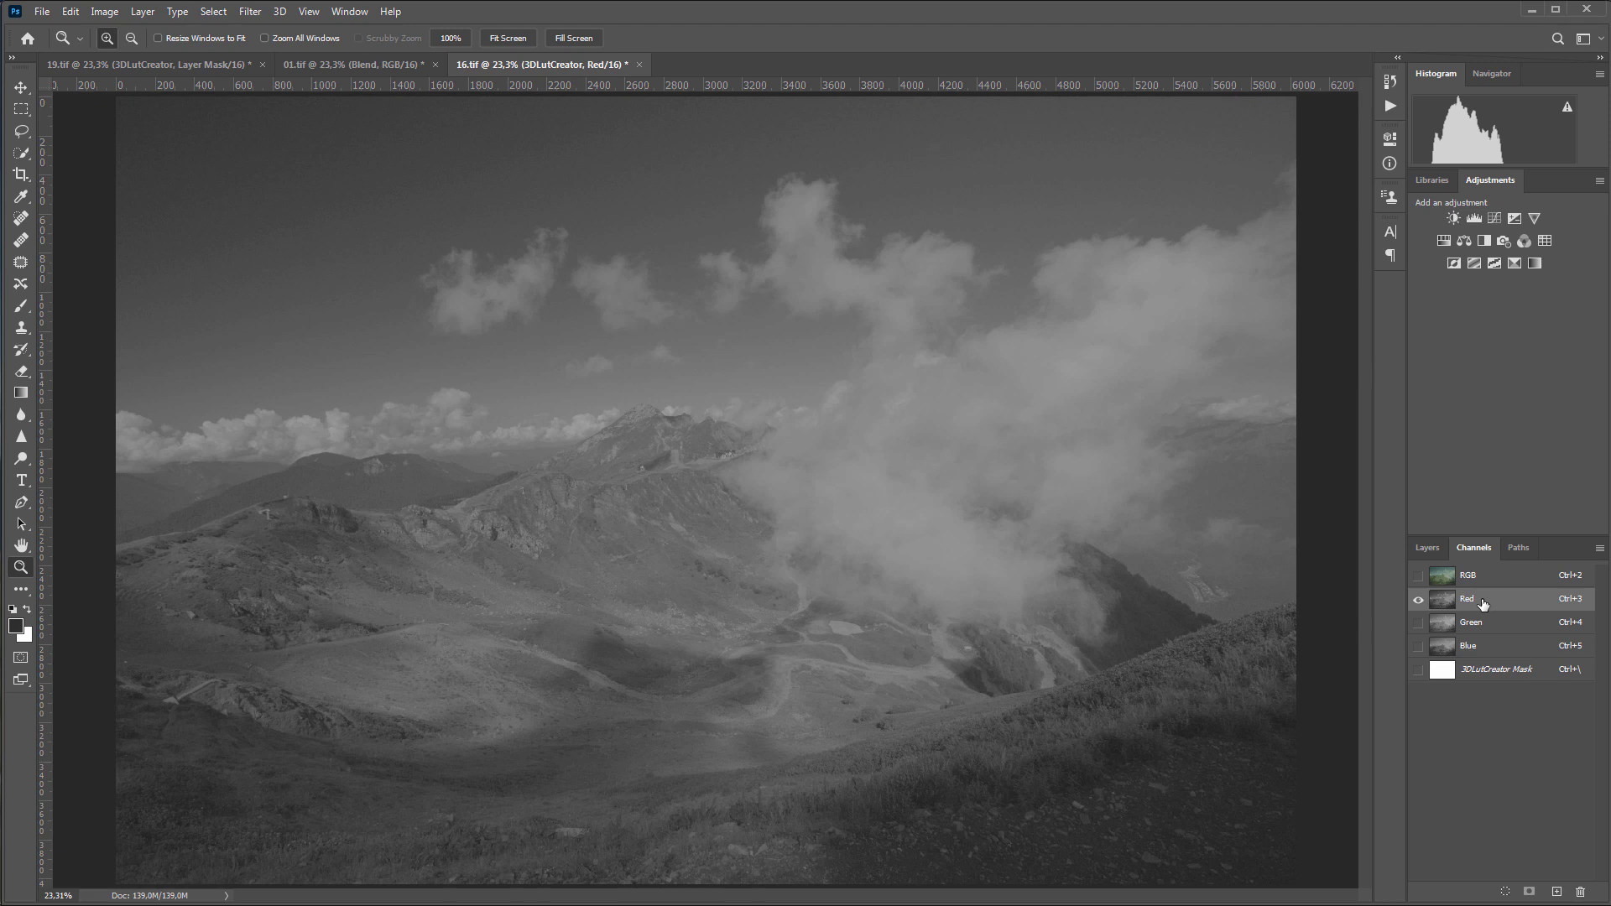
- Return to the RGB composite and Layers panel, and restore the UniWB layer
click(1500, 576)
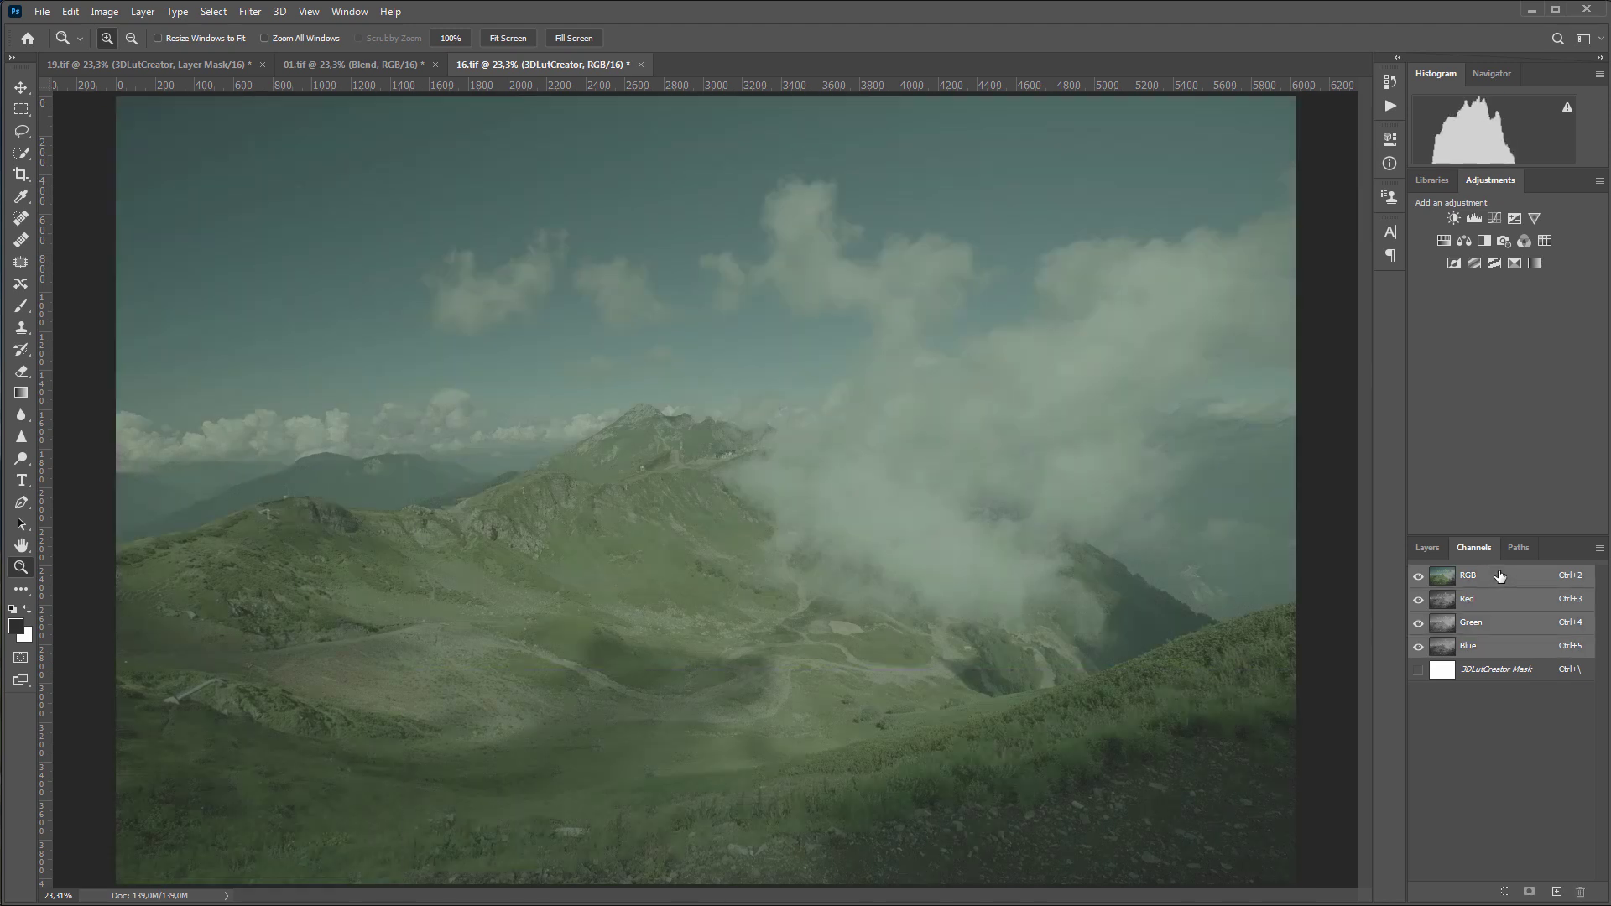
click(1427, 548)
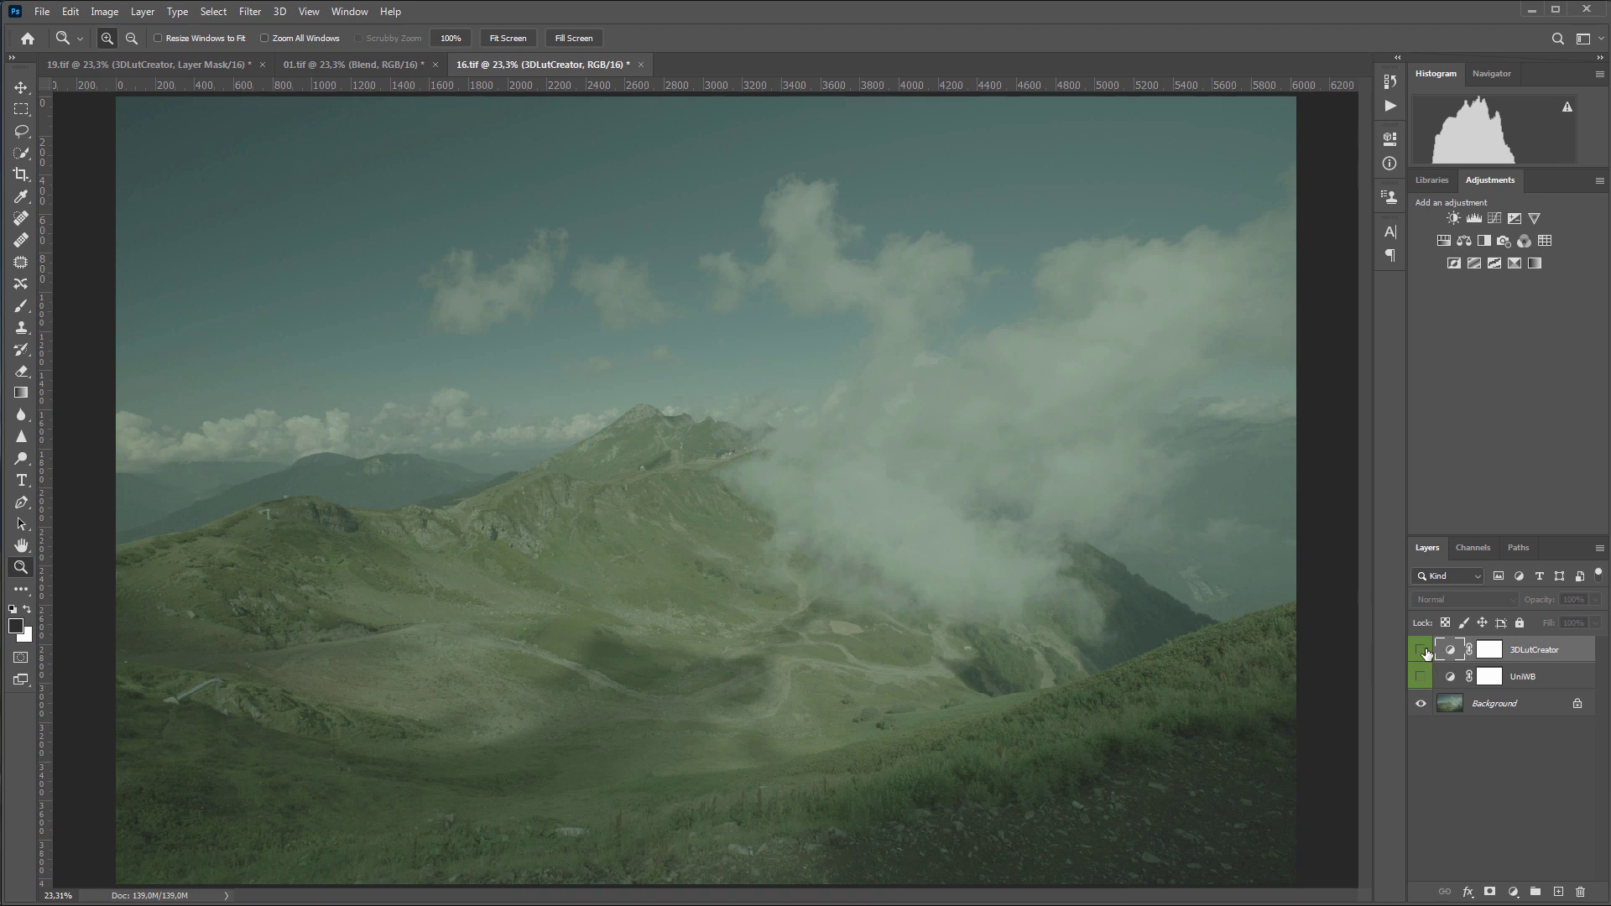
click(1421, 677)
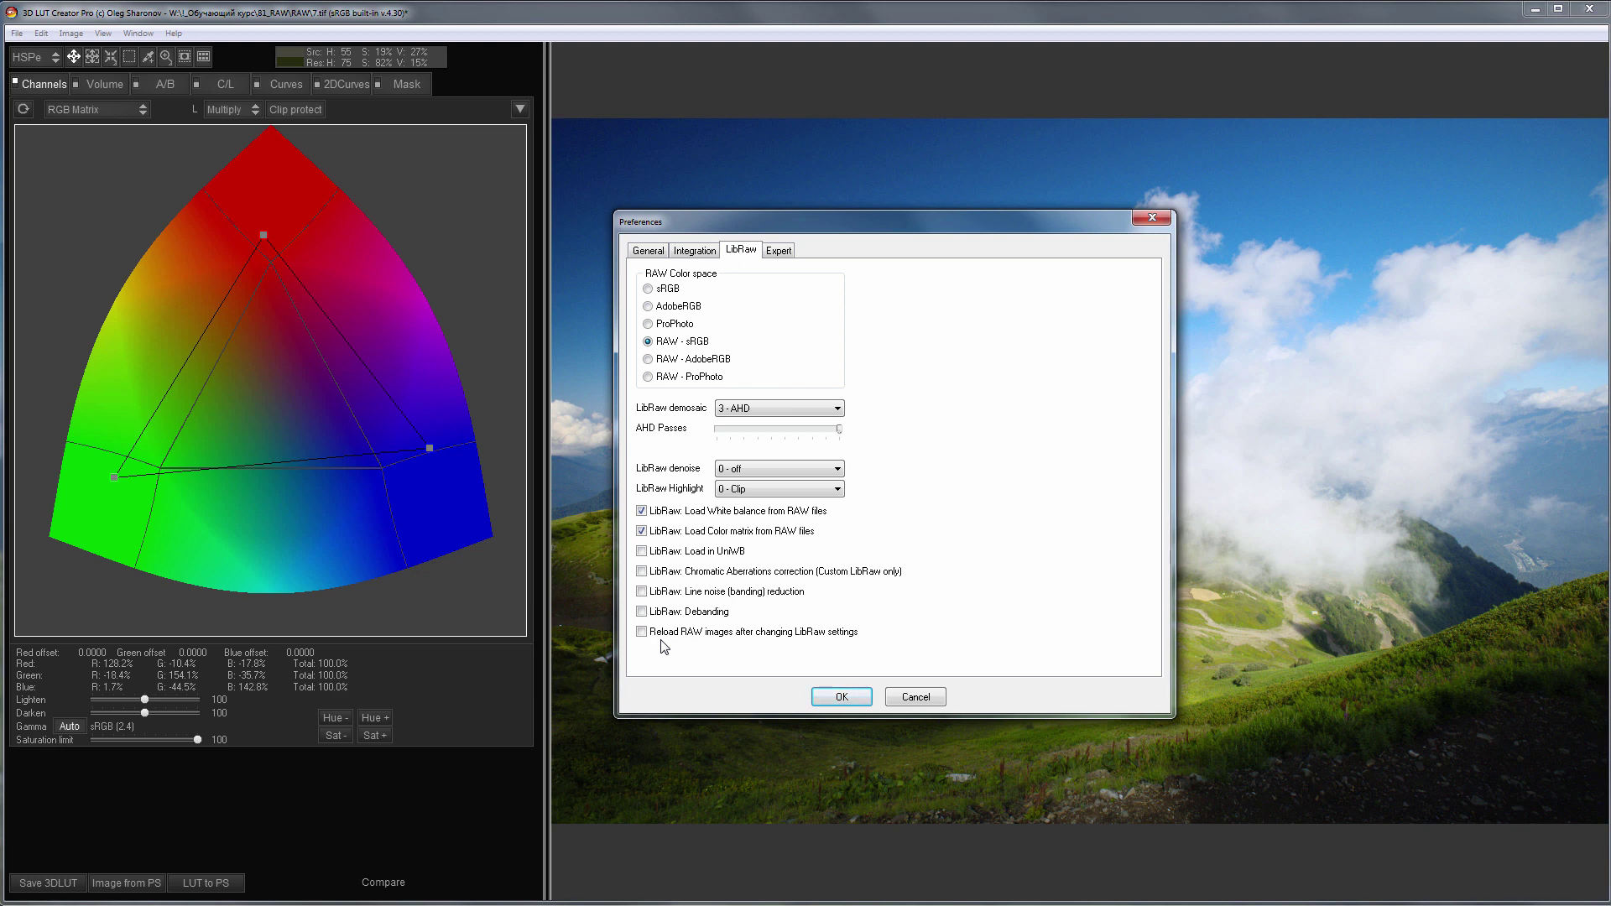
- Close the LibRaw preferences and switch to the A/B colour grid adjustments
click(1148, 219)
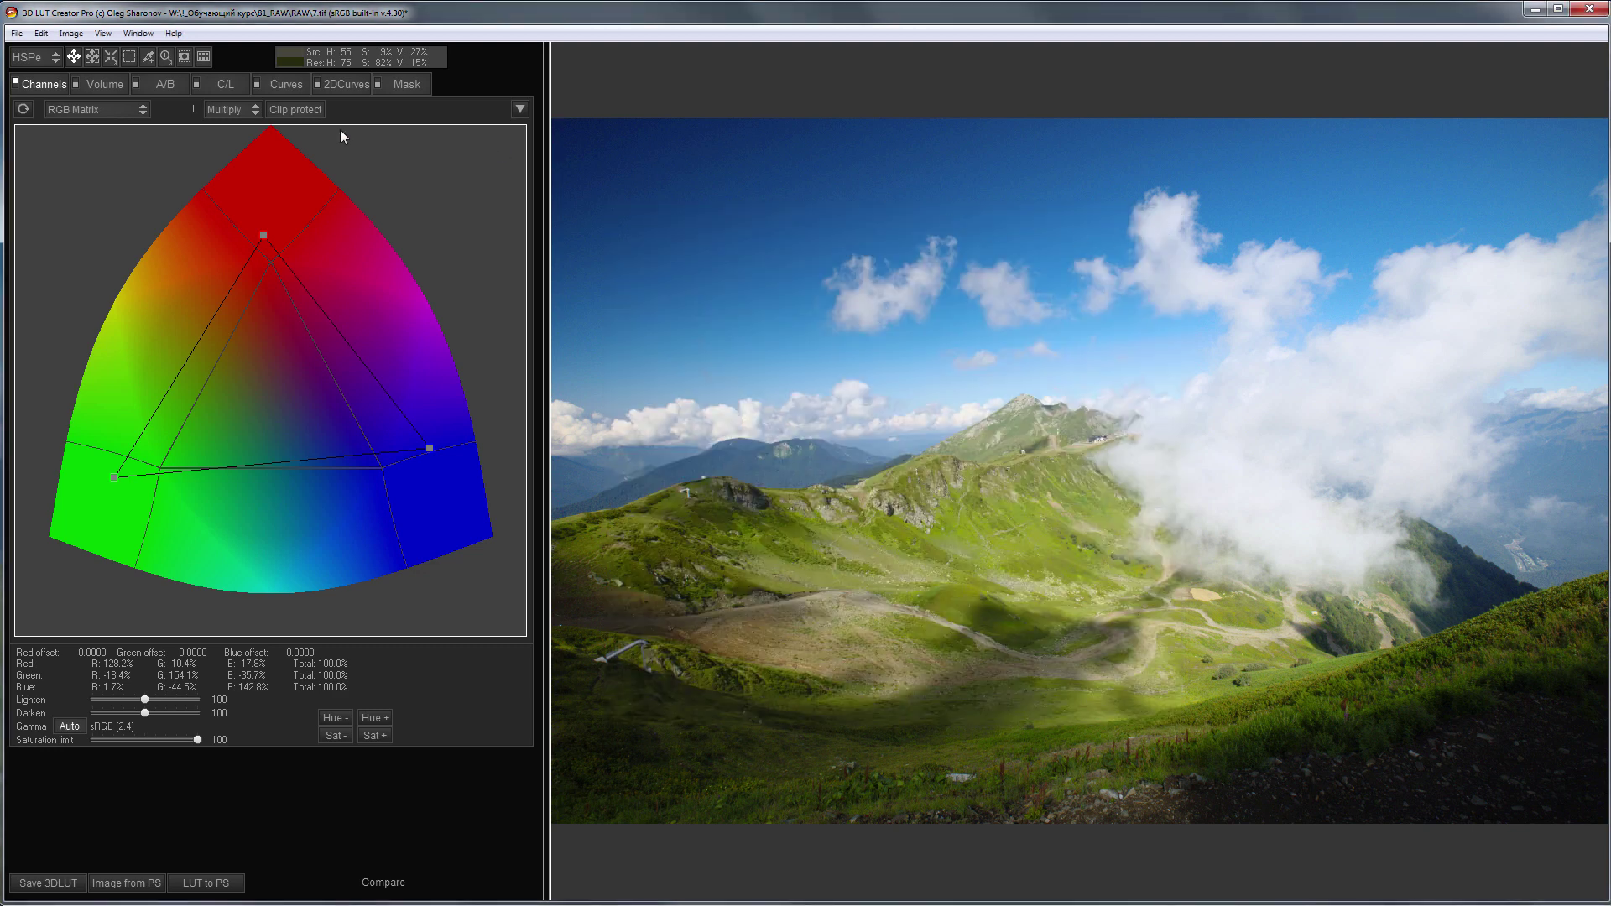
click(171, 88)
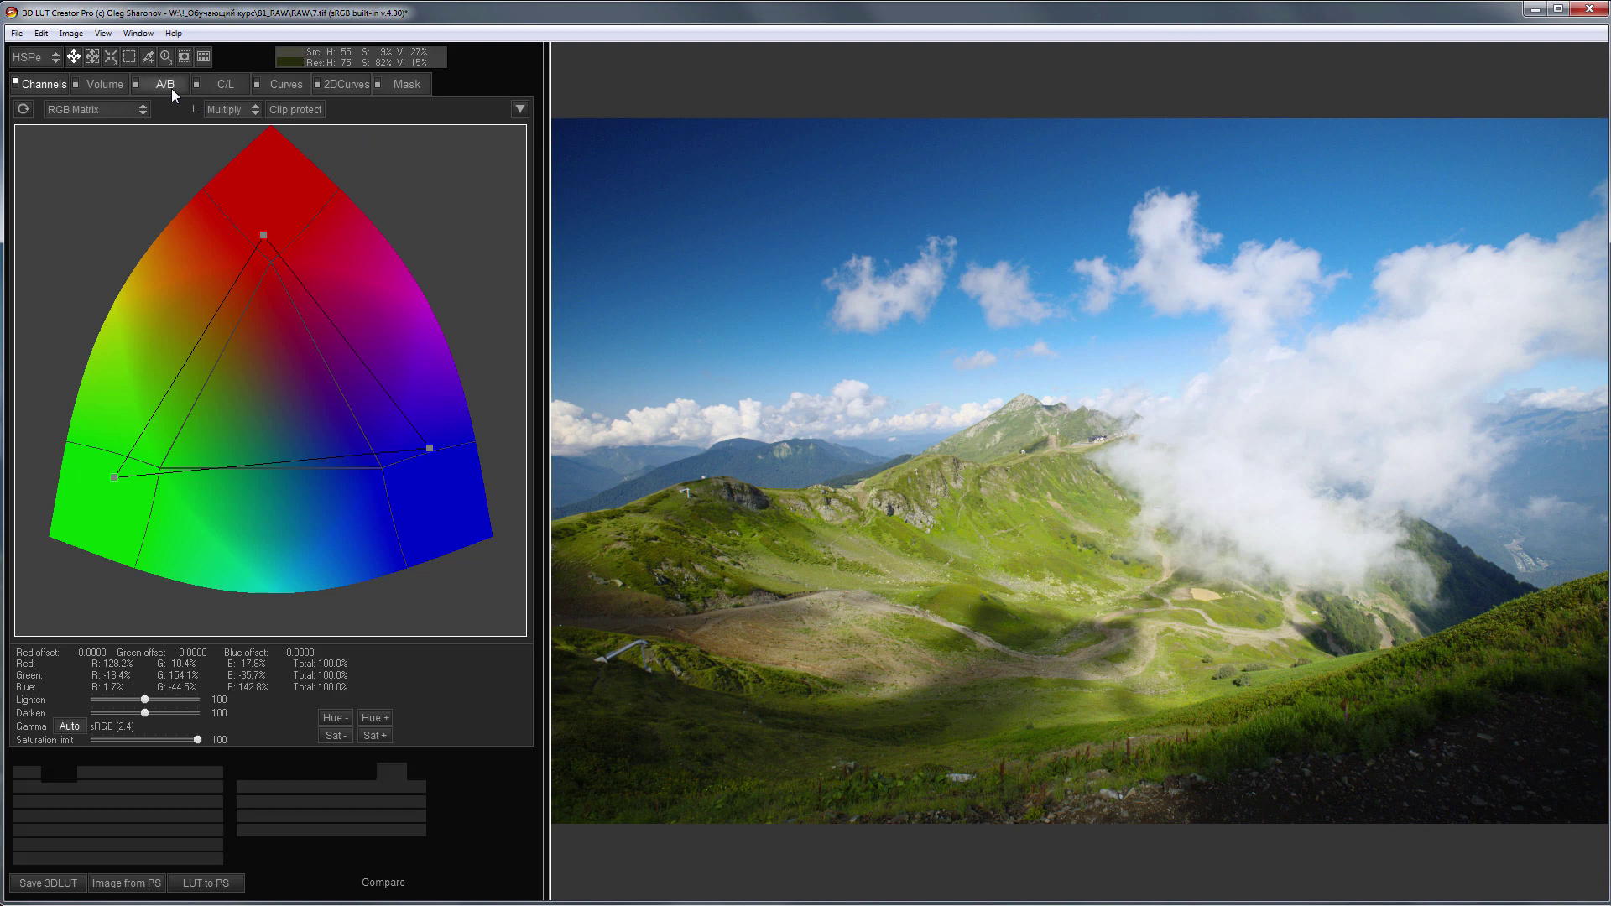